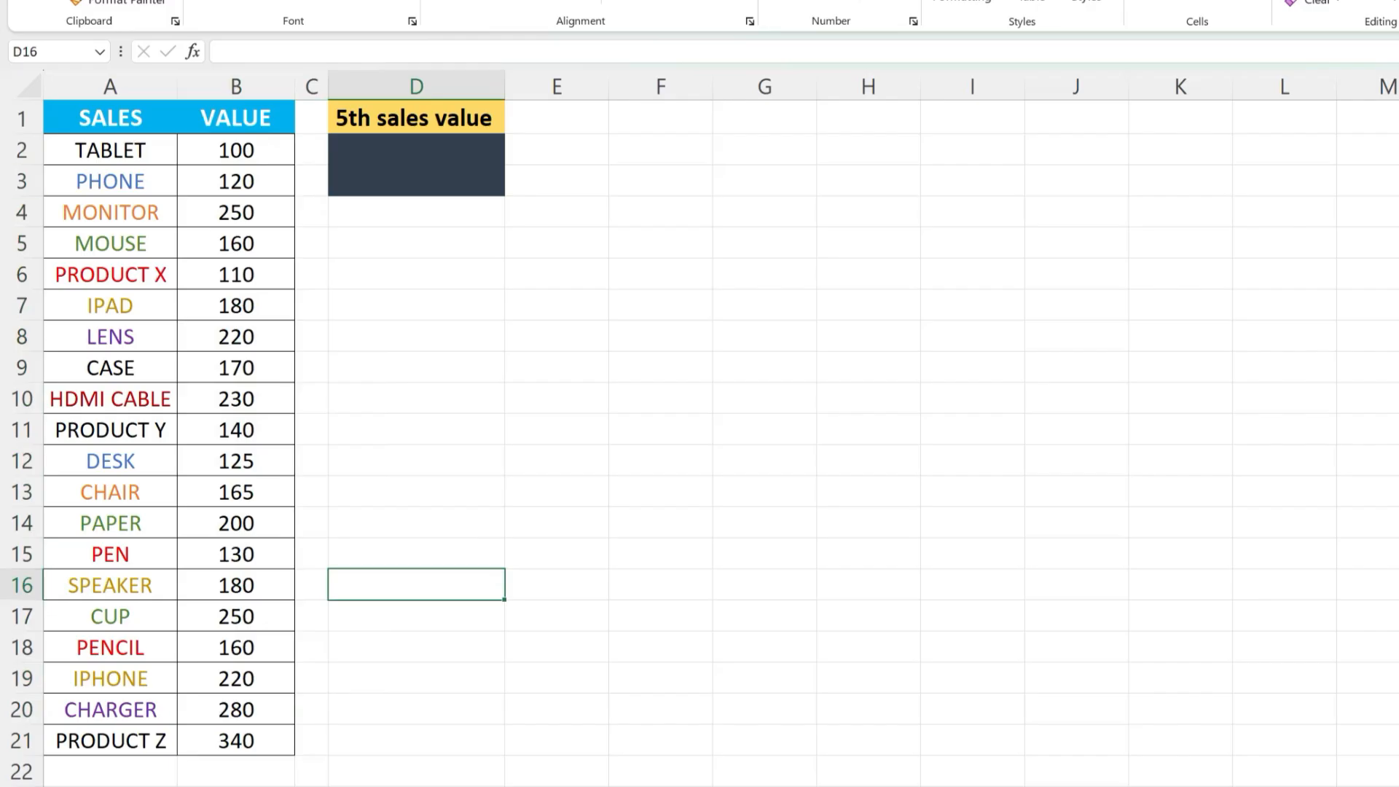
Enter an INDEX formula in D2 that returns the 5th value from the range B2:B21
left_click(110, 275)
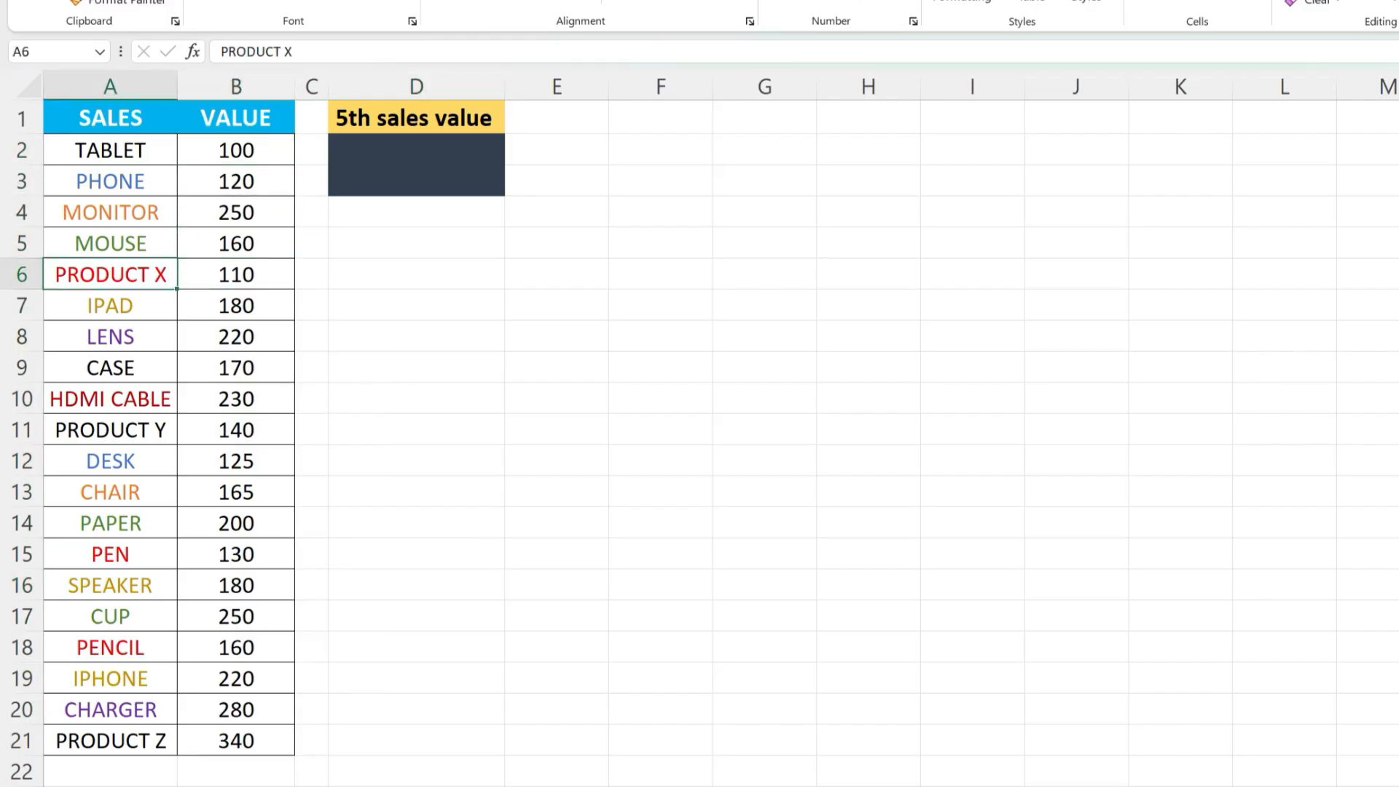
left_click(22, 275)
left_click(416, 336)
left_click(416, 164)
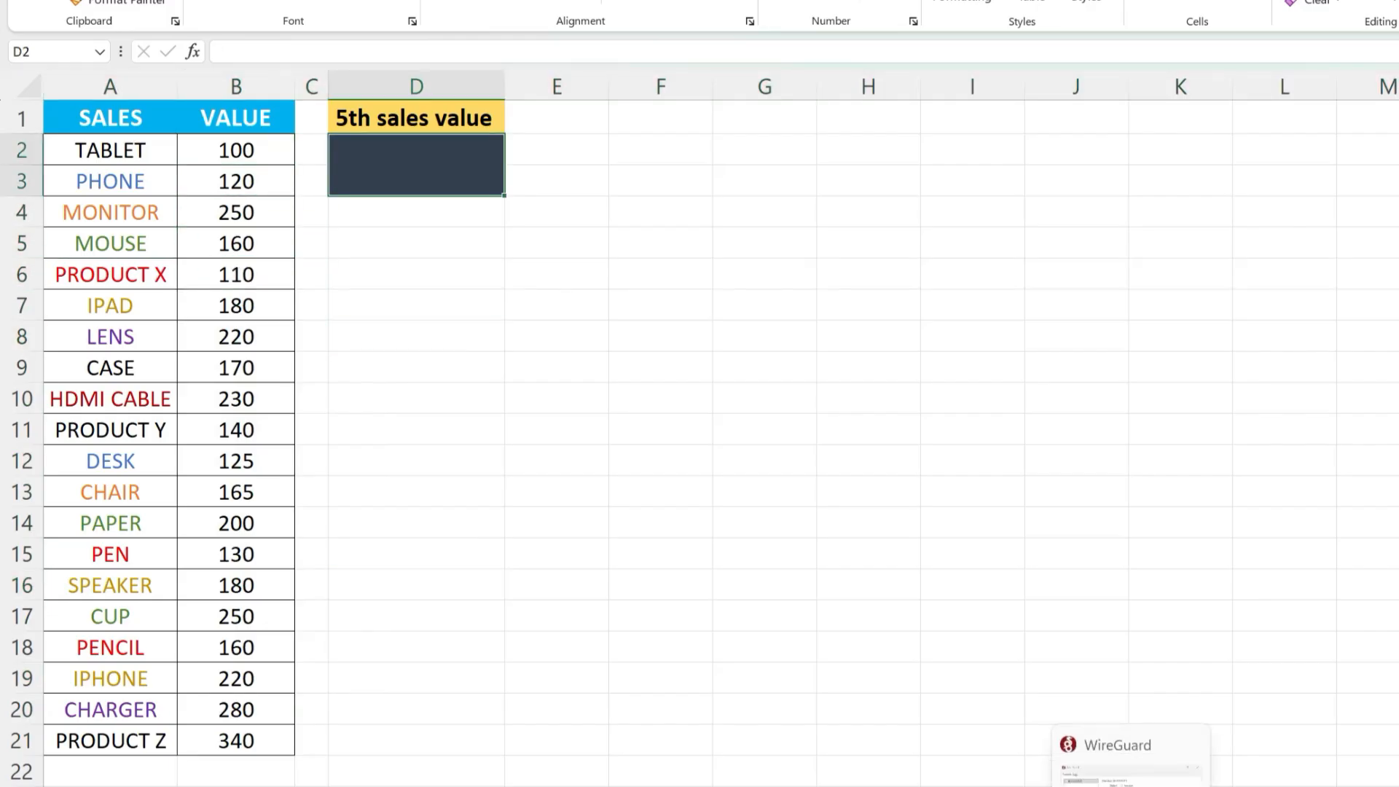
type("=IND")
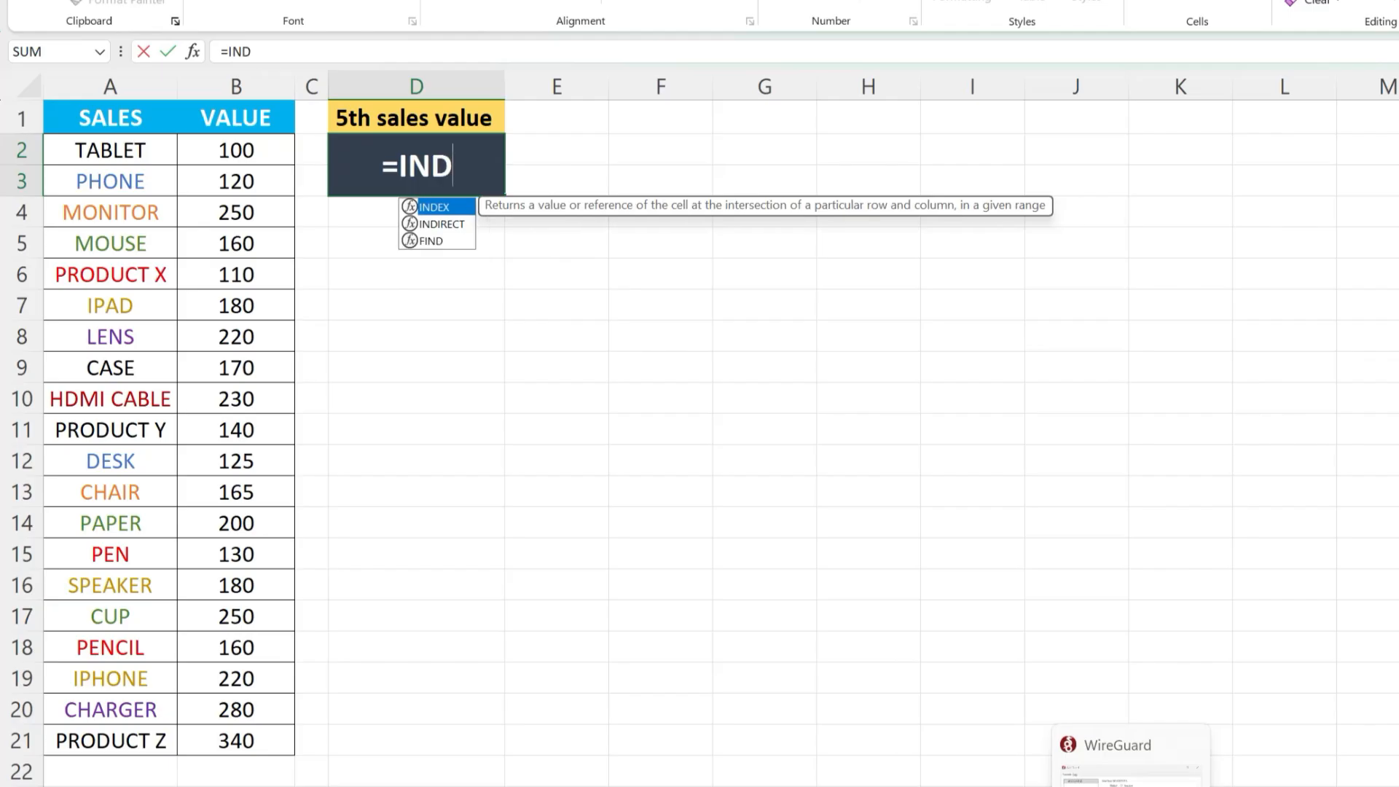
key("Tab")
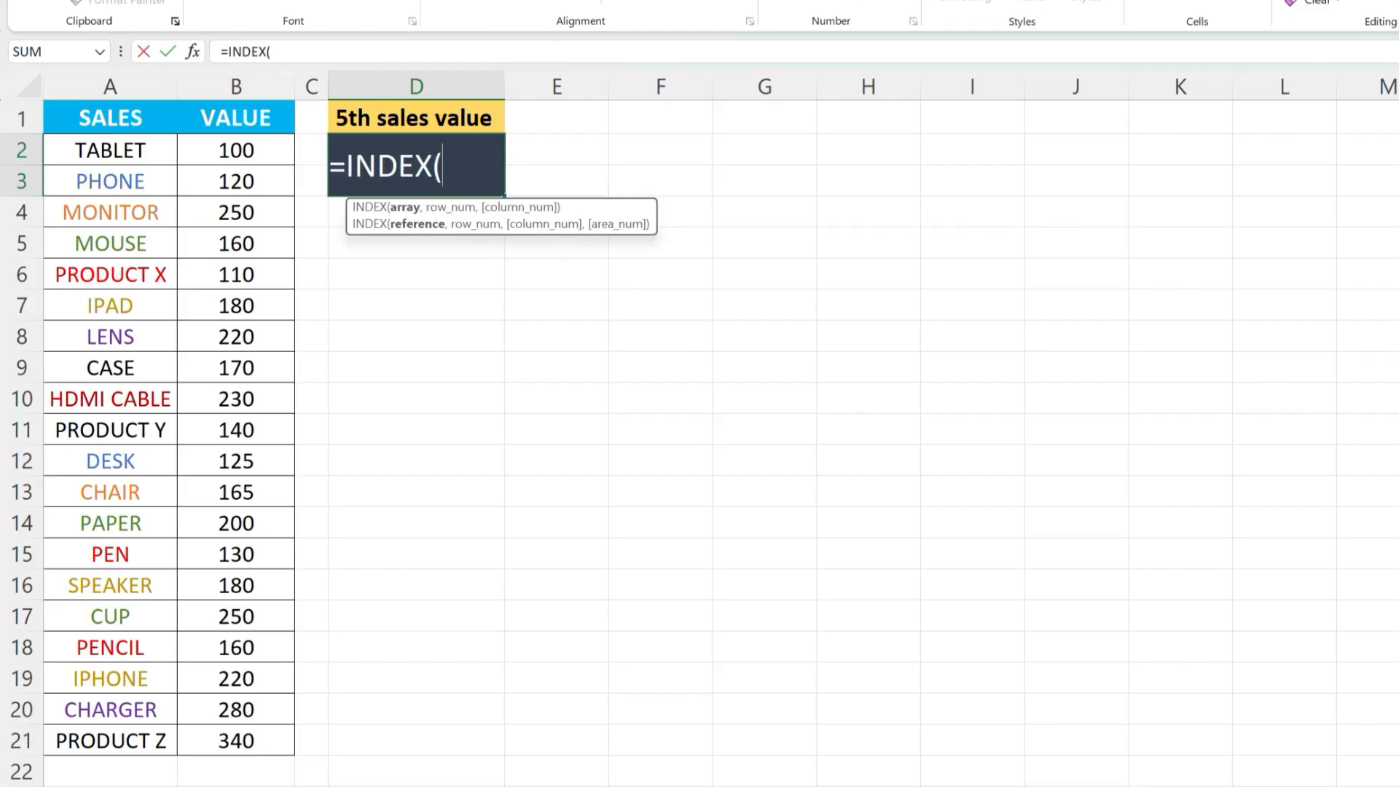
left_click_drag(236, 150, 236, 741)
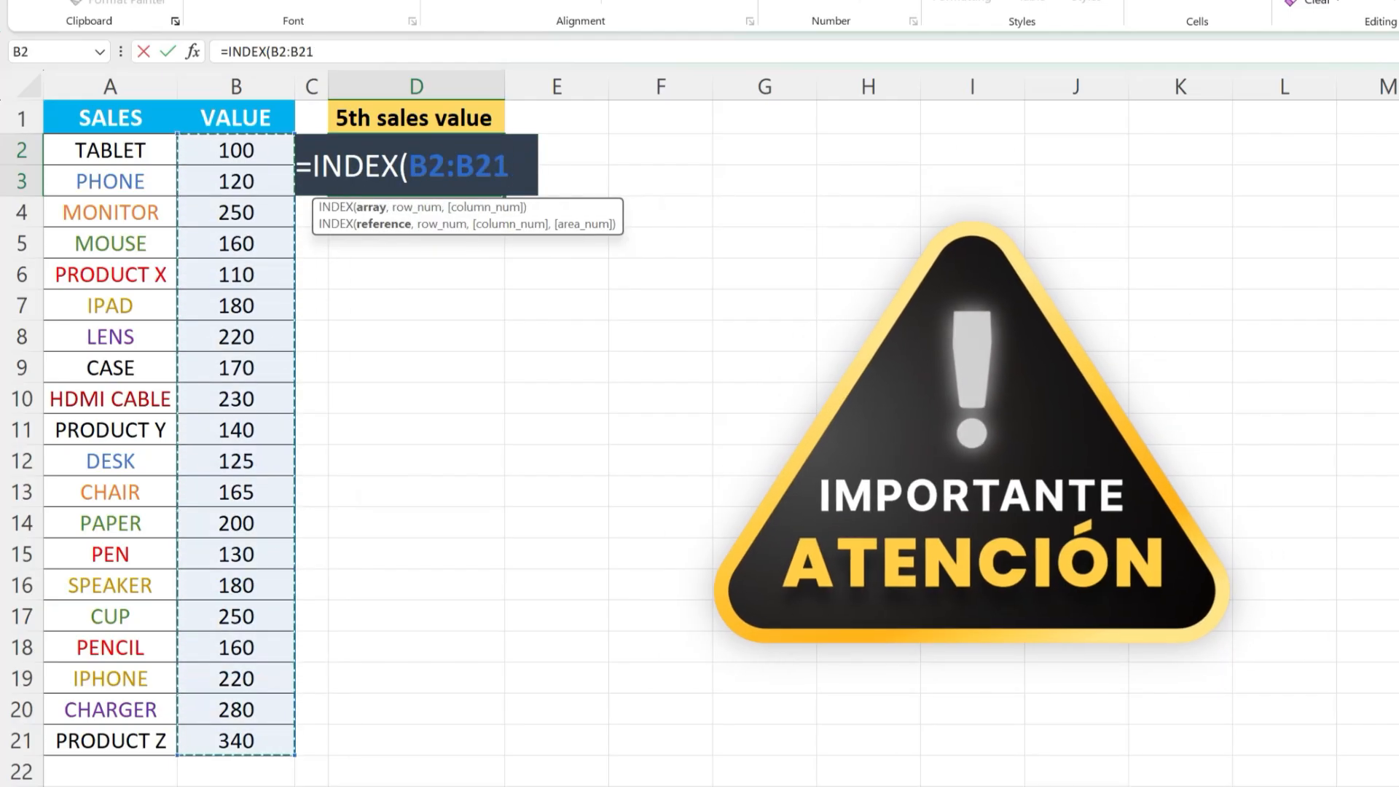
type(",5)")
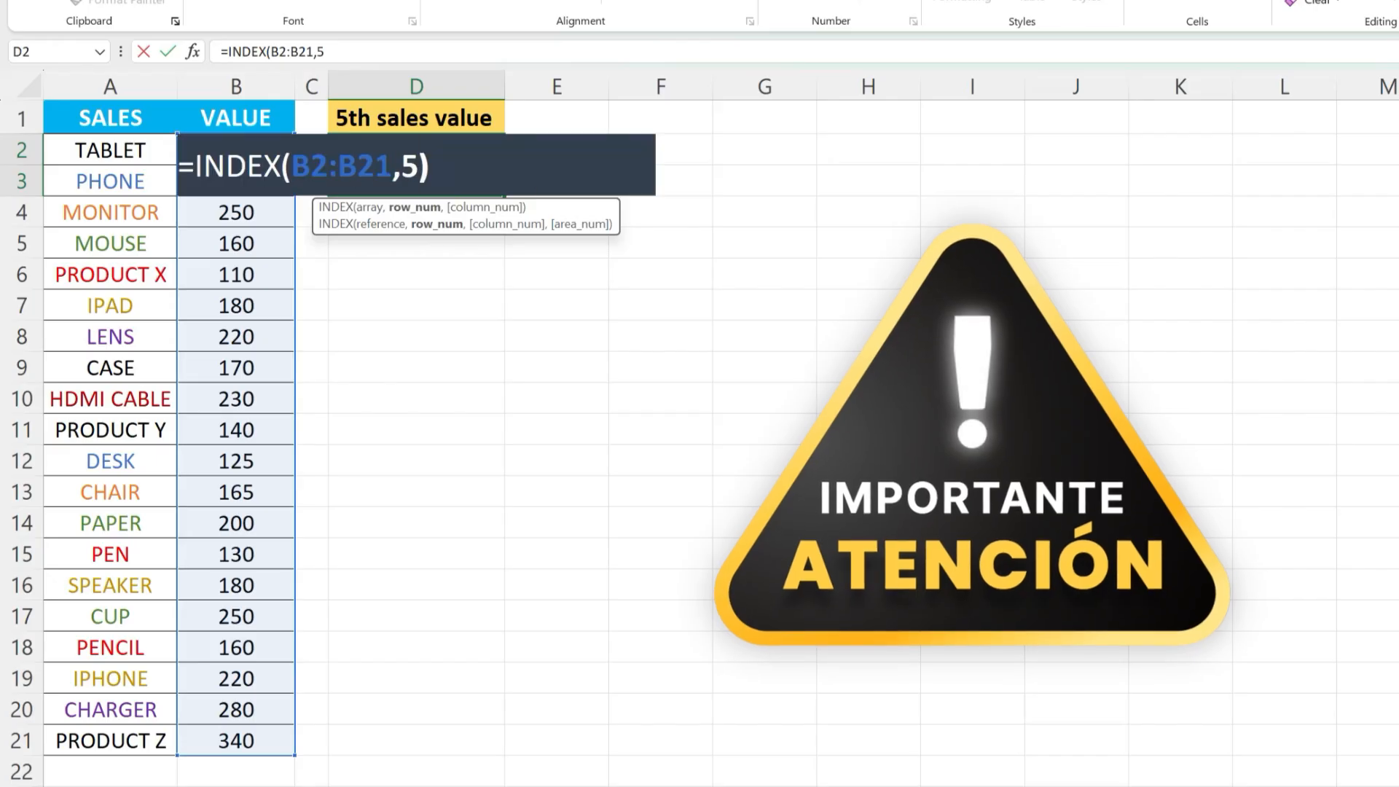
key("Return")
left_click(416, 165)
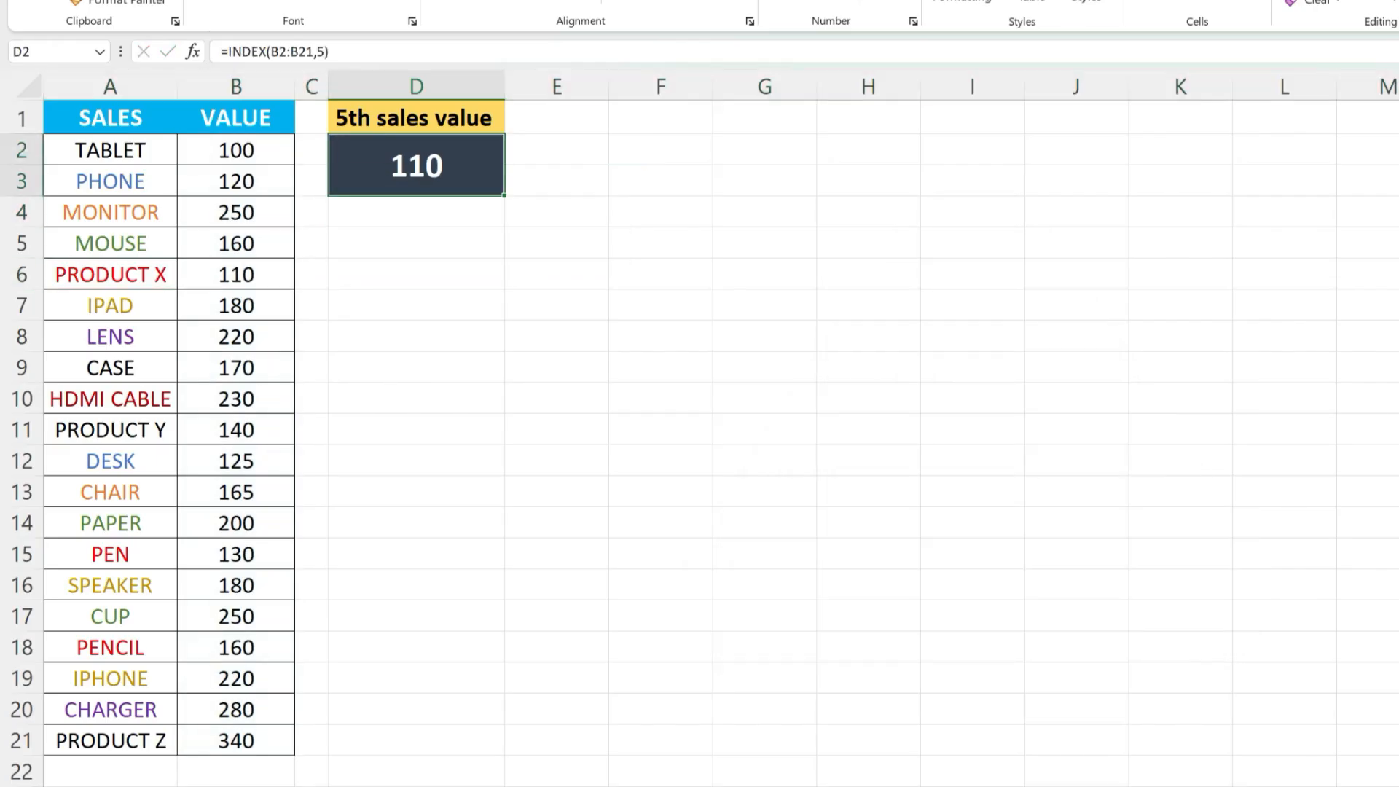
left_click(416, 274)
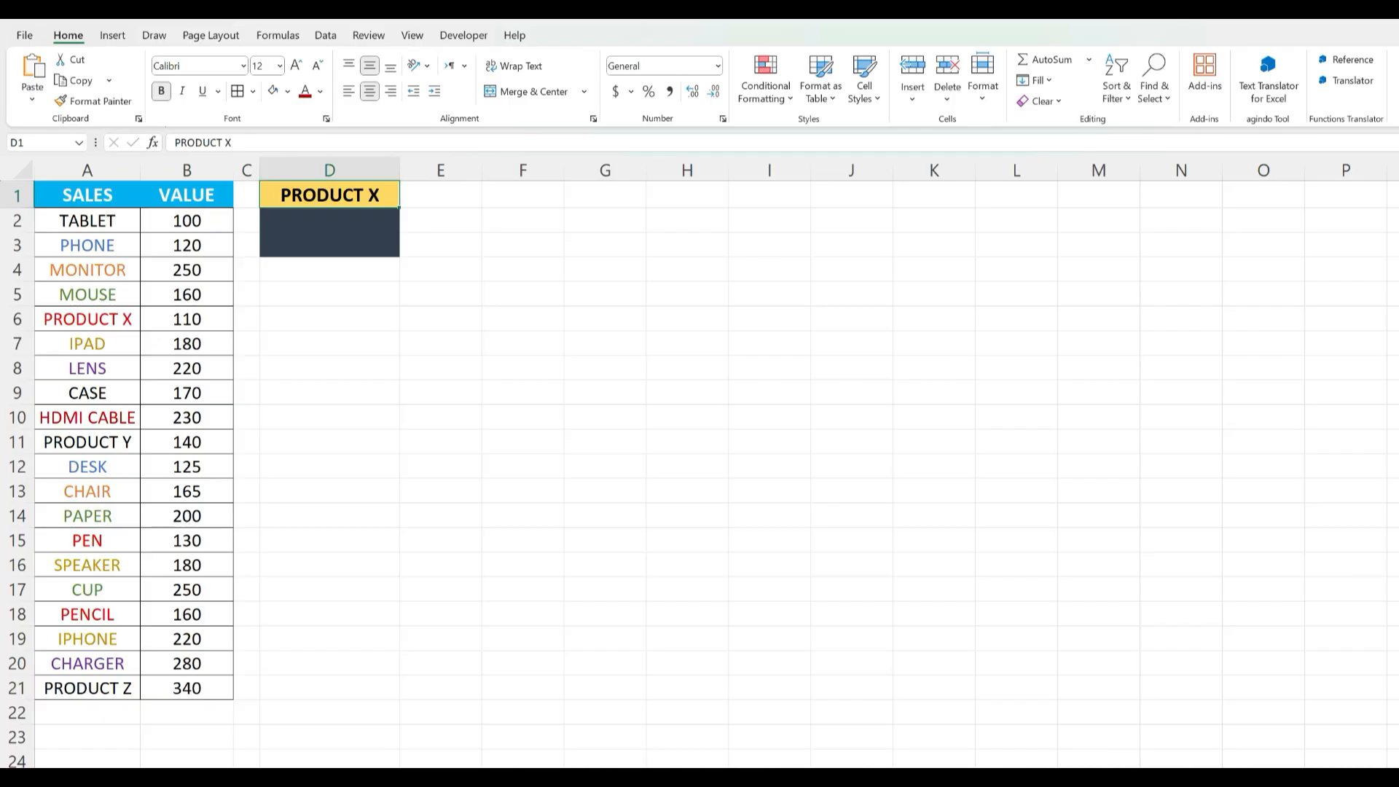
Begin a MATCH formula in D2 below the PRODUCT X header, using "PRODUCT X" as the lookup value
left_click(87, 195)
left_click_drag(87, 220, 86, 687)
left_click(87, 540)
left_click(16, 319)
left_click(86, 319)
left_click(329, 232)
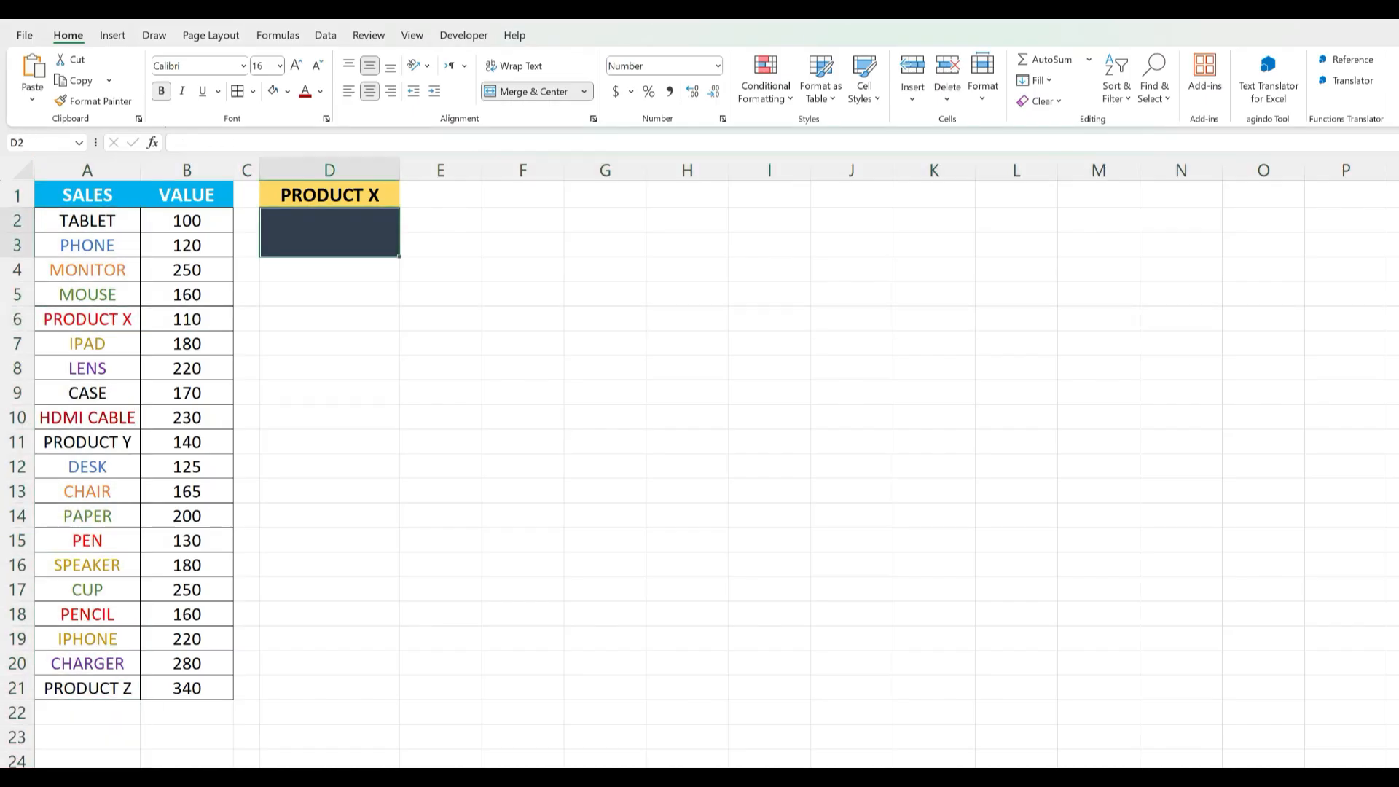
type("=MAT")
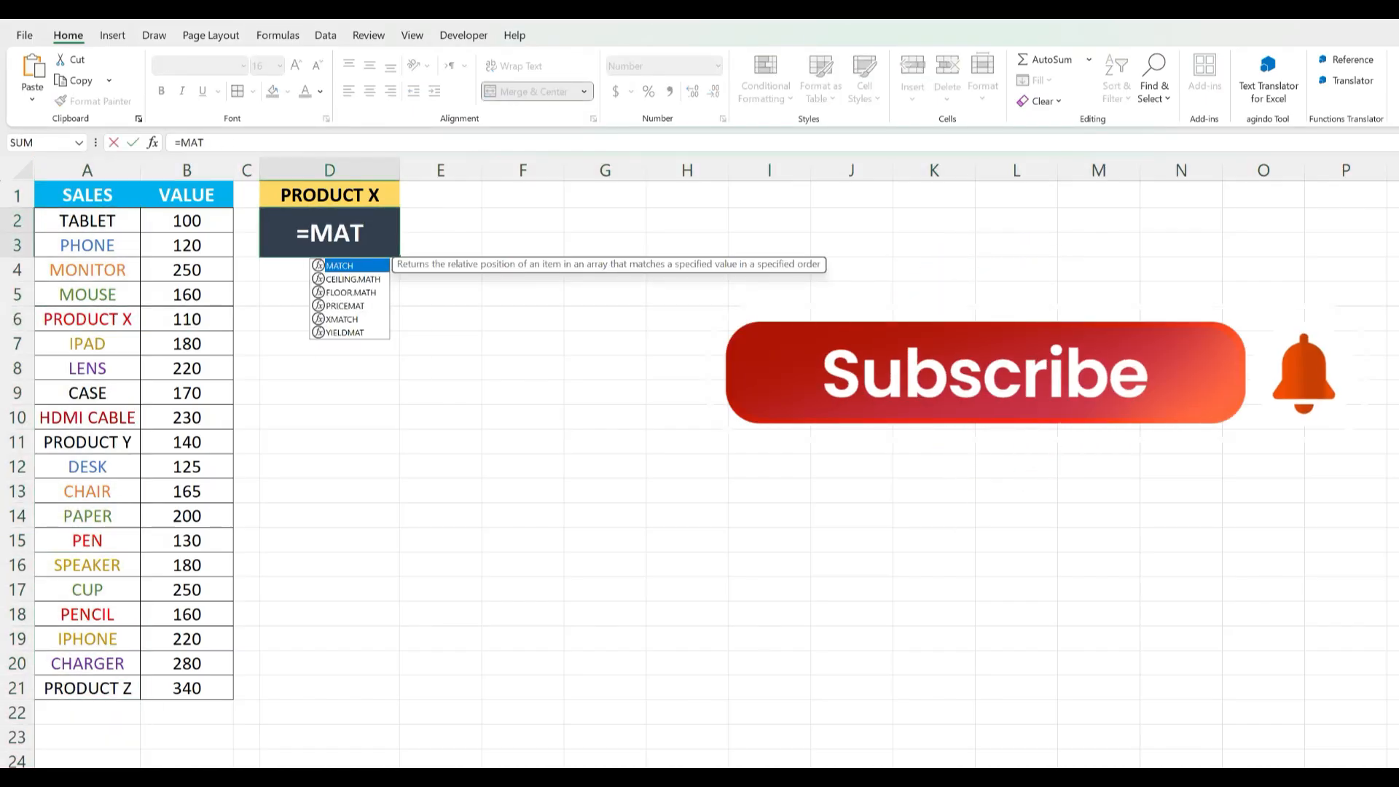
key("Tab")
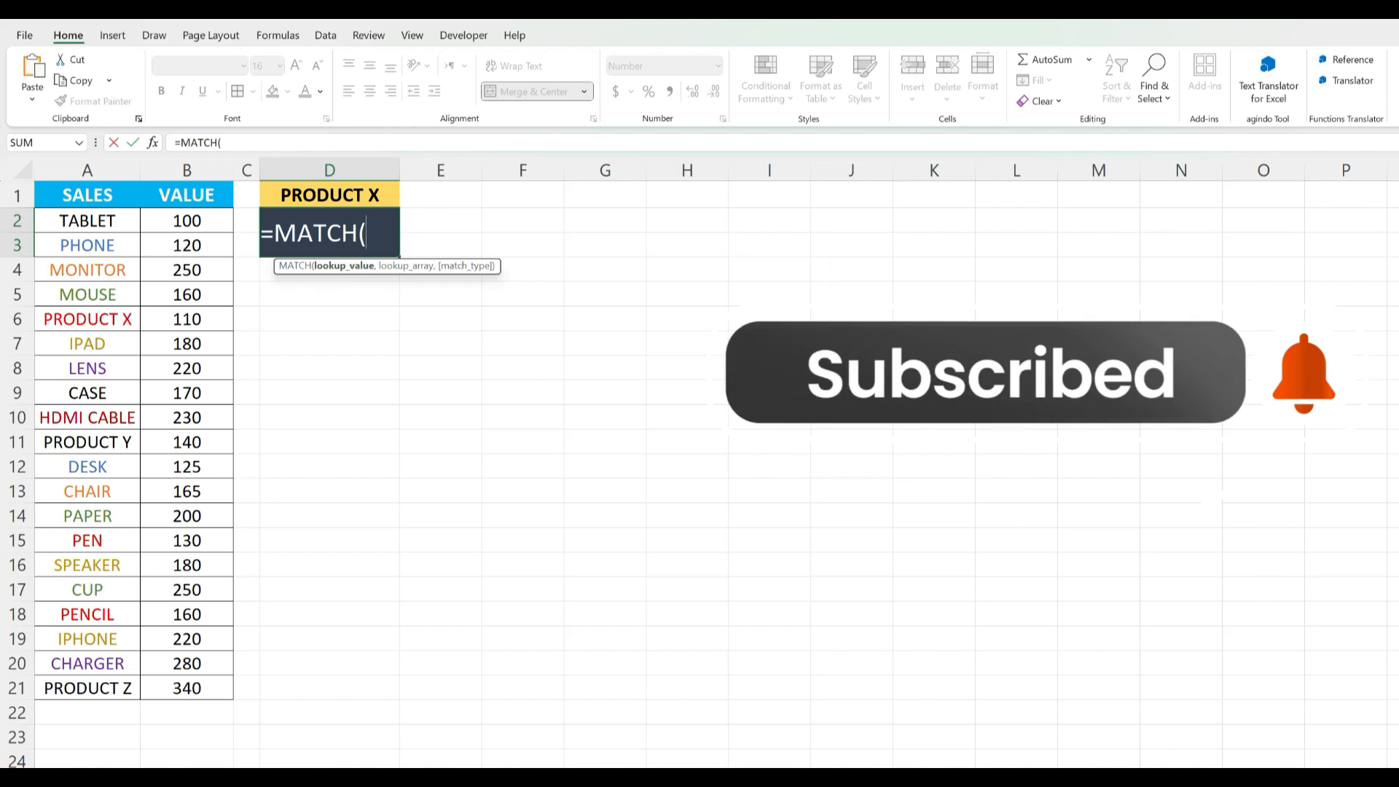
type("\"PRODUCT X\" ,")
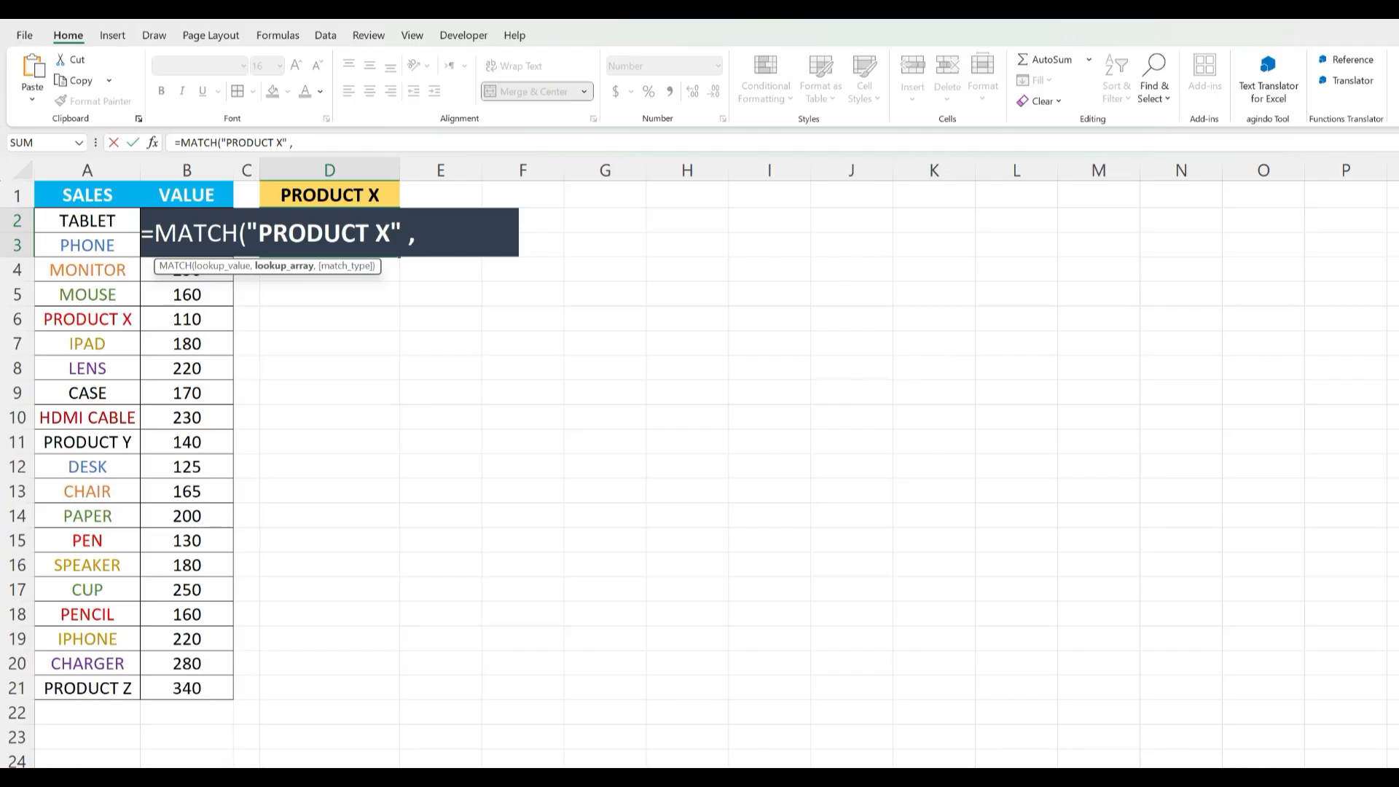
Complete the MATCH formula with the lookup array A2:A21 and match type 0 for an exact match
left_click_drag(87, 221, 87, 688)
type(",0)")
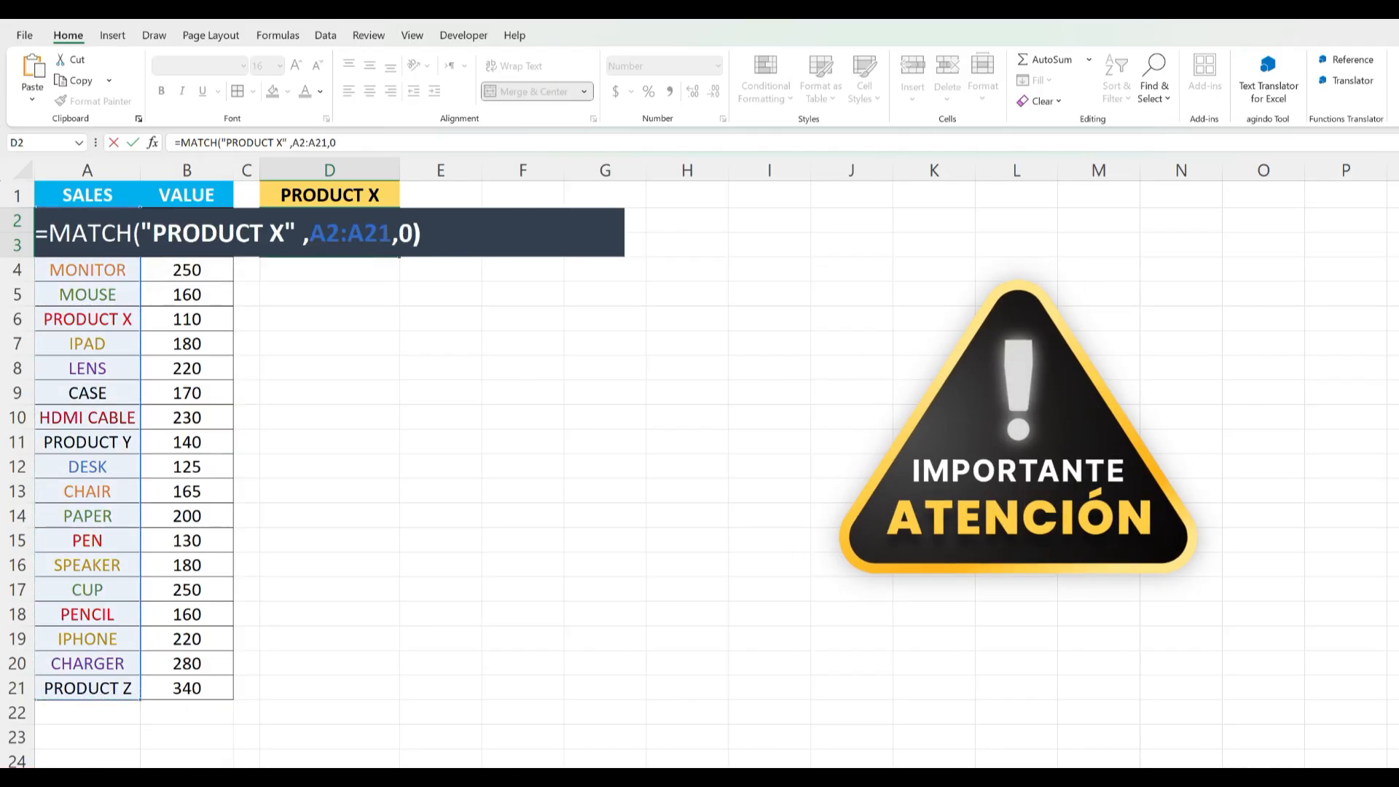
key("Return")
left_click(87, 319)
left_click(329, 233)
left_click(88, 319)
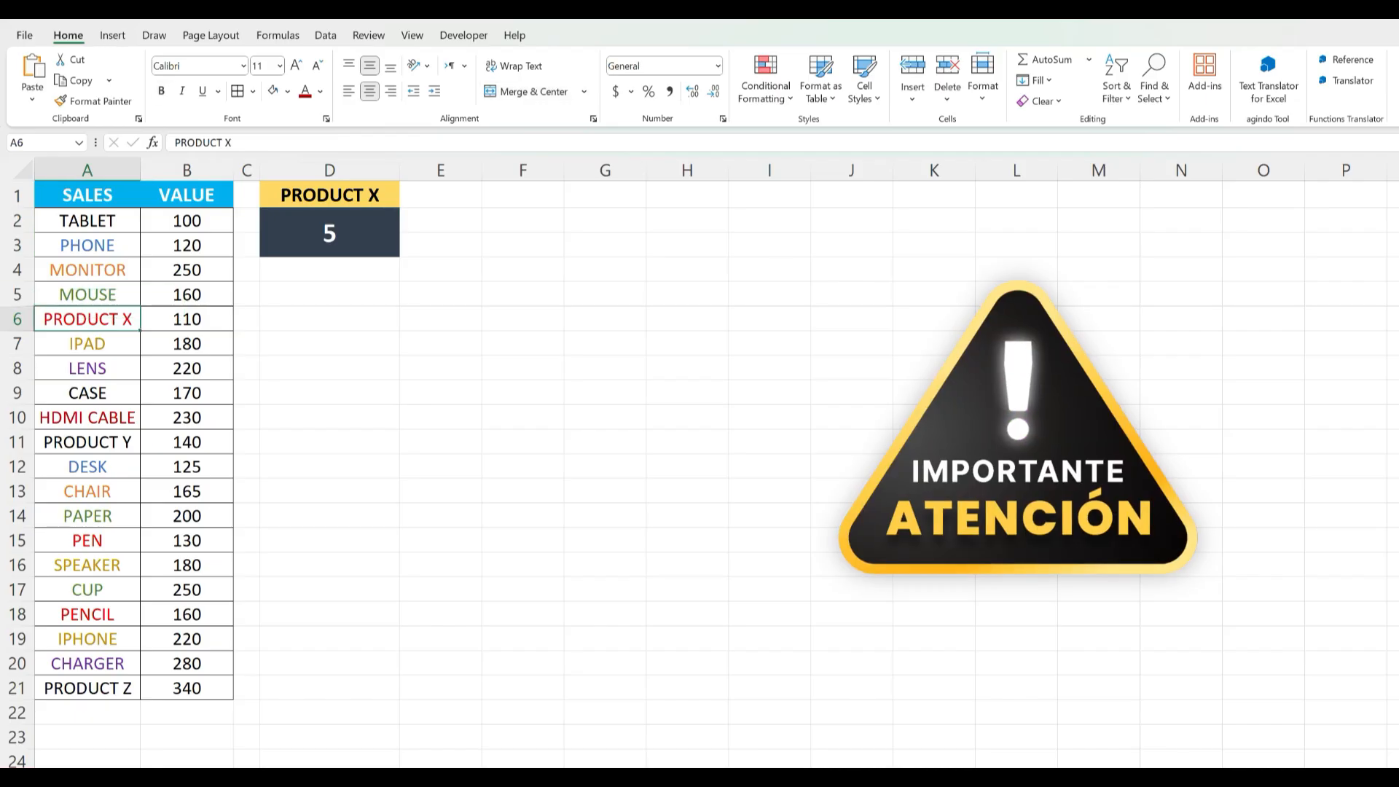
left_click(329, 295)
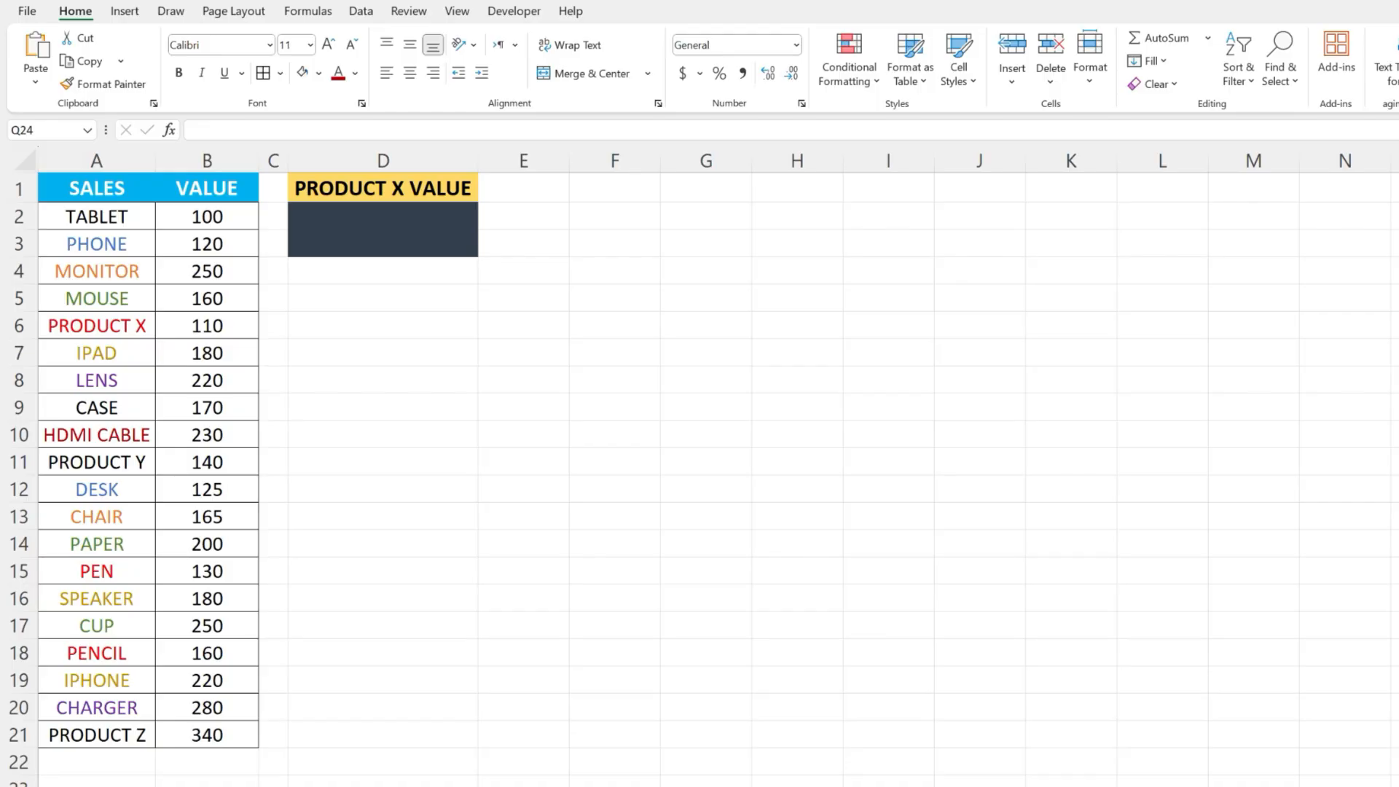
Begin an INDEX formula in D2 below the PRODUCT X VALUE header, with B2:B21 as the array
left_click(383, 189)
left_click(96, 325)
left_click(207, 326)
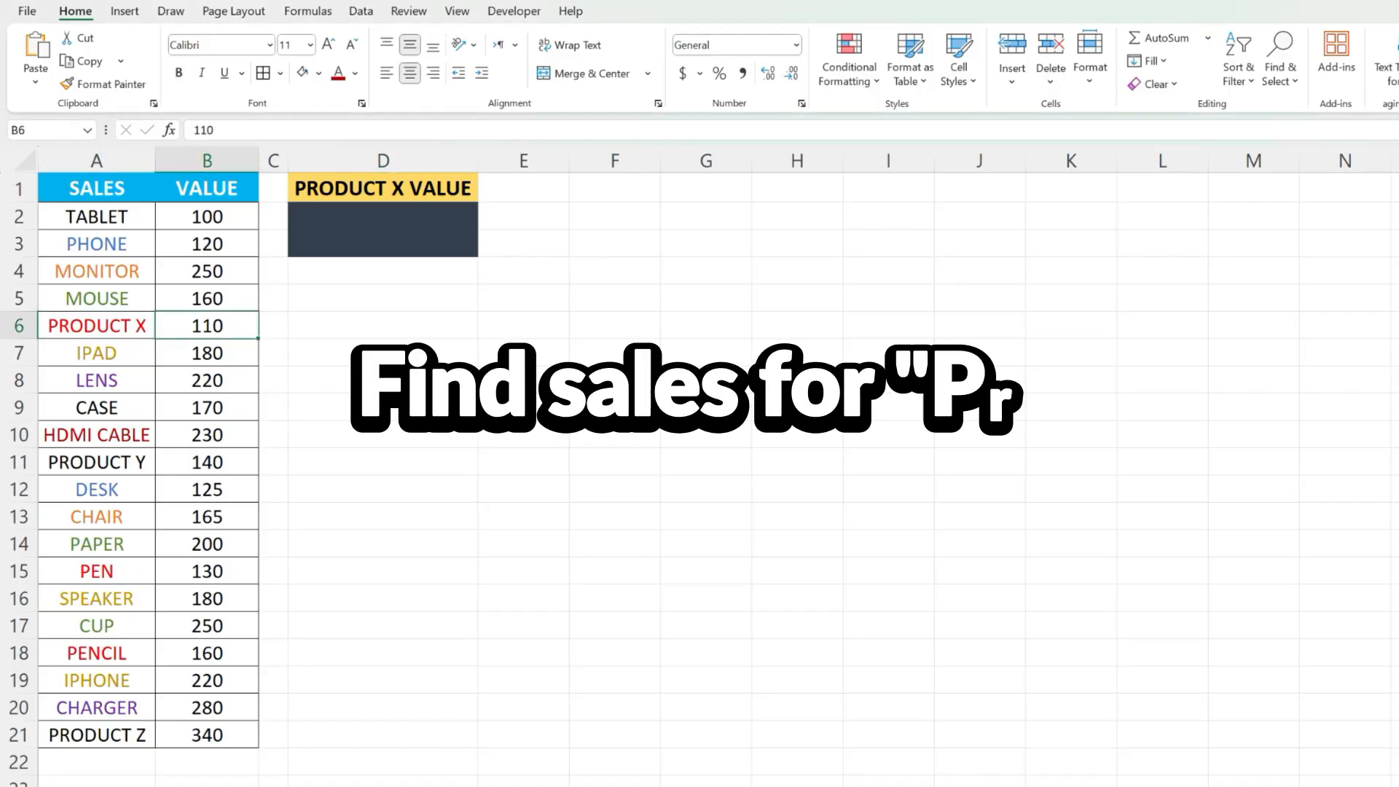
left_click(207, 161)
left_click(97, 161)
left_click(383, 229)
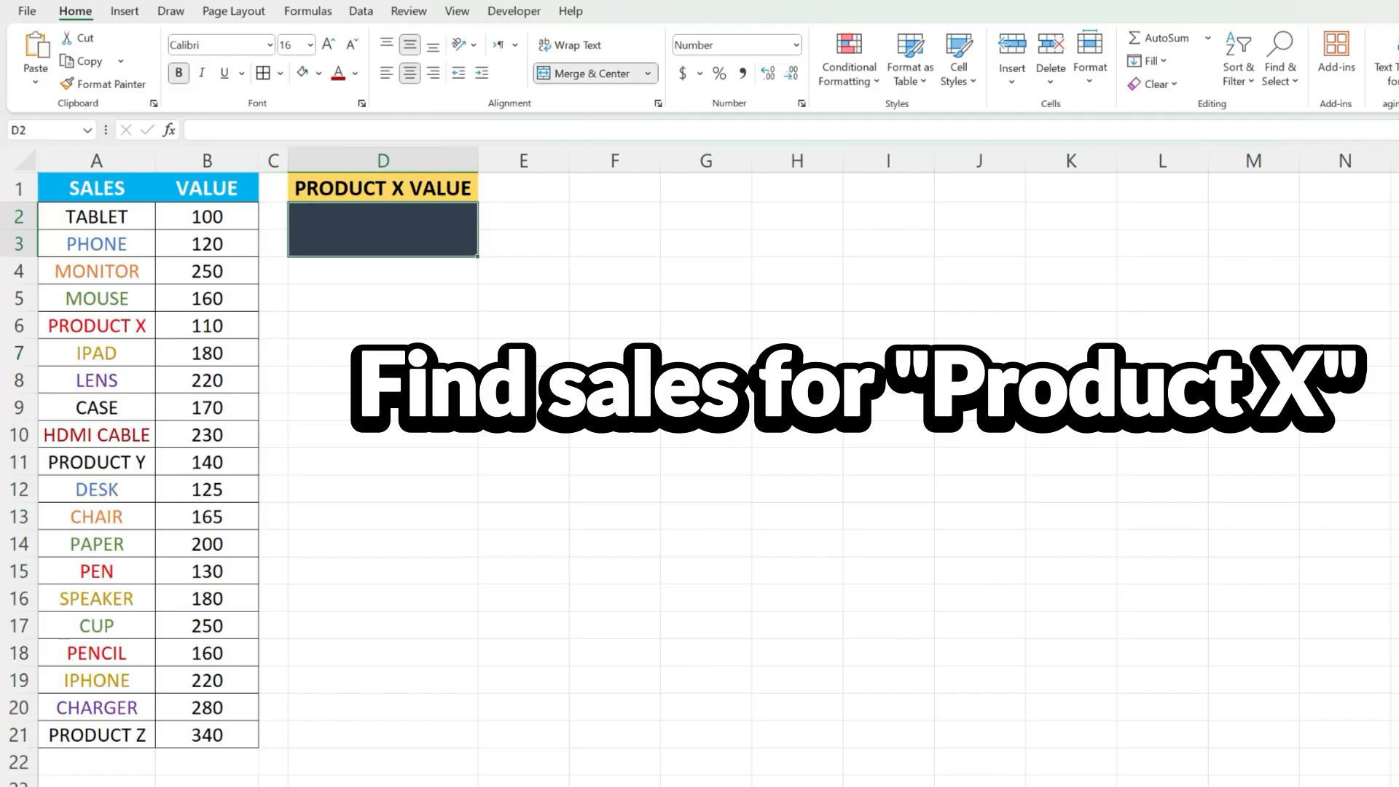
type("=INDE")
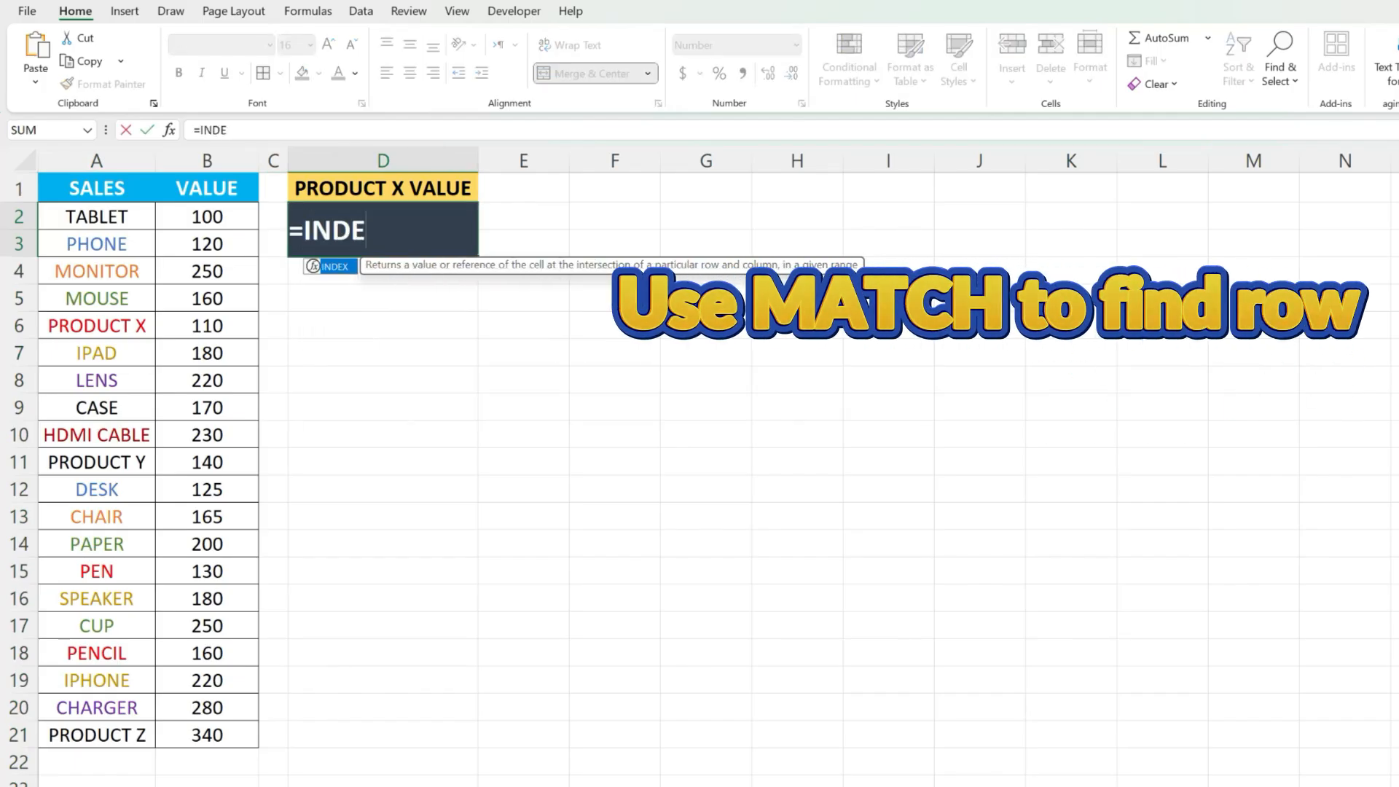
type("X(")
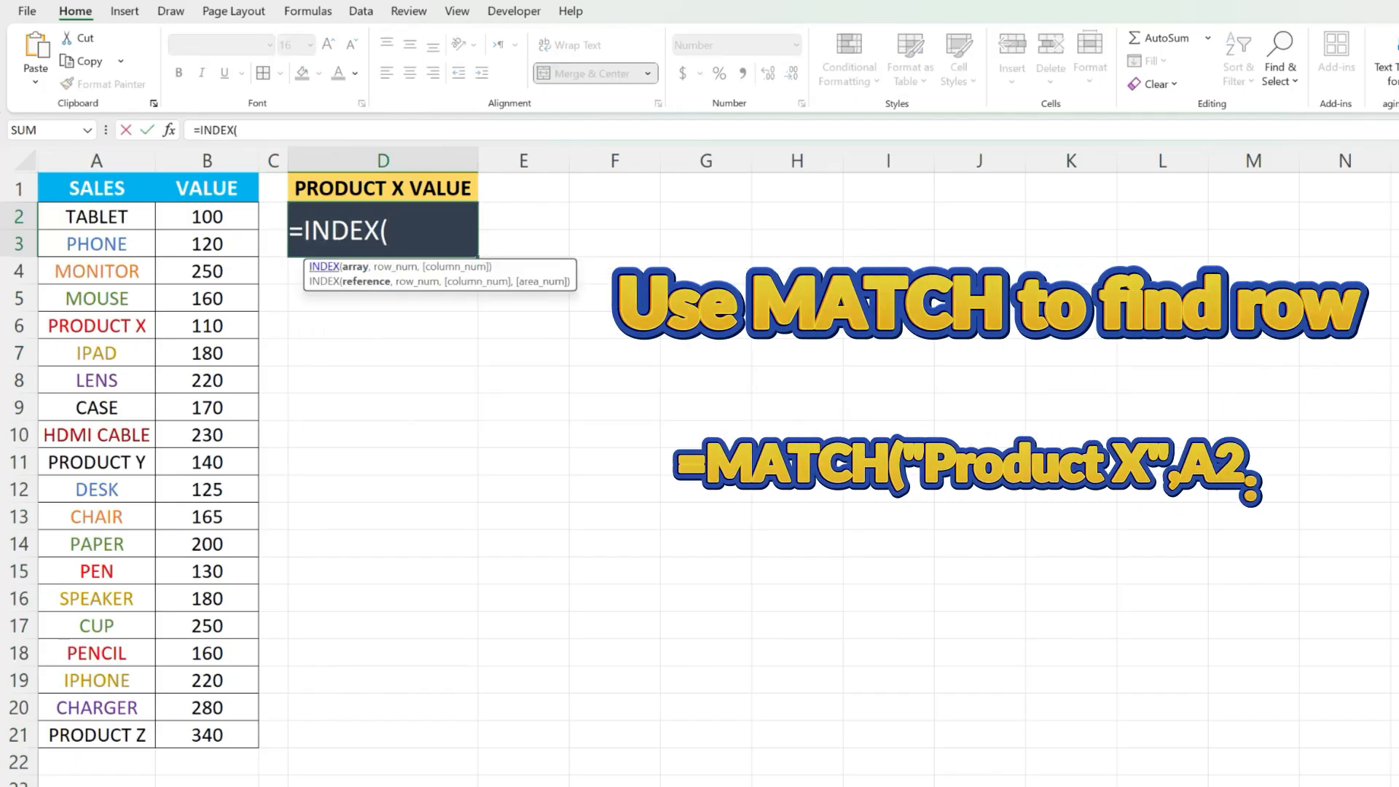
left_click_drag(233, 219, 244, 738)
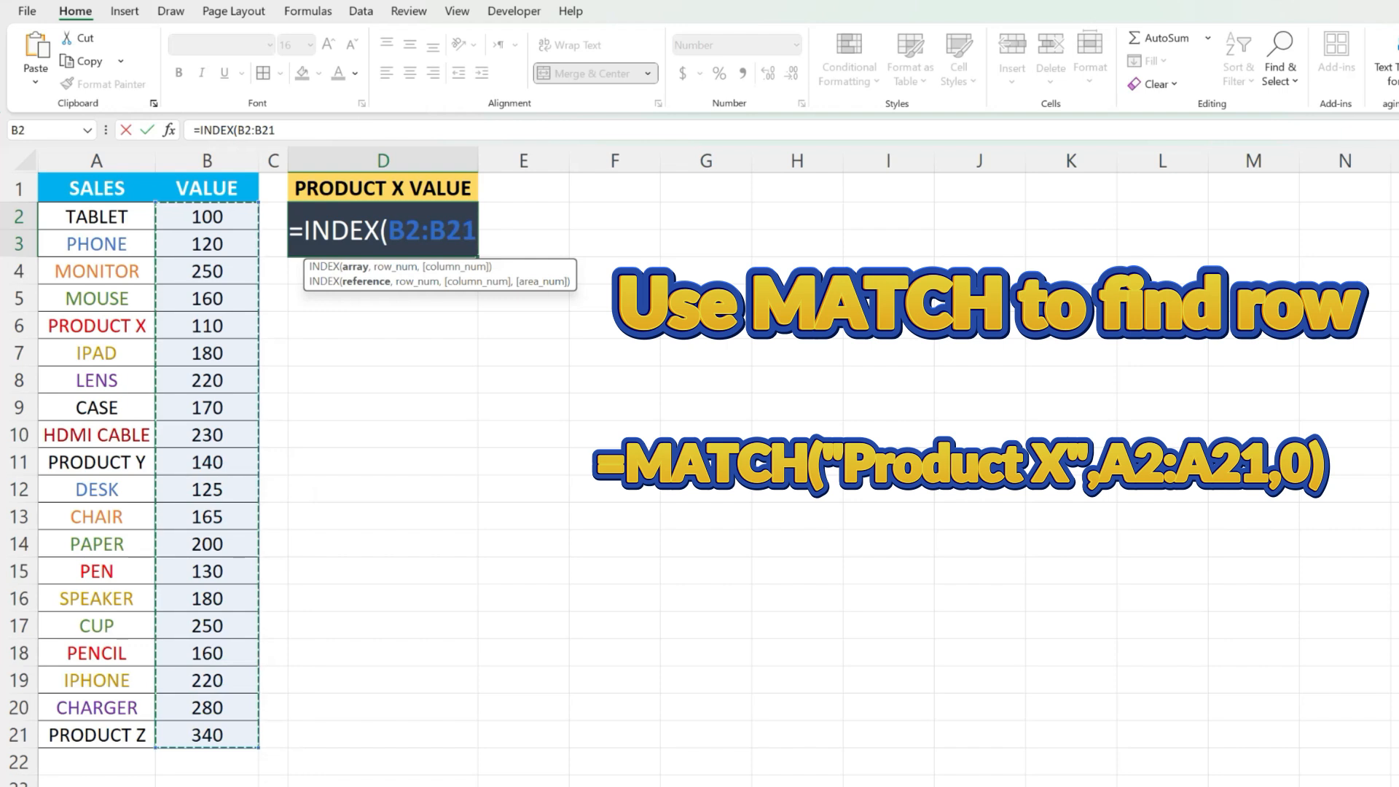
type(",")
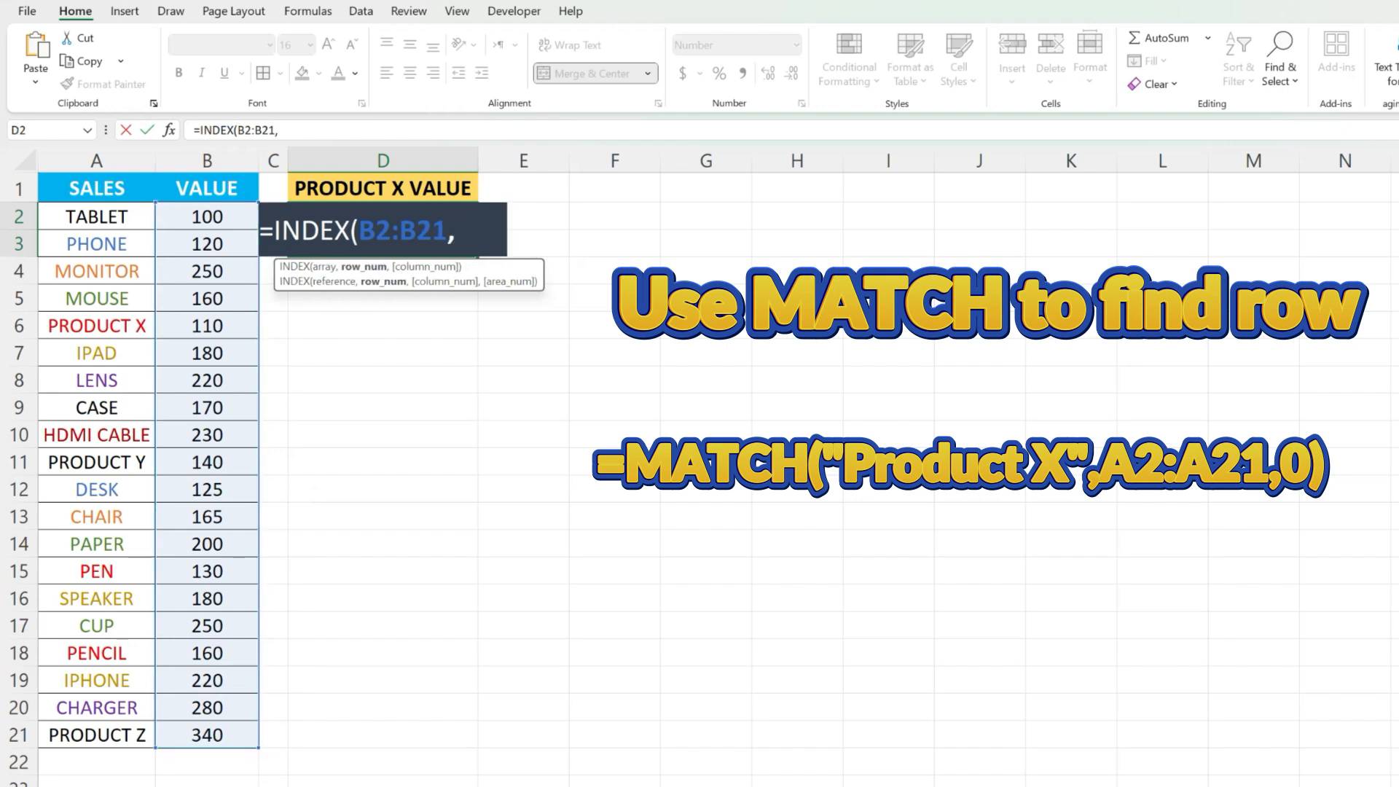
Complete the INDEX formula by nesting MATCH("PRODUCT X", A2:A21,0) as its row number
type(" M")
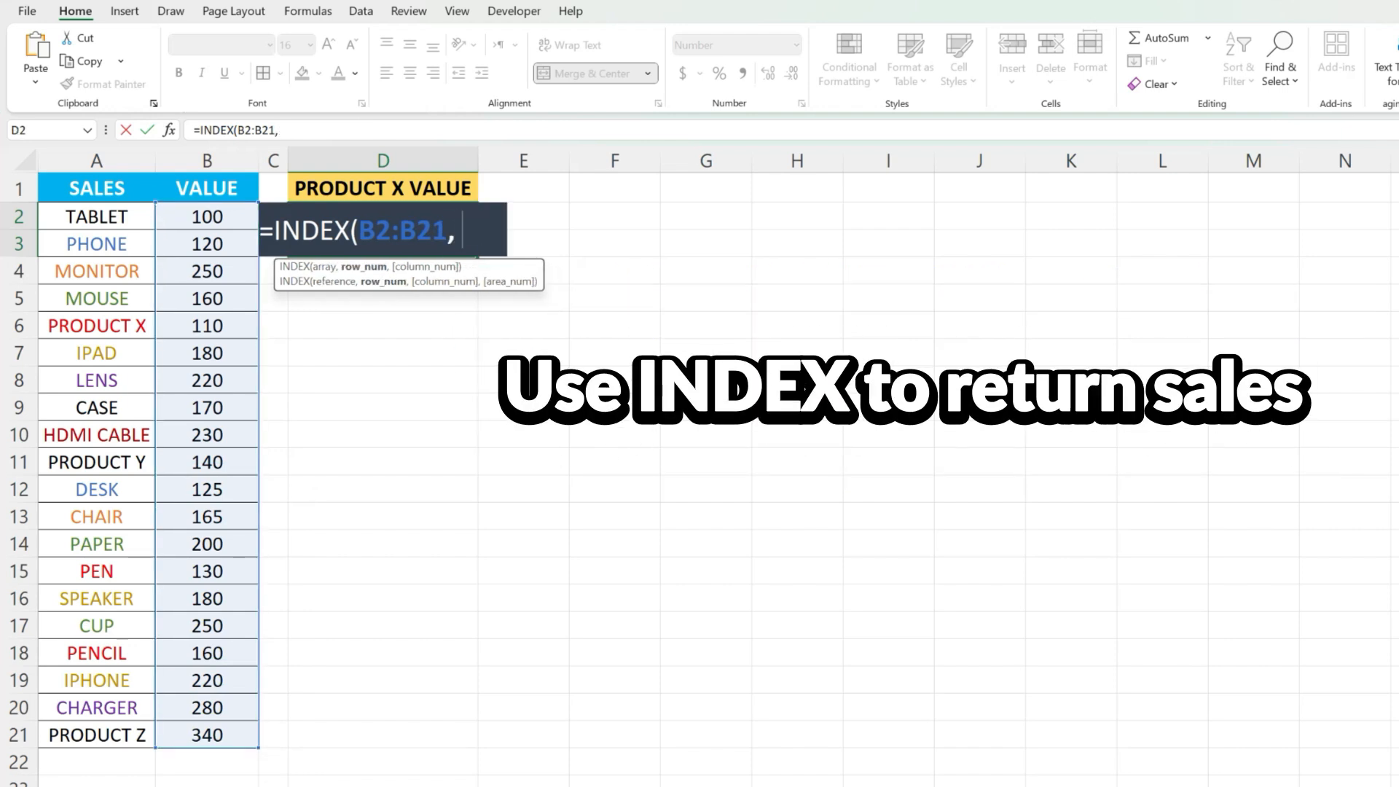
type("MA")
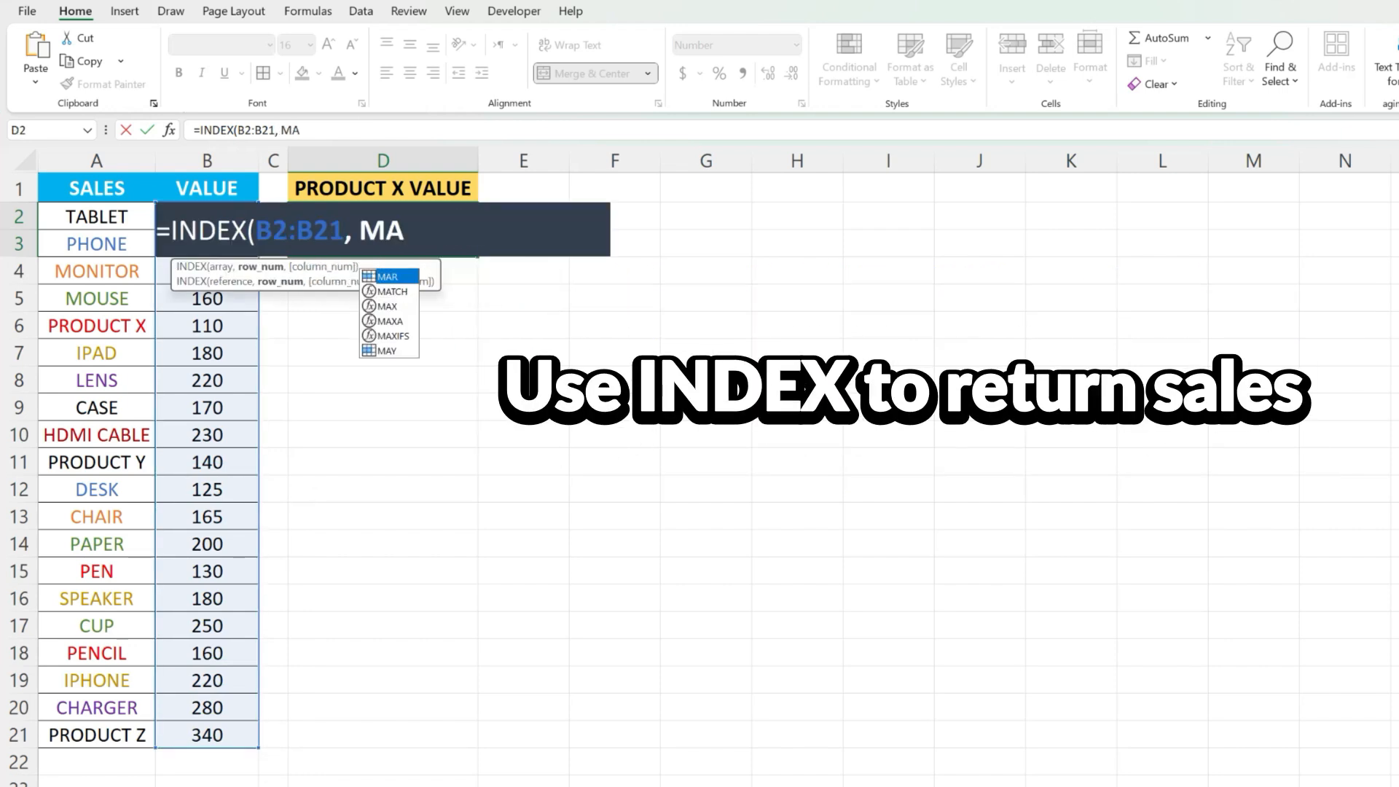
type("T")
key("Tab")
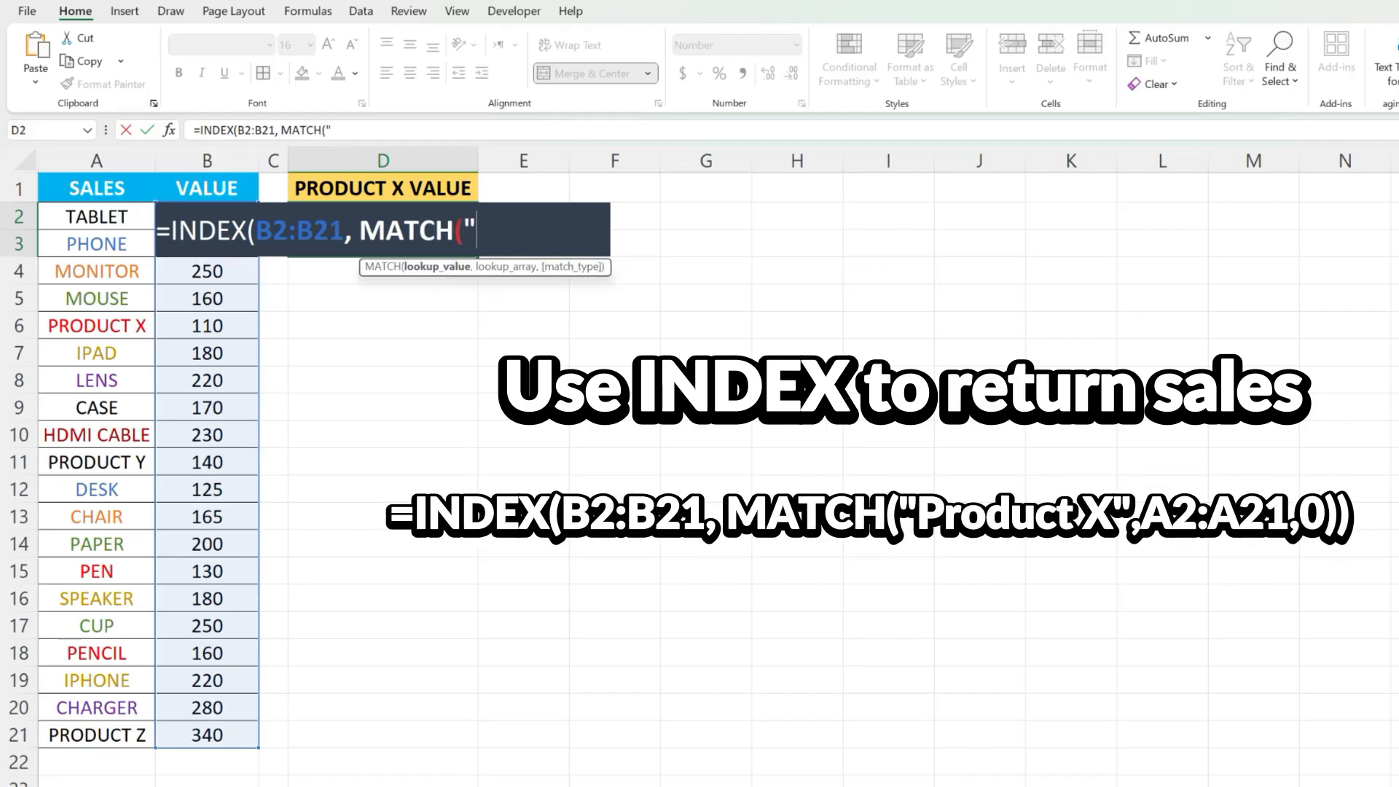
type("\"PRODUCT X\" ,")
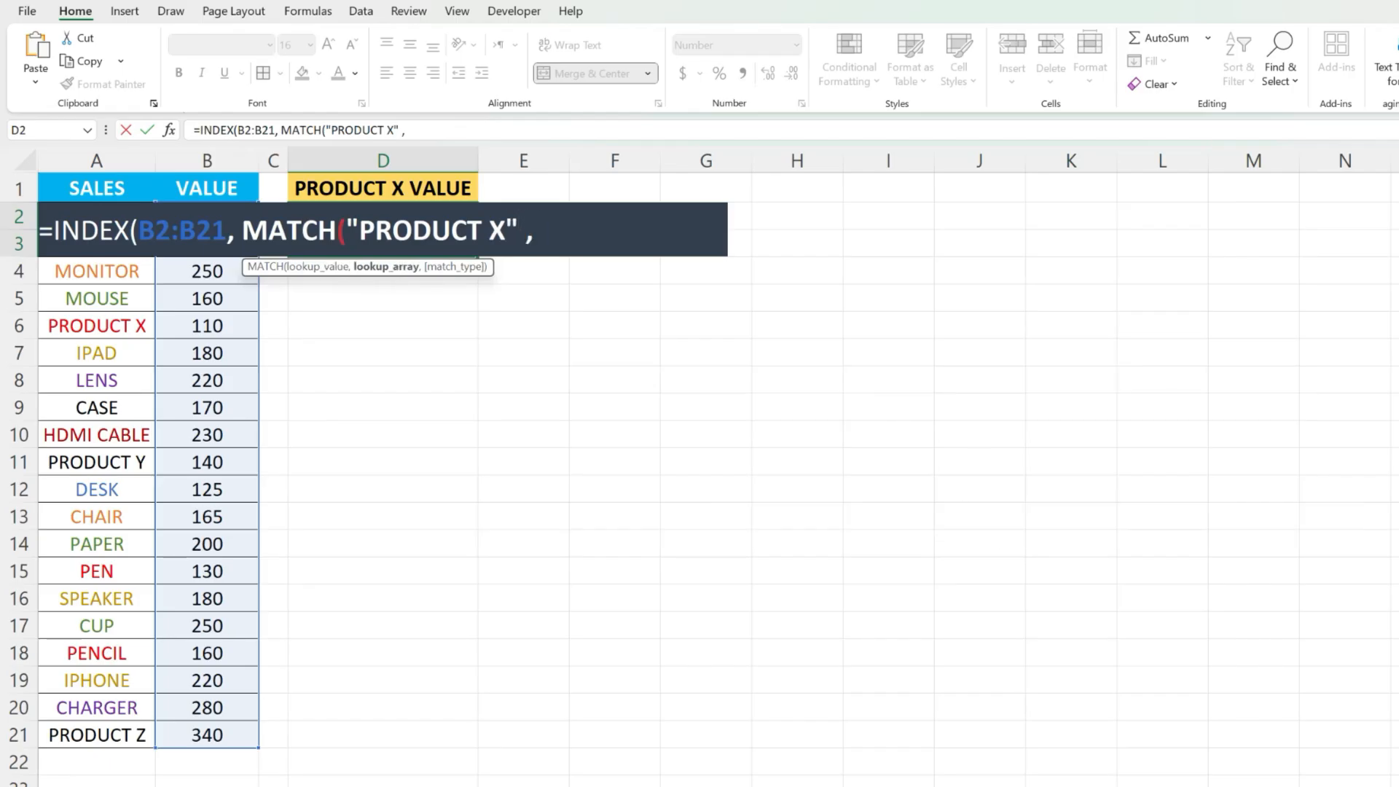
left_click_drag(97, 734, 97, 217)
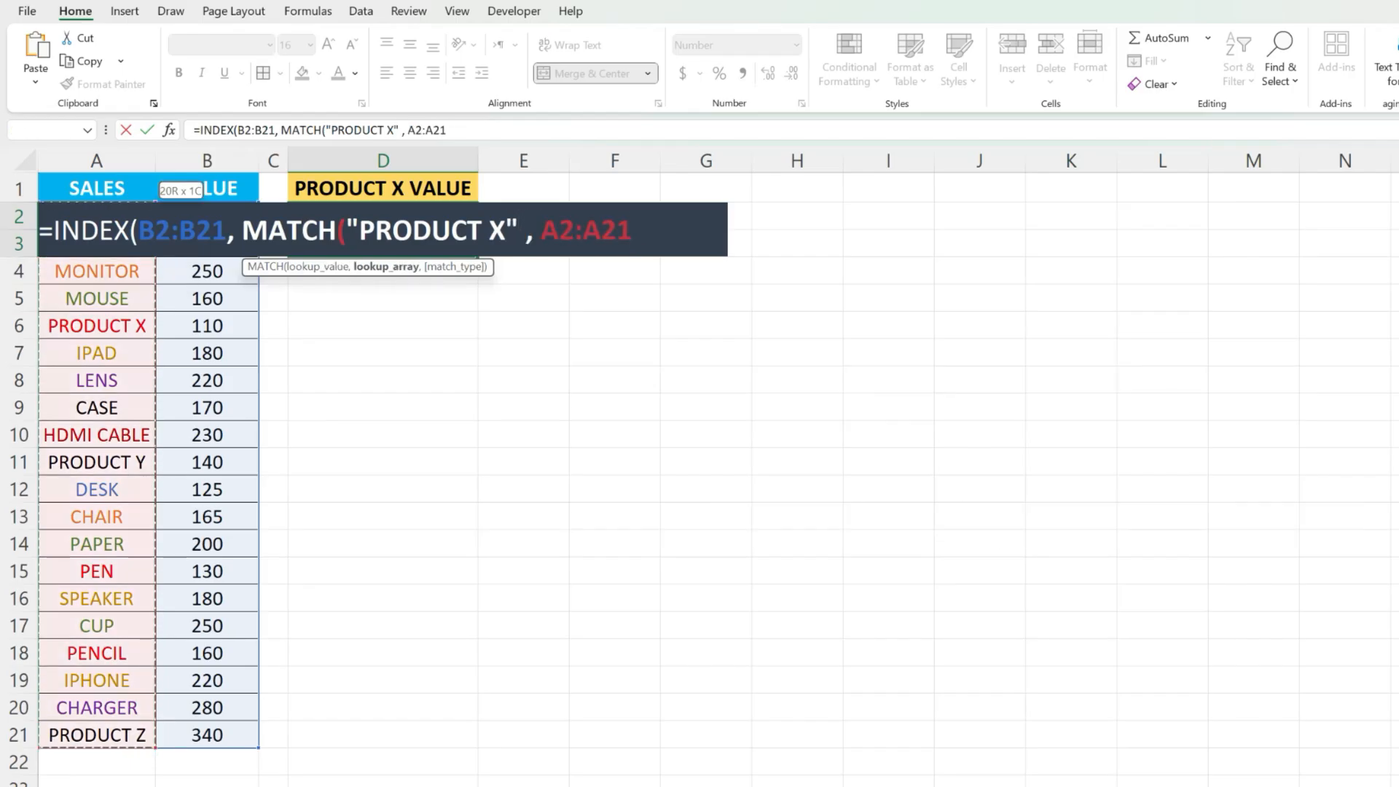
type(",")
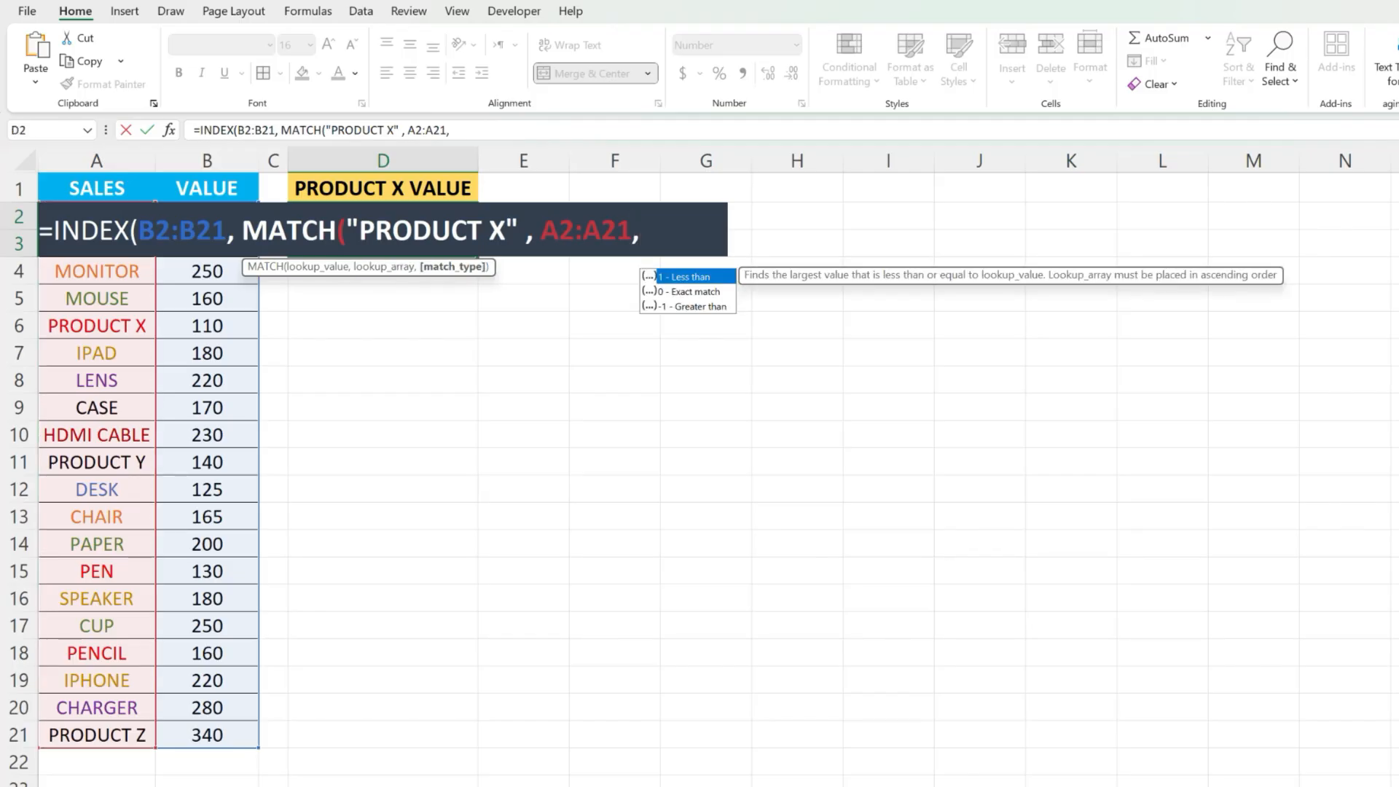
type("0))")
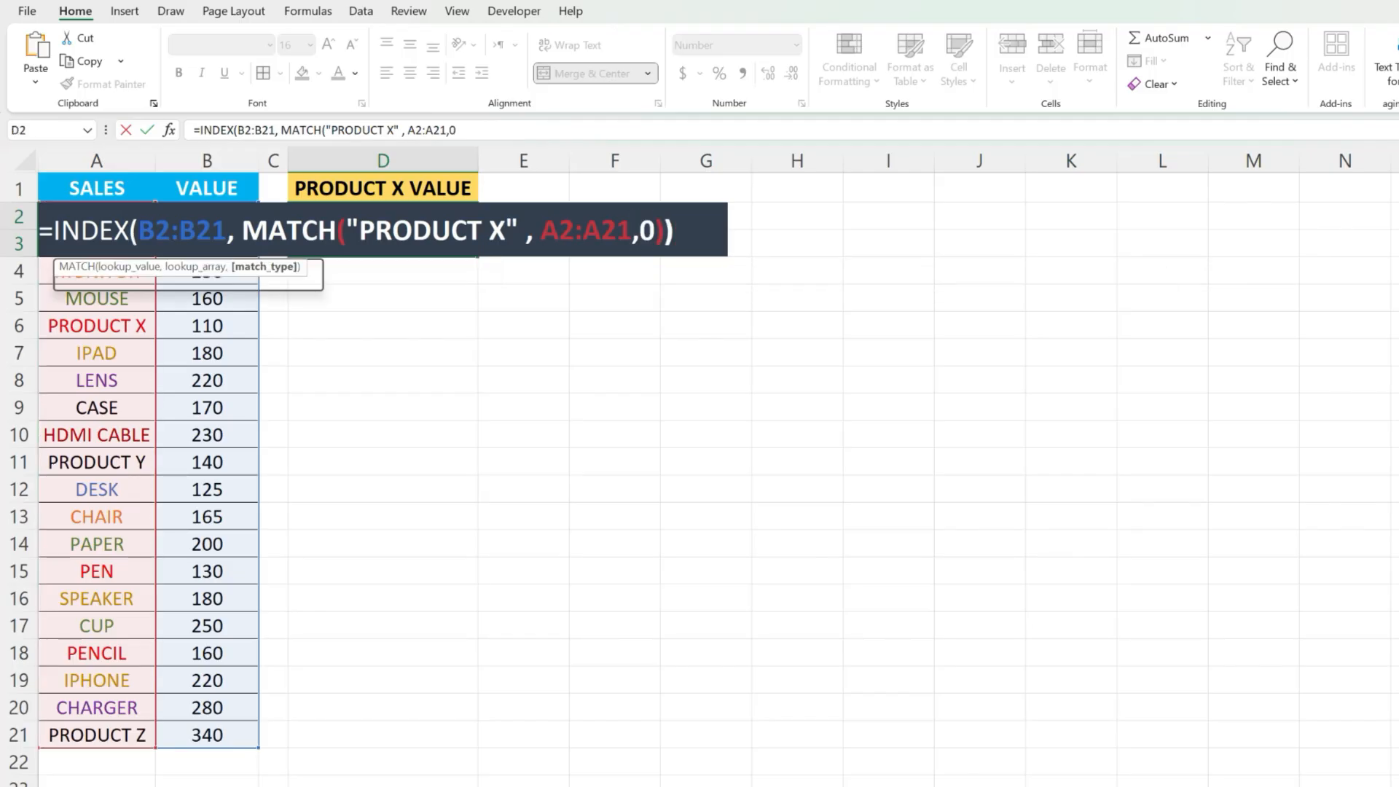
key("Return")
left_click(384, 230)
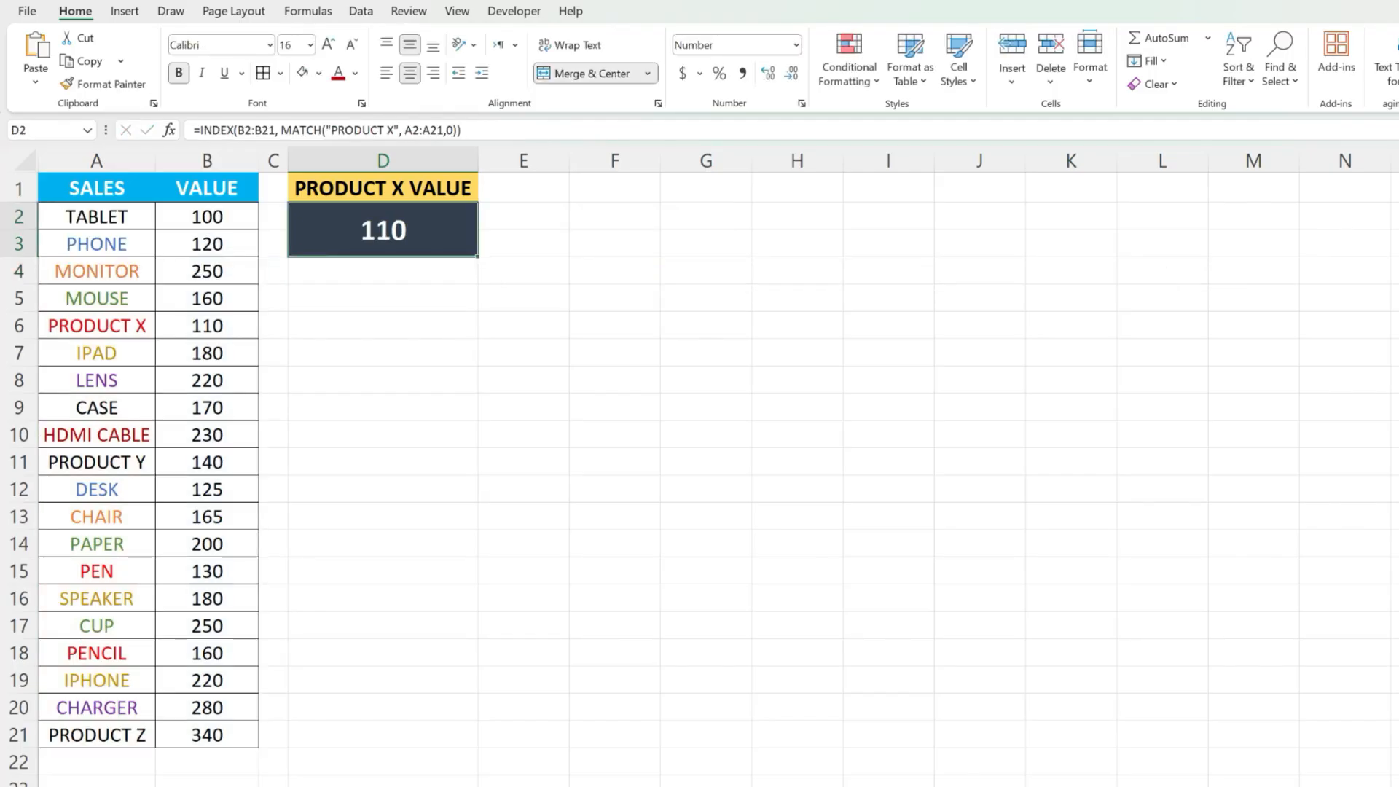
left_click(96, 325)
left_click(207, 325)
left_click(384, 230)
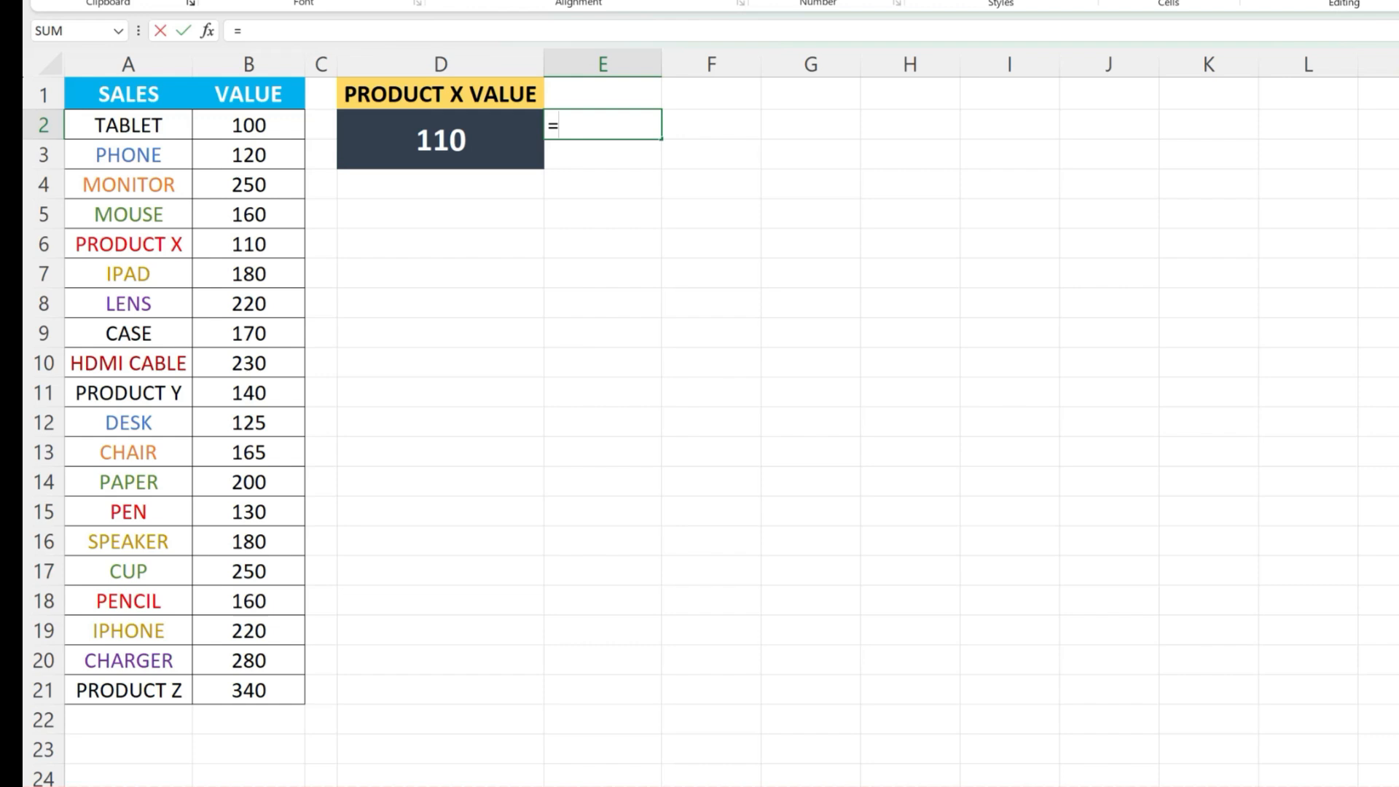
Link cell E2 to the product name in A6 with the formula =A6
left_click(128, 244)
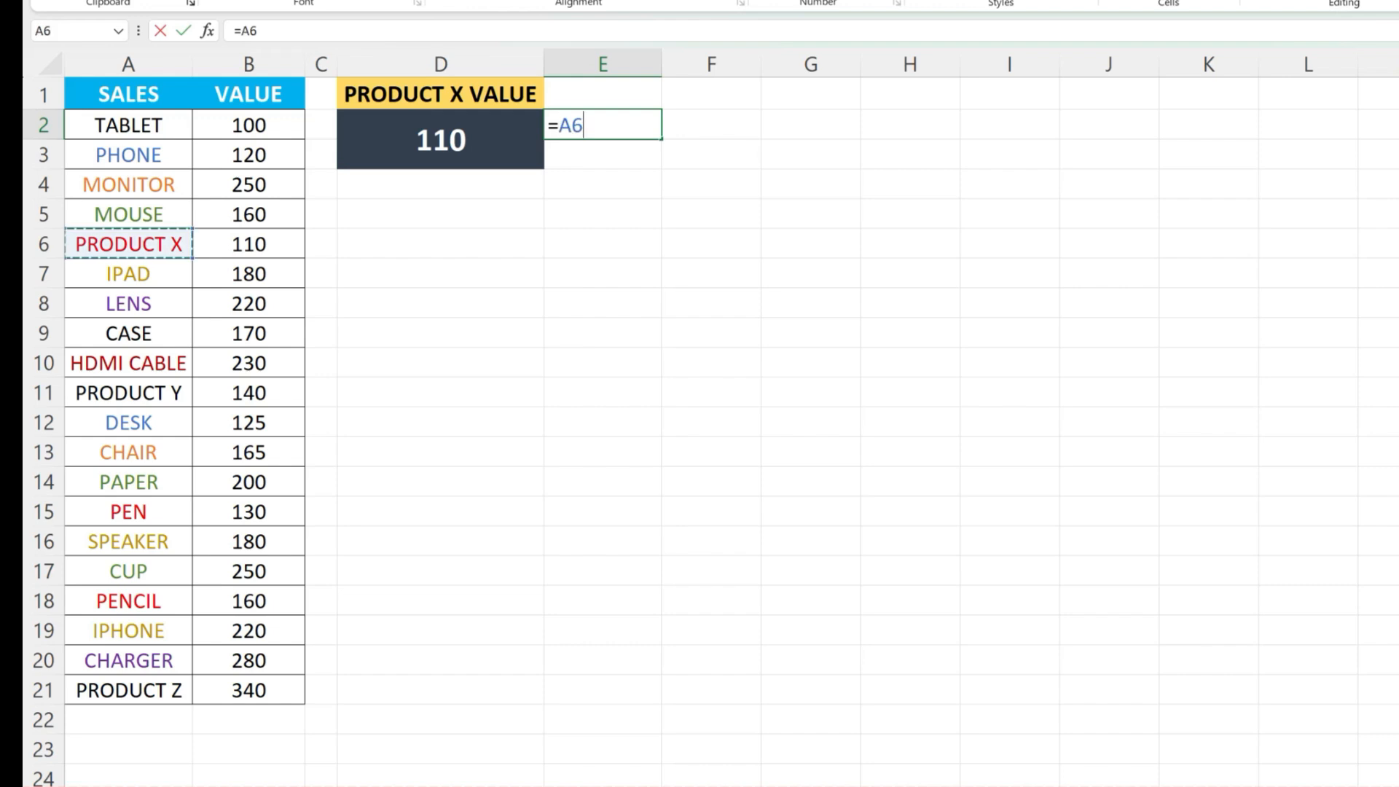
key("Return")
left_click(603, 392)
Replace the "PRODUCT X" text in D2's MATCH function with a reference to cell E2
left_click(488, 140)
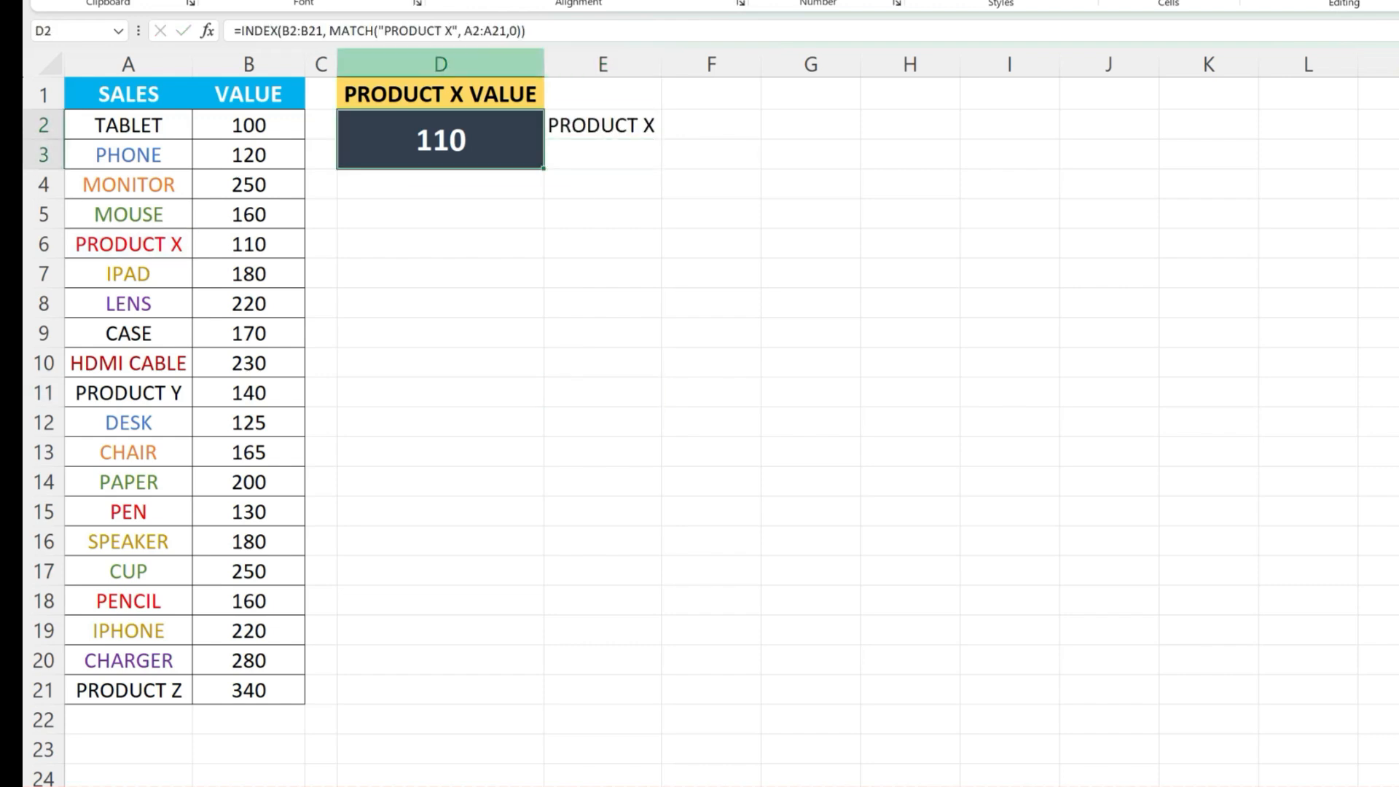
double_click(498, 140)
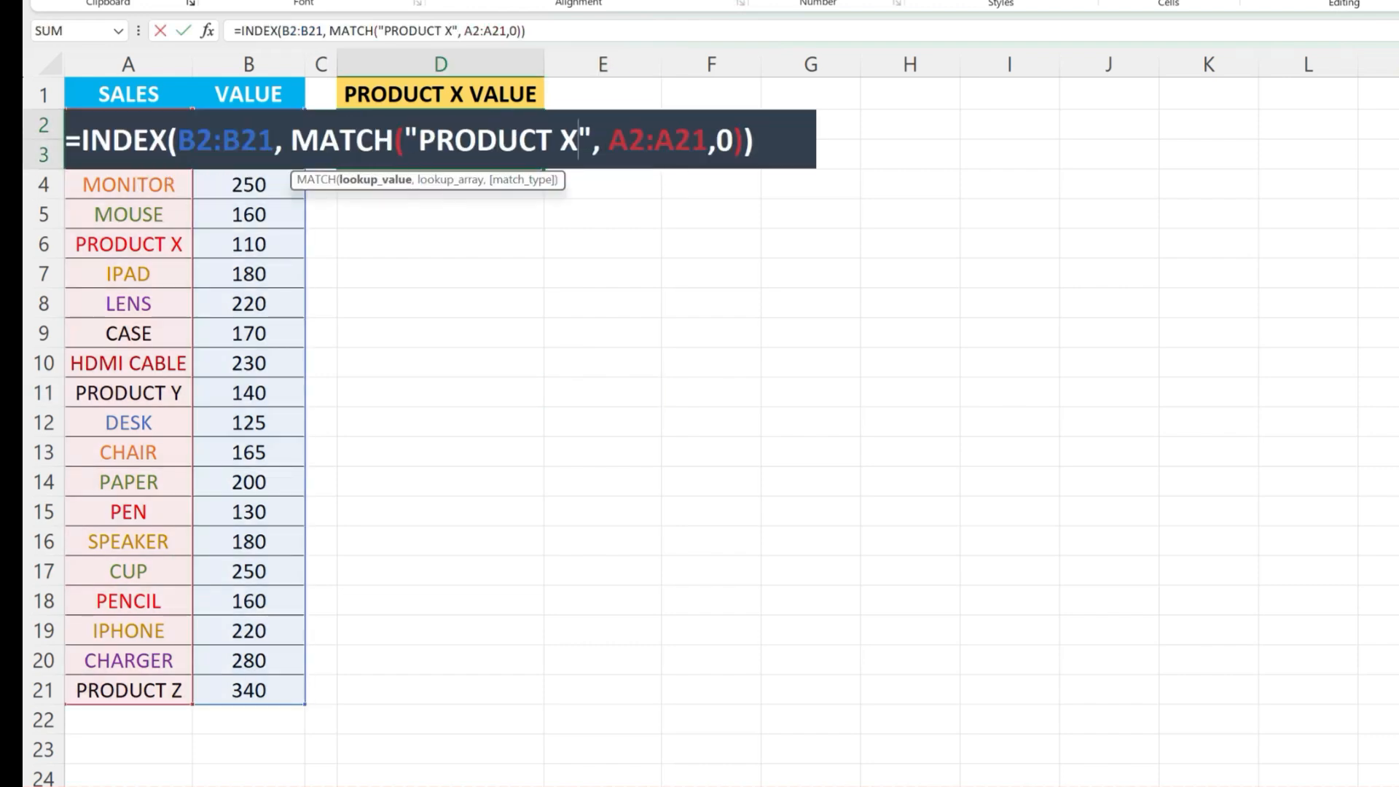
left_click_drag(590, 140, 419, 140)
type("E2")
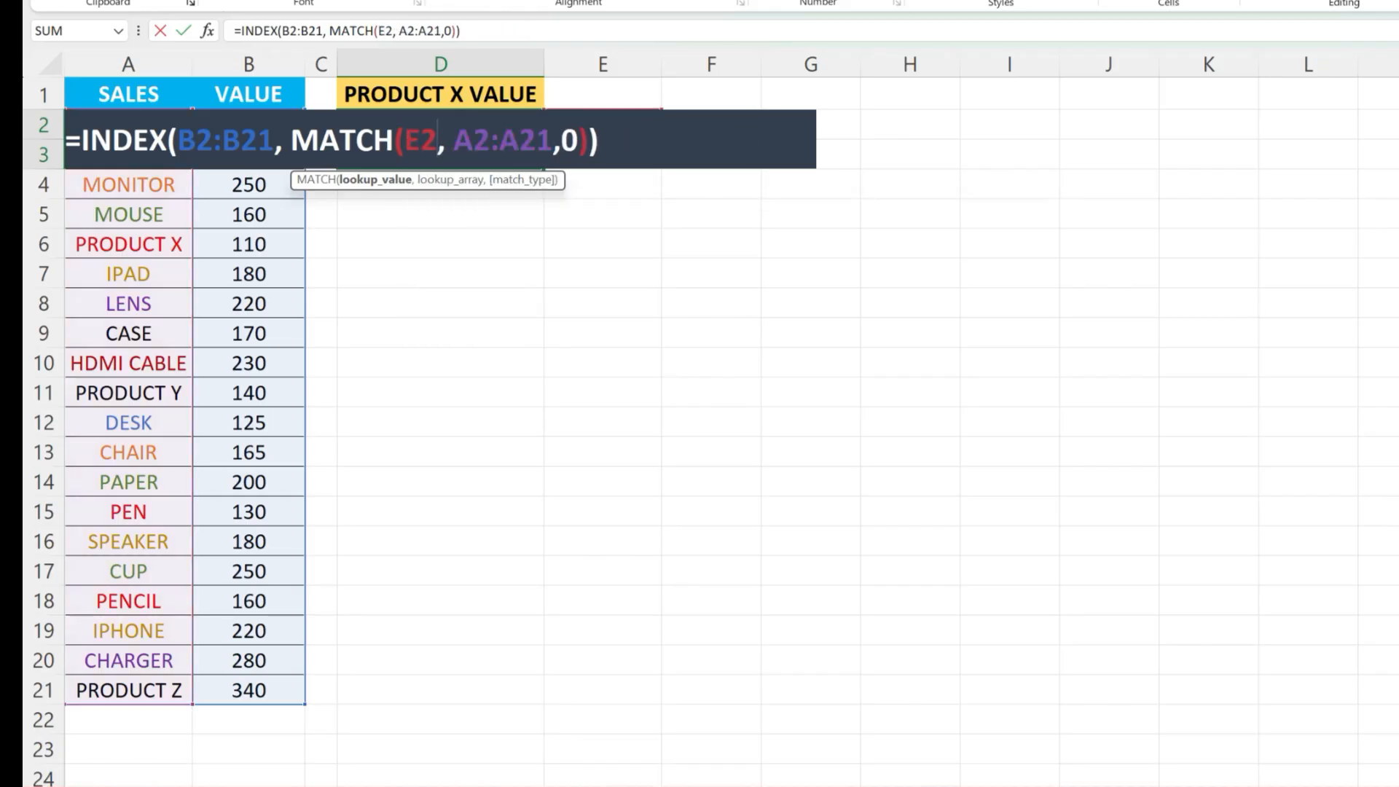
key("Return")
left_click(603, 214)
Link cell E2 to the PRODUCT Y name with =A11 and check the matching entry in the sales table
left_click(602, 125)
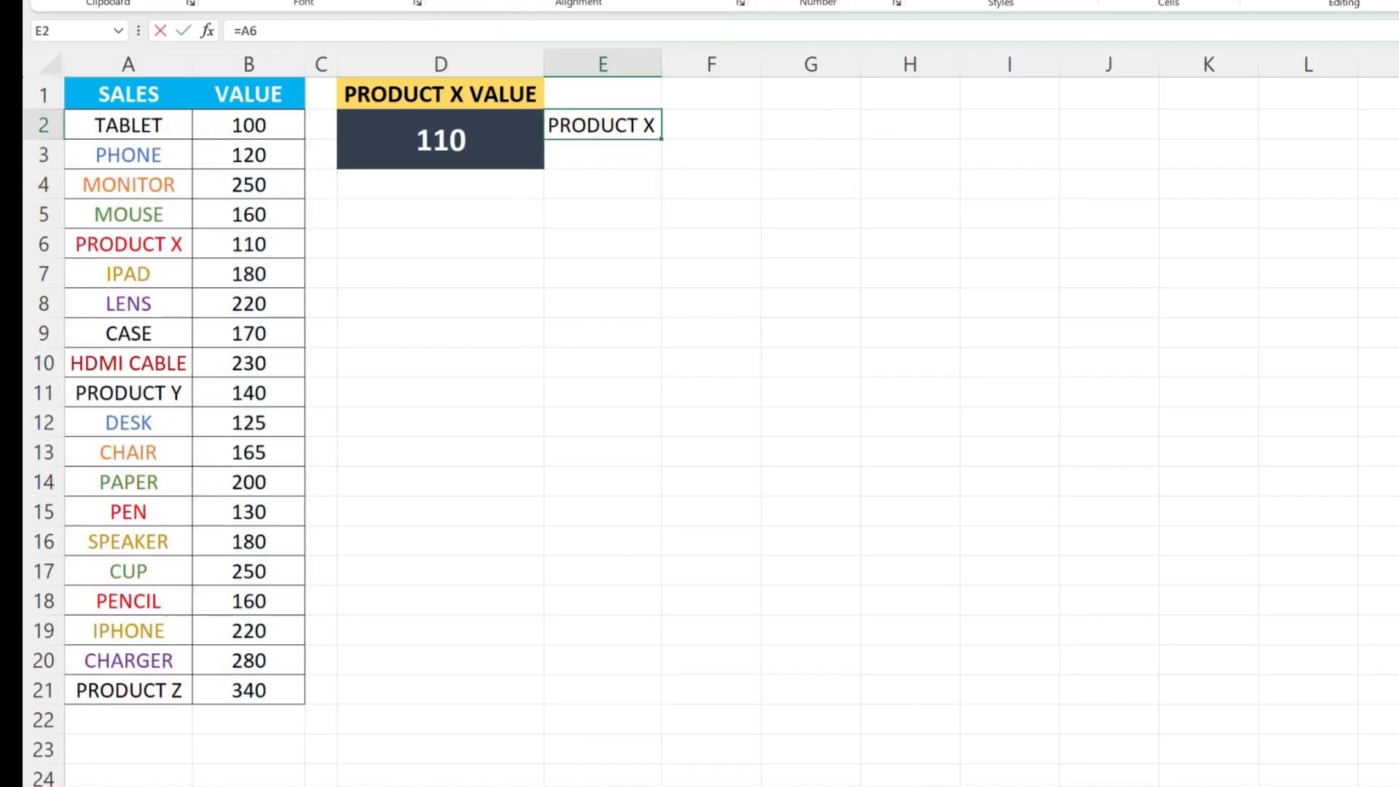
type("=")
left_click(128, 393)
key("Return")
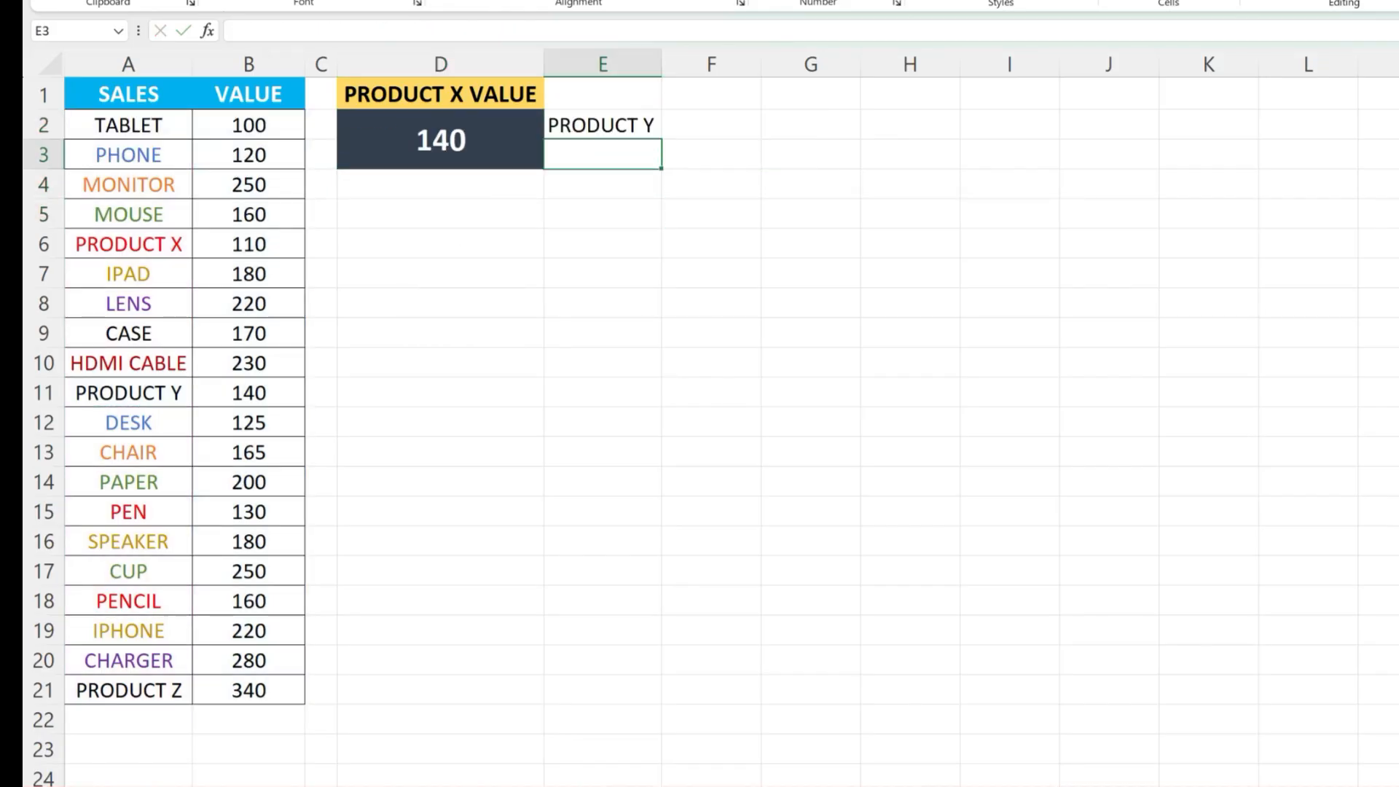
left_click(128, 393)
left_click(249, 393)
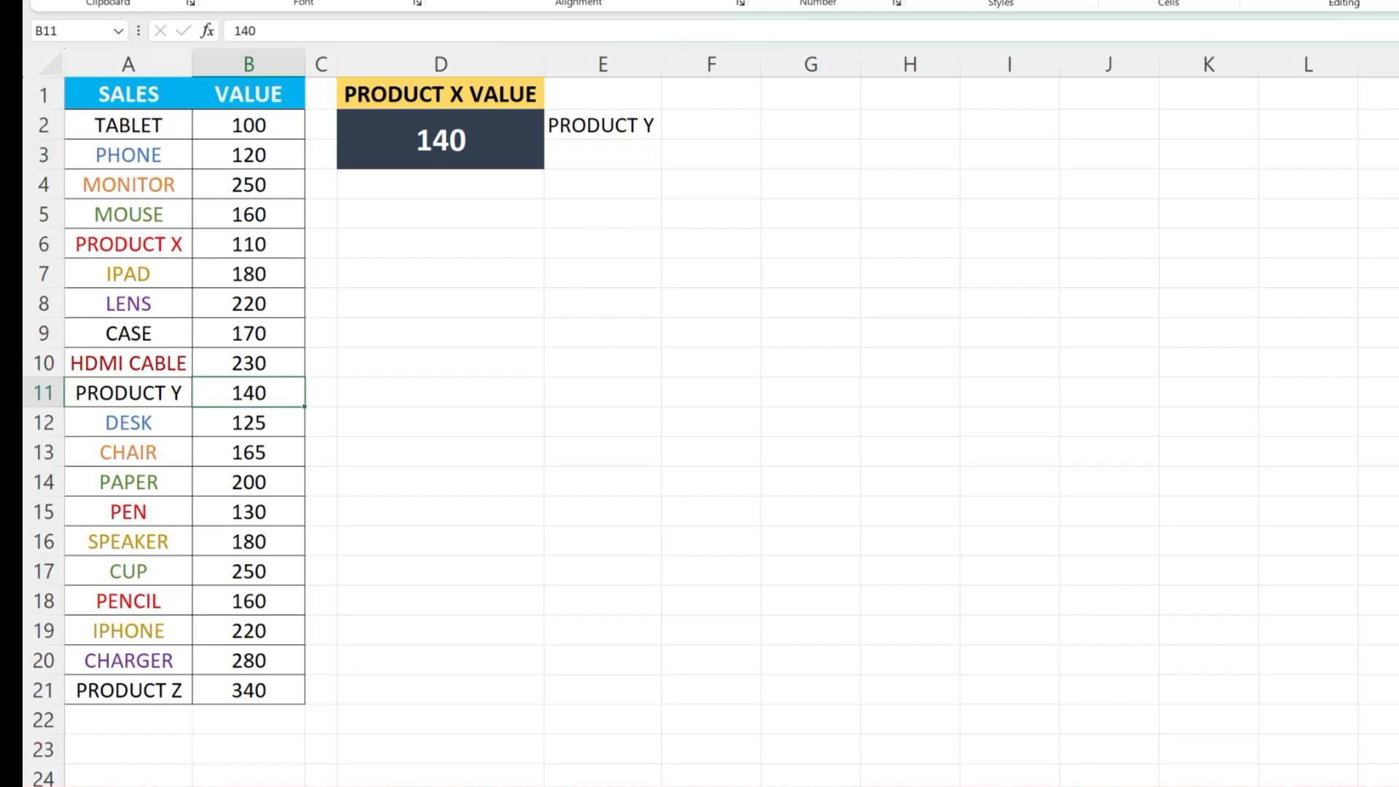
Link cell E2 to the MONITOR product name with the formula =A4
left_click(603, 125)
double_click(476, 140)
left_click(602, 303)
left_click(602, 126)
type("=")
left_click(128, 185)
key("Return")
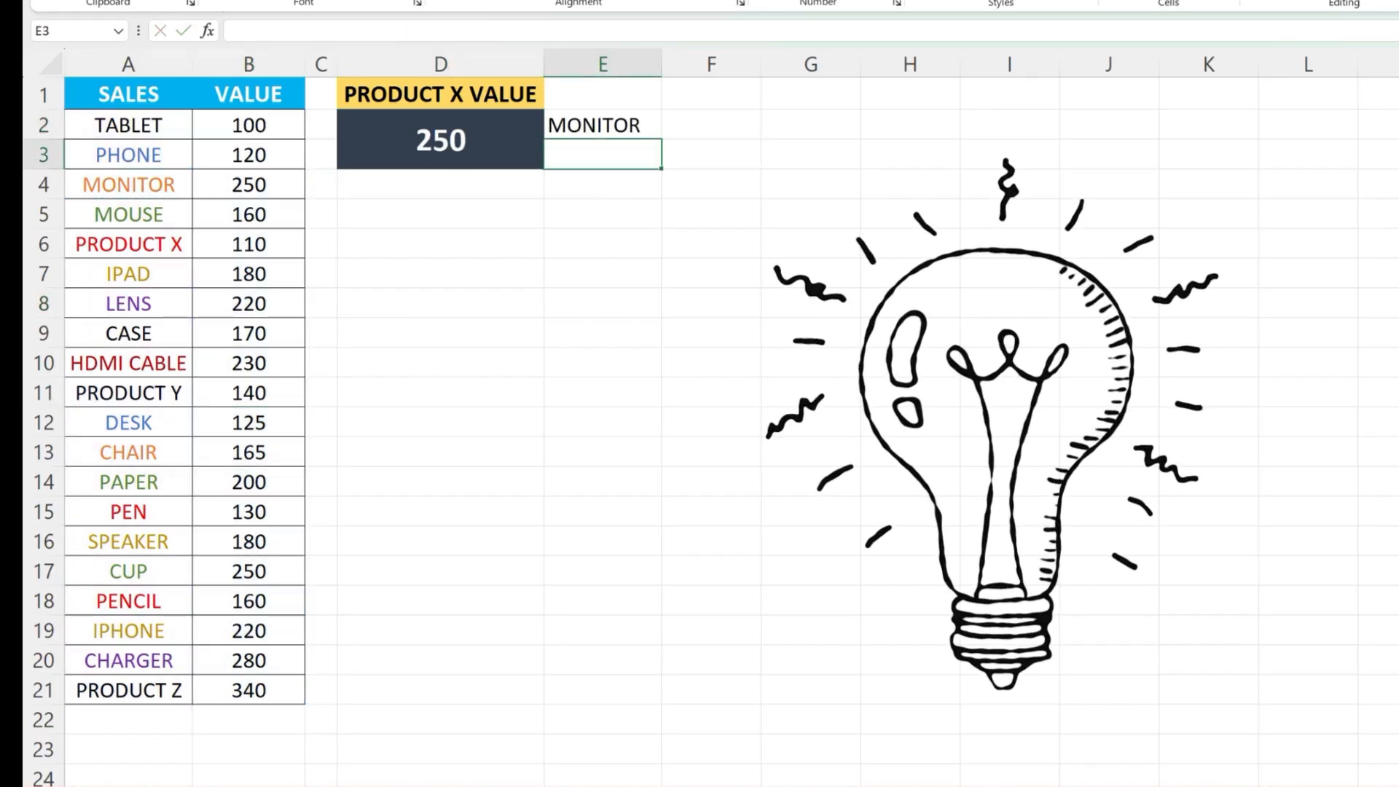
left_click(440, 244)
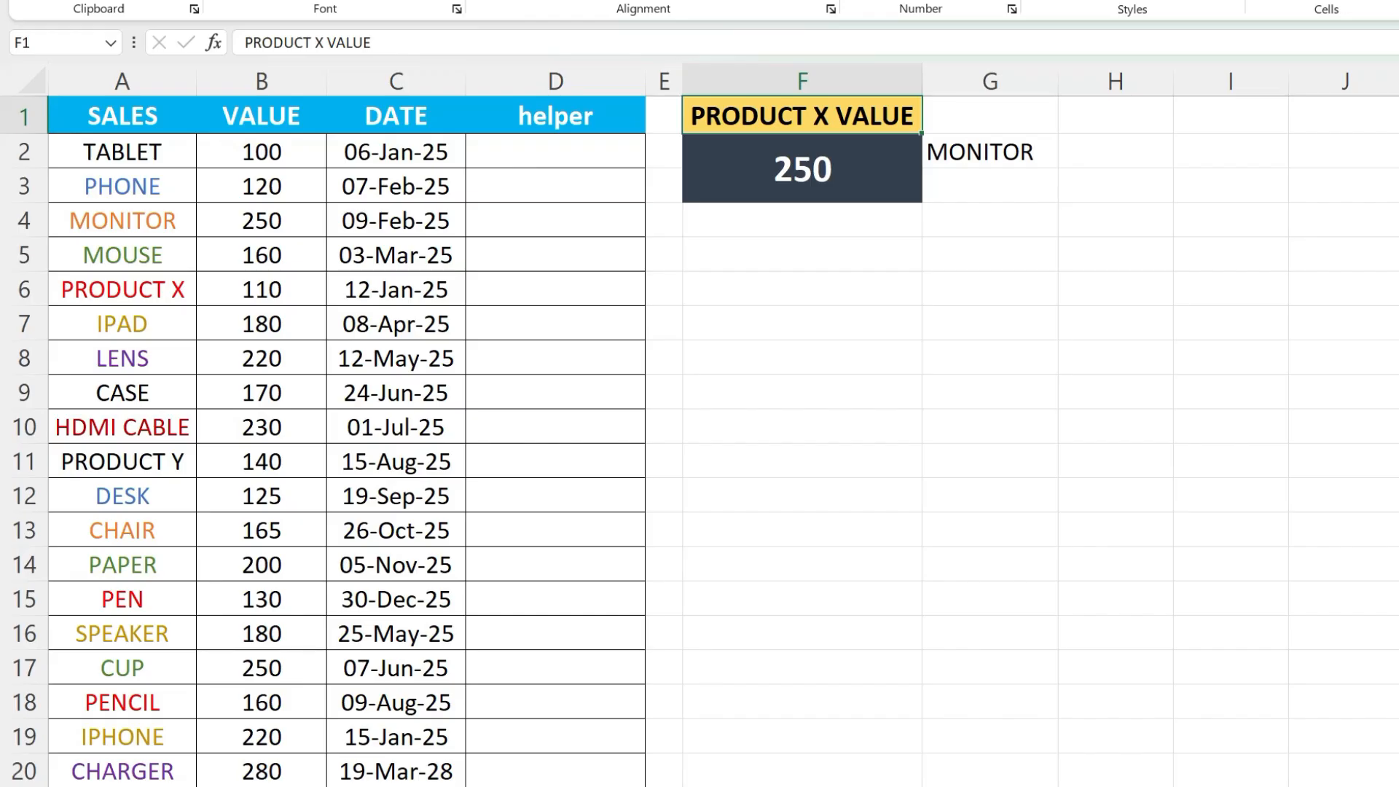
Enter =A2 & "-" & MONTH(C2) in D2 of the helper column to join product name and month number
left_click(555, 116)
left_click(122, 152)
left_click(395, 151)
left_click_drag(555, 187, 555, 152)
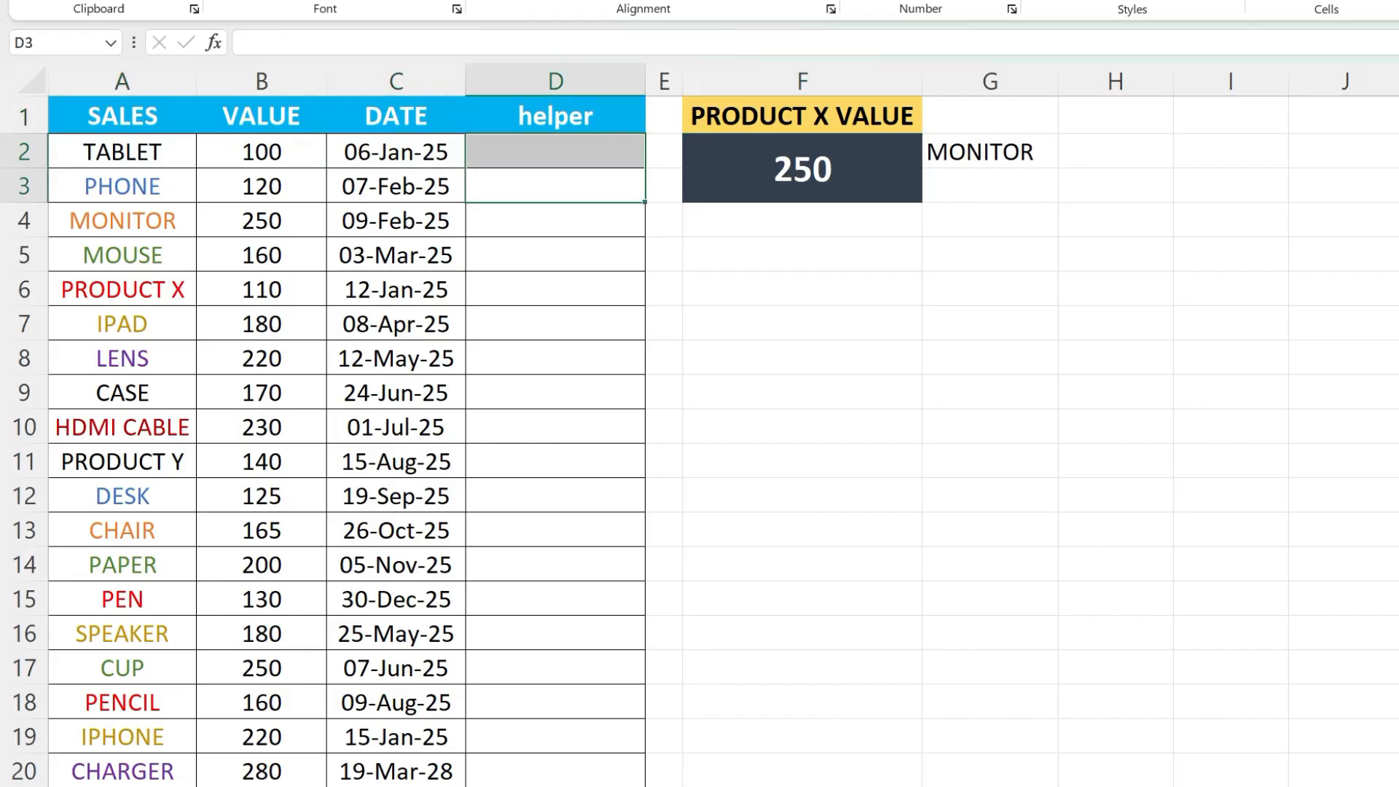
type("=A2")
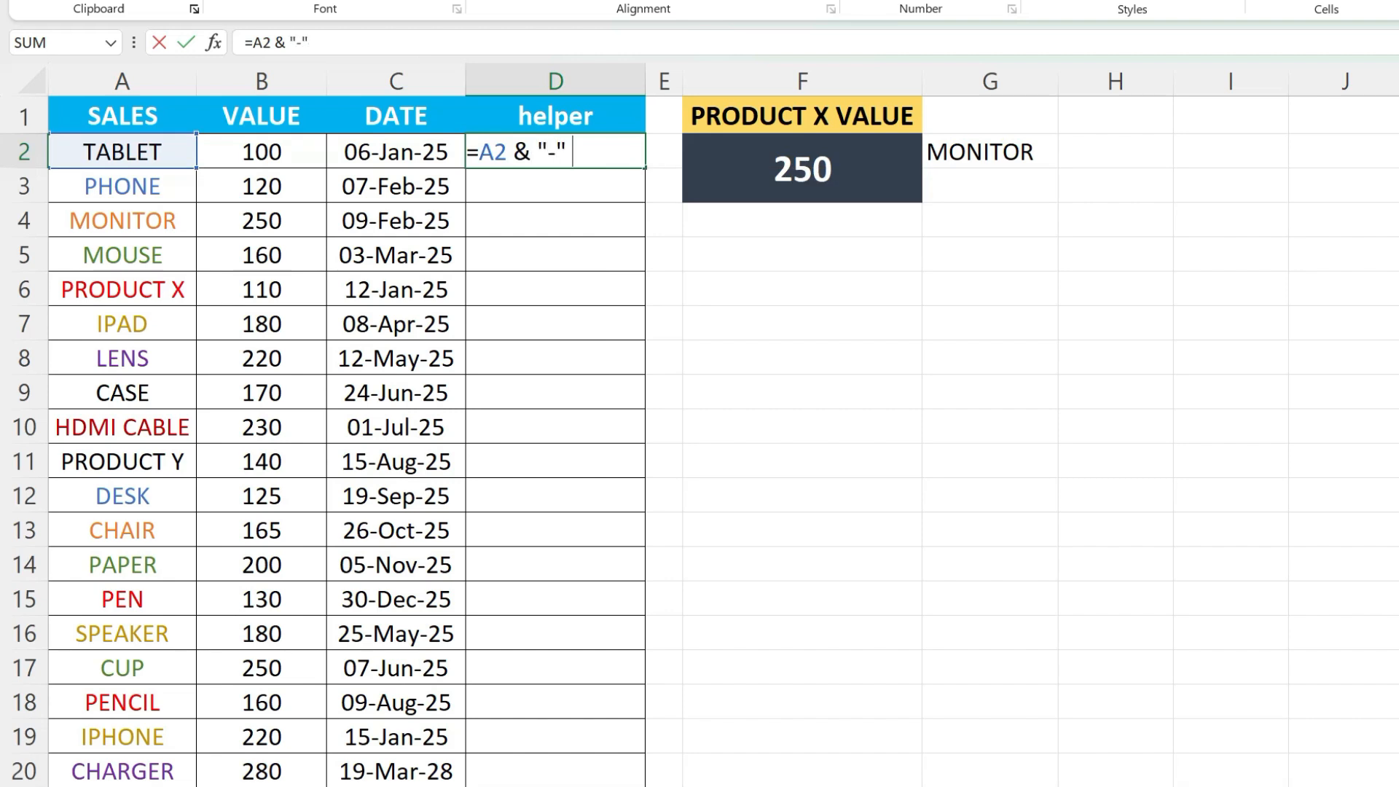
type("& \"-\" & MON")
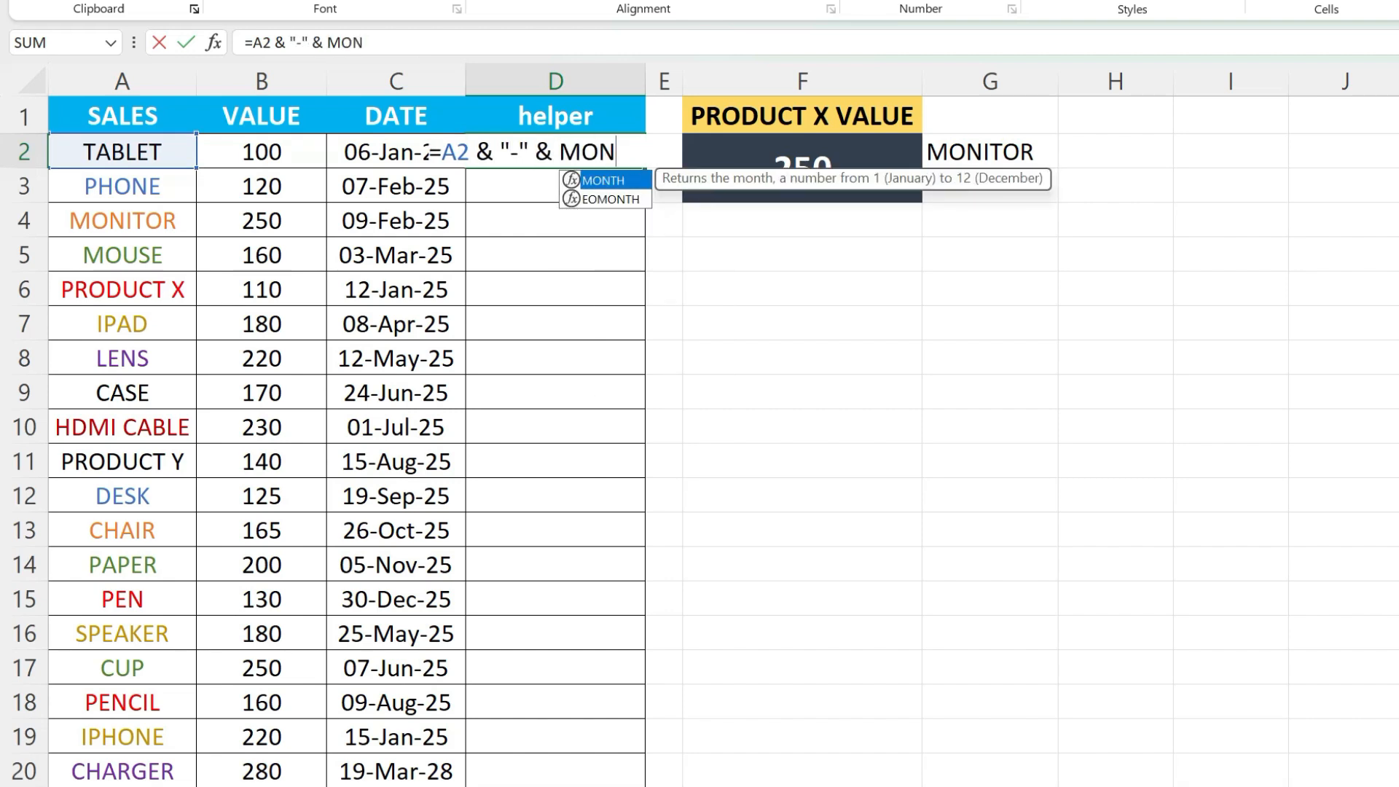
type("TH(C")
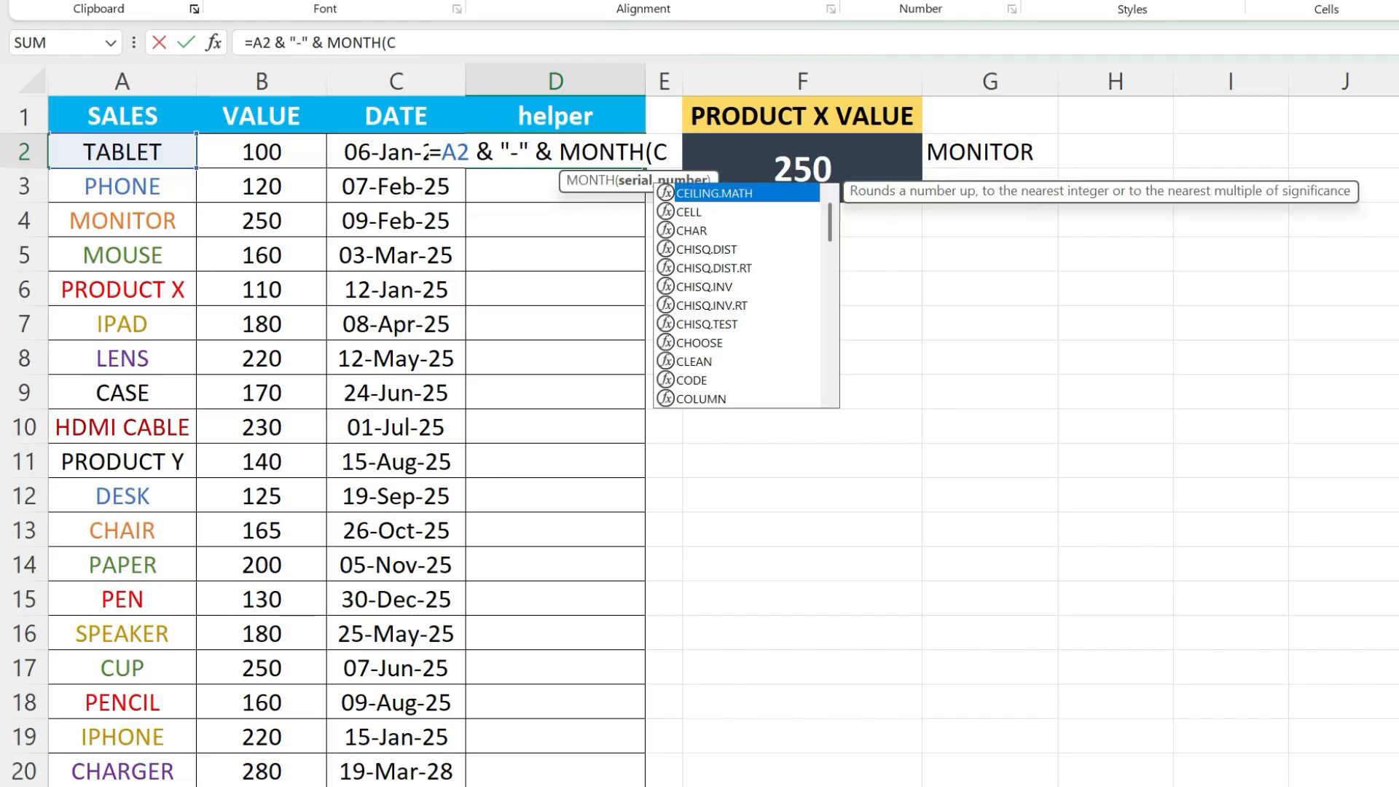
type("2)")
key("Return")
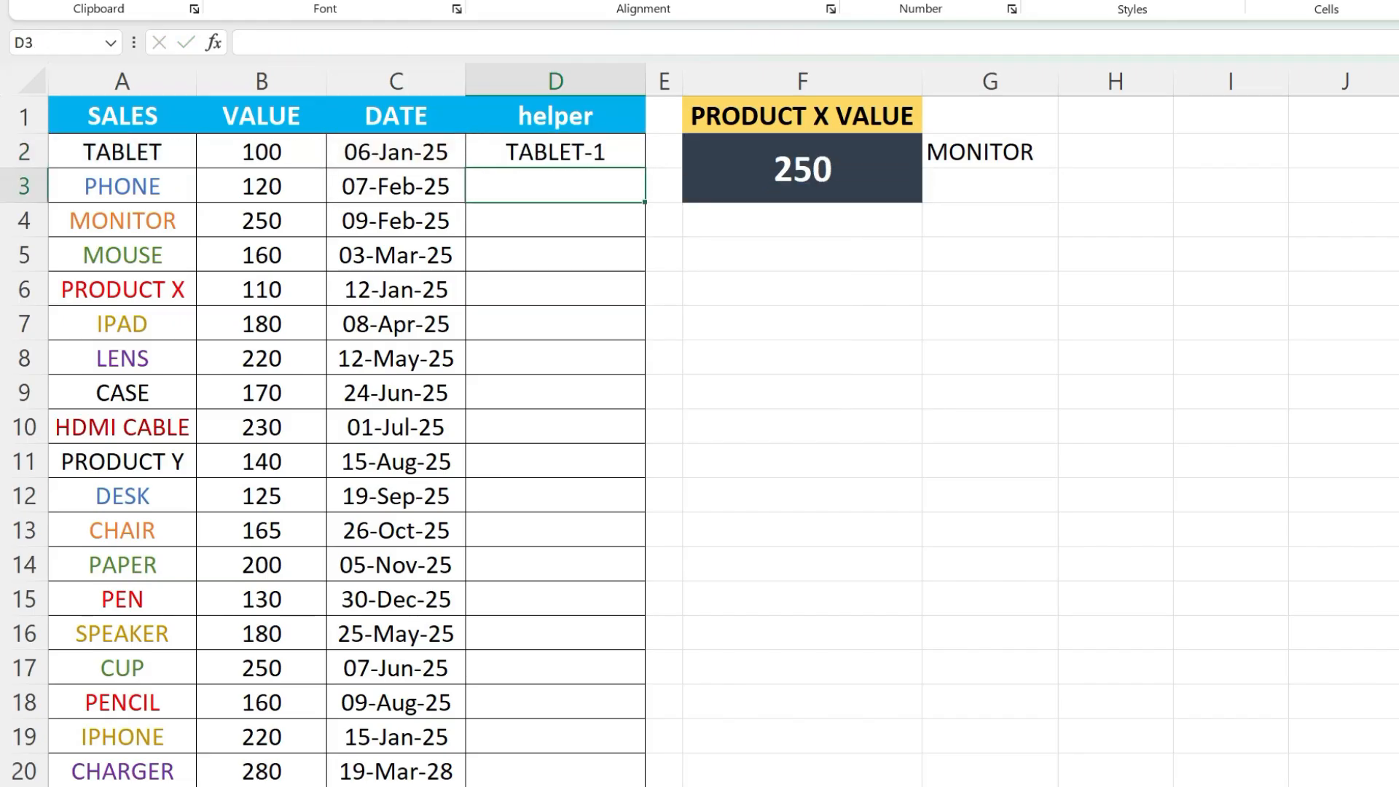
Fill the D2 helper formula down the column to the last product row
left_click(555, 152)
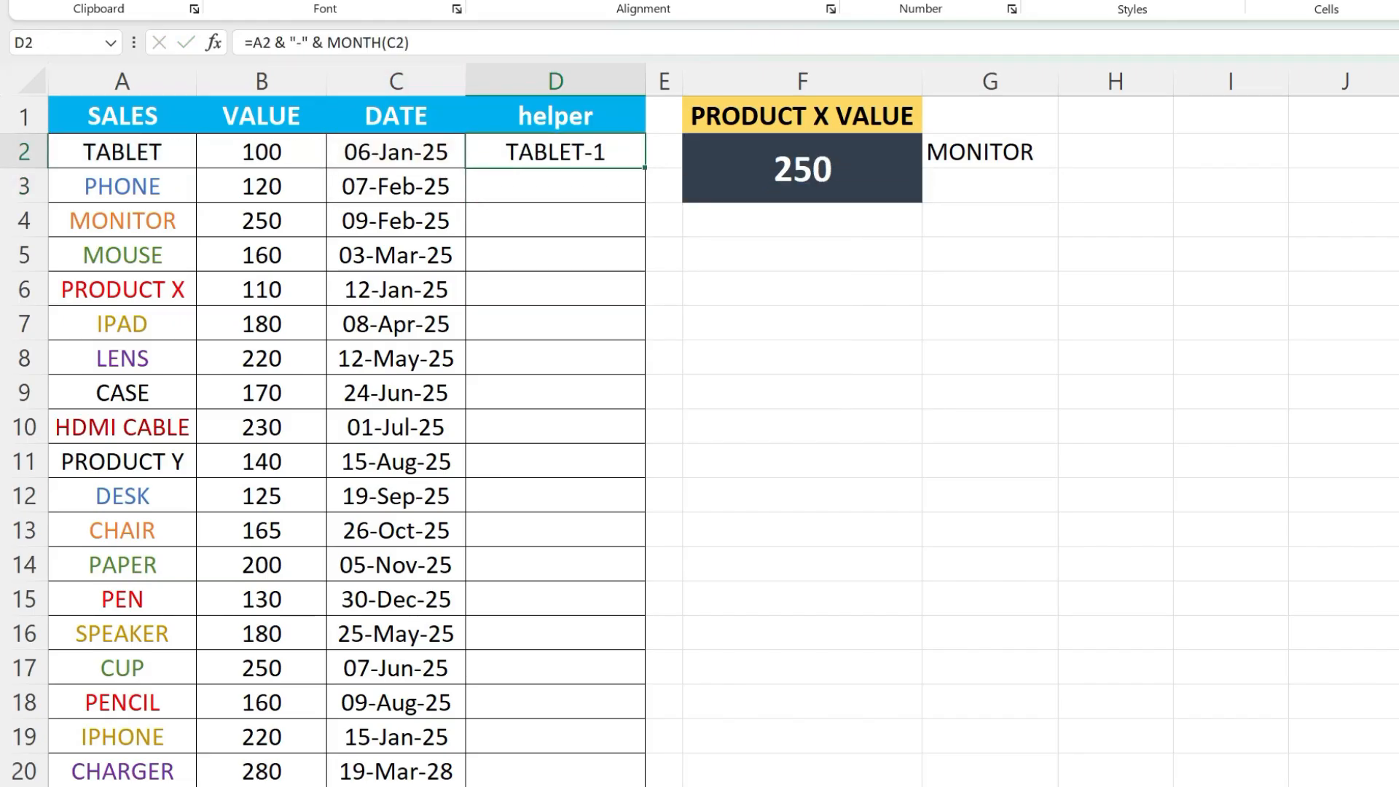
double_click(645, 167)
left_click(555, 289)
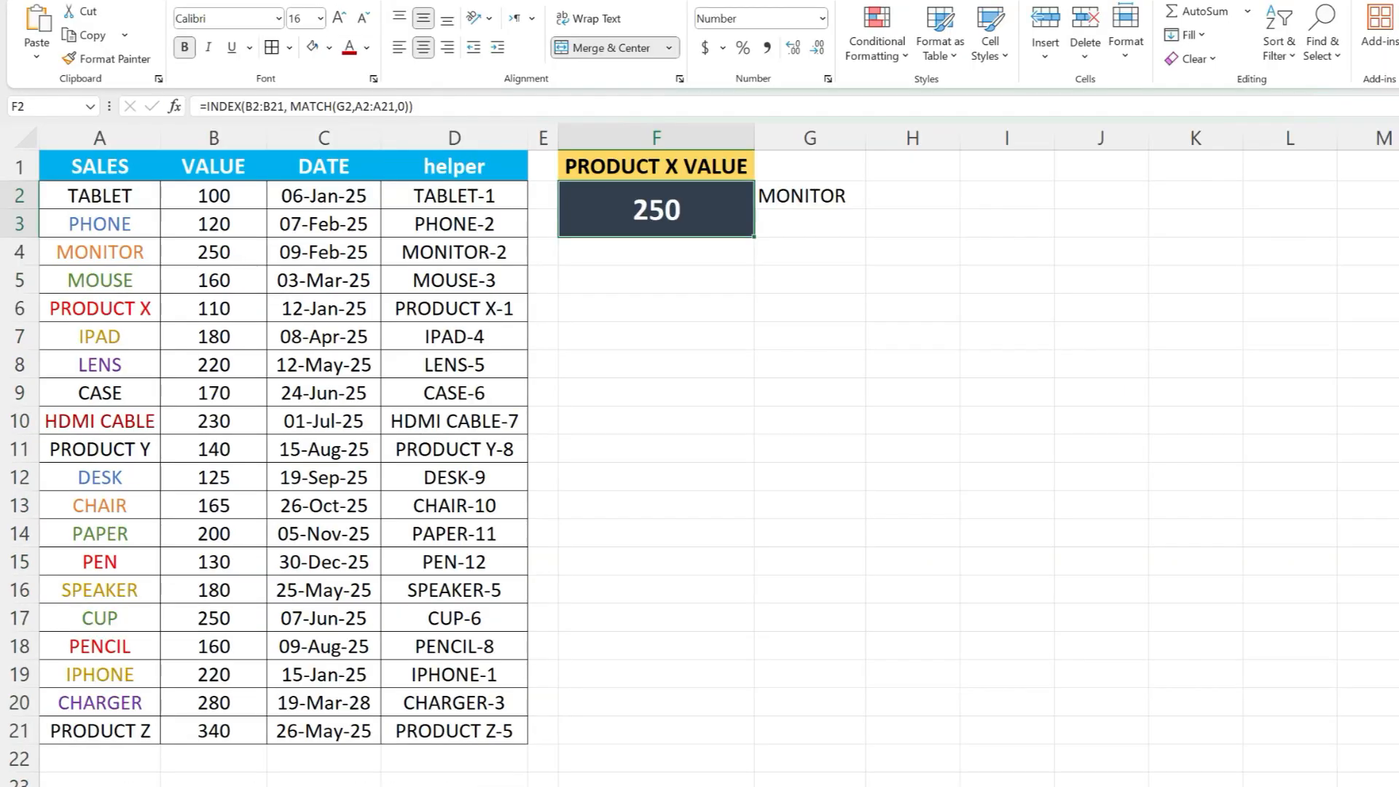
Replace the G2 and A2:A21 arguments of MATCH in F2 with the lookup value "PRODUCT X-1"
key("F2")
key("shift+Right")
key("shift+Right")
key("shift+Right")
key("shift+Right")
key("shift+Right")
key("shift+Right")
key("shift+Right")
key("shift+Right")
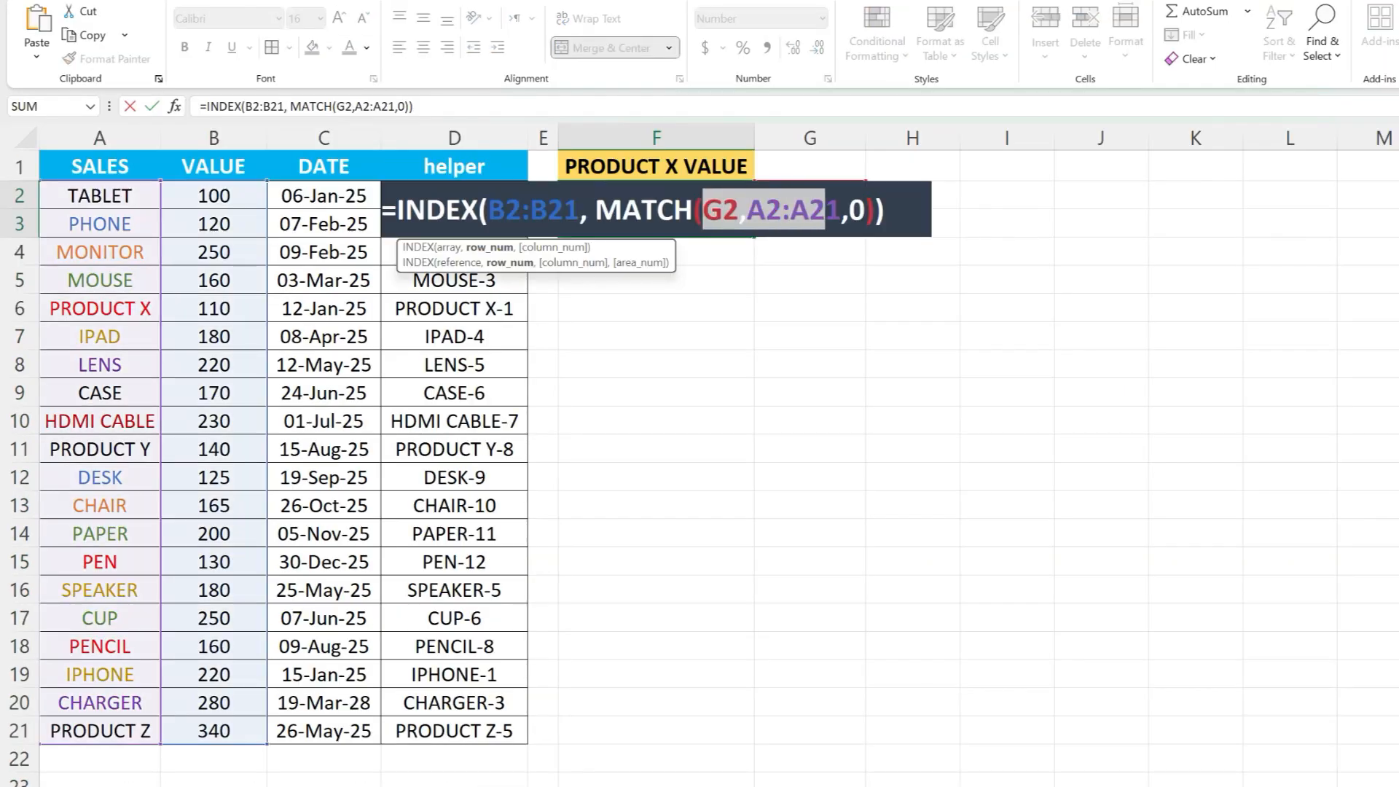
type("\"PRODUCT")
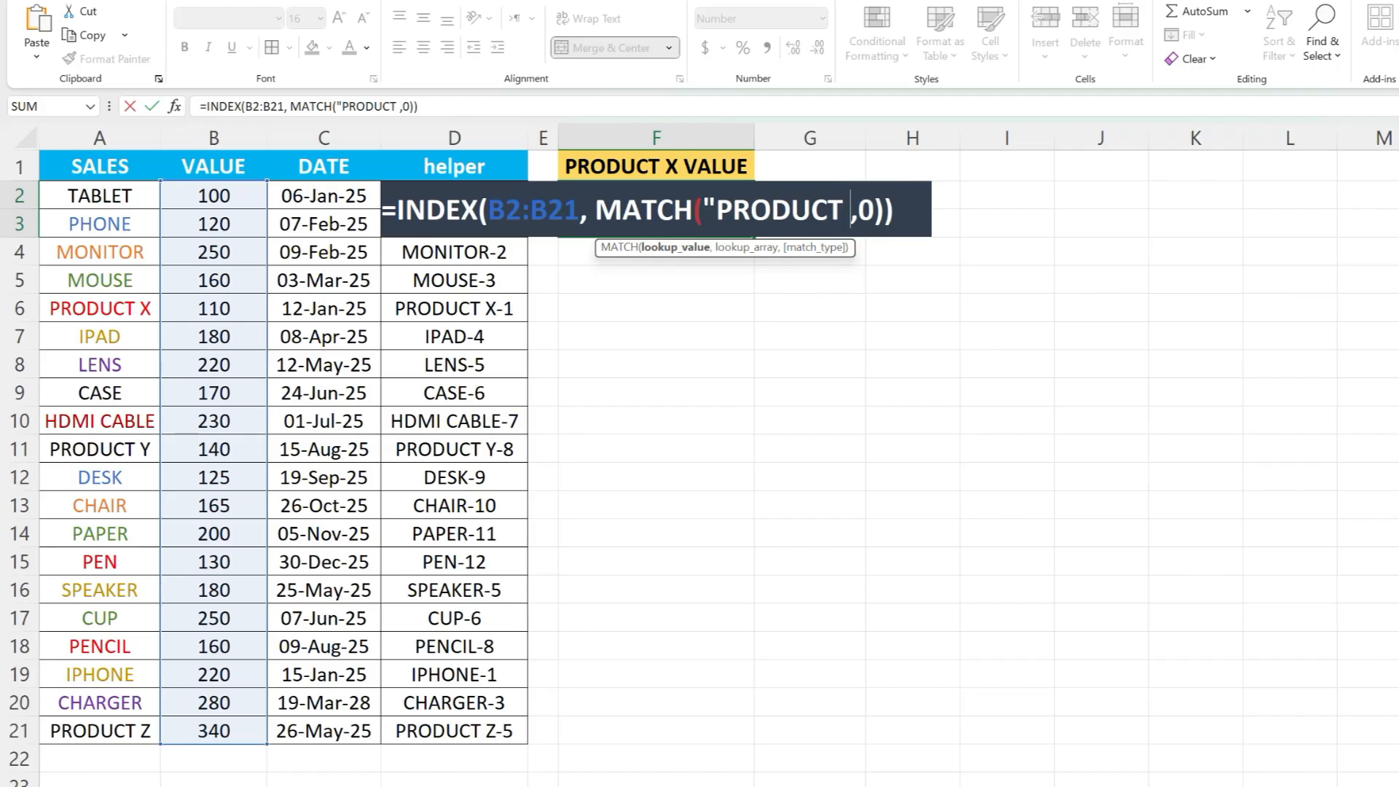
type(" X-1")
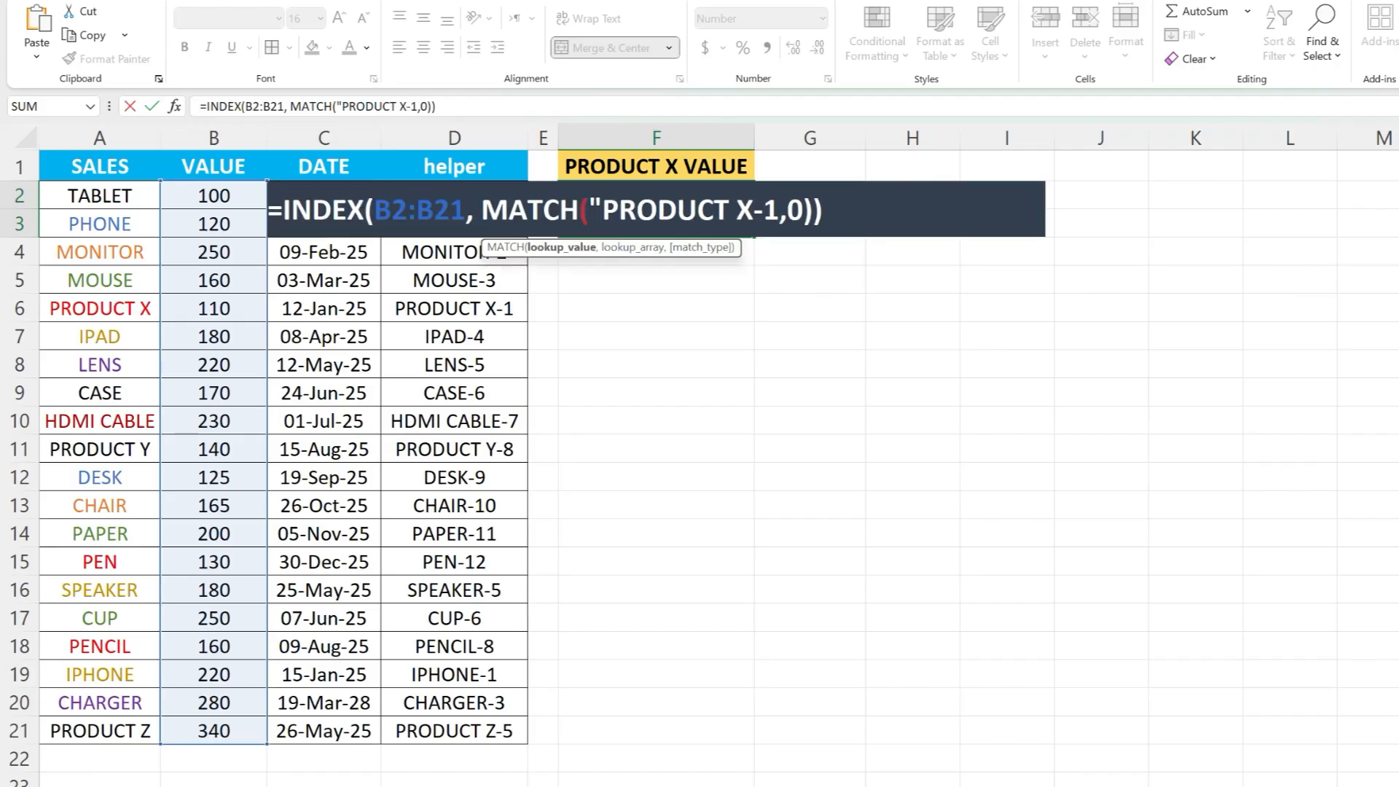
type("\" ,")
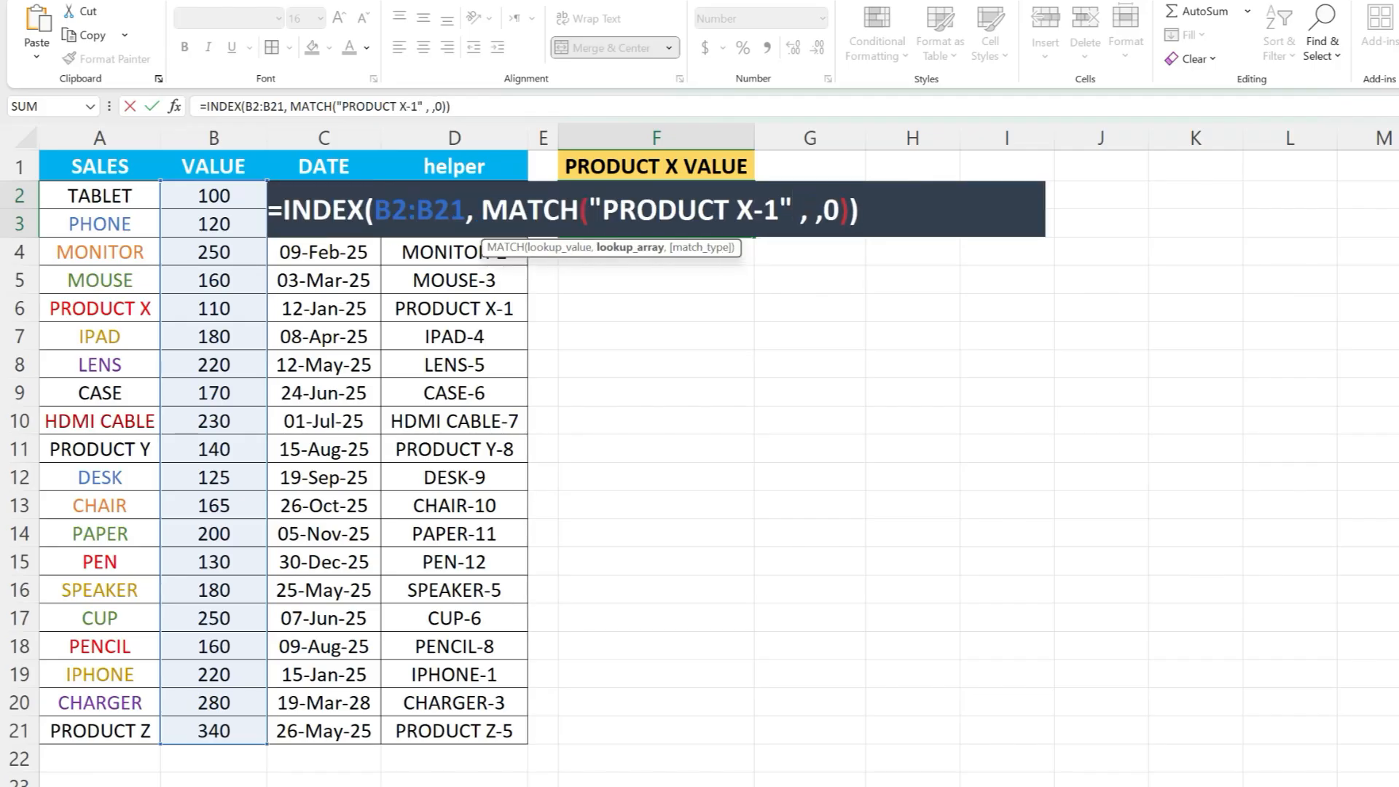
Set the lookup array of F2's MATCH to the helper range D2:D21 and commit the formula
left_click_drag(454, 731, 524, 181)
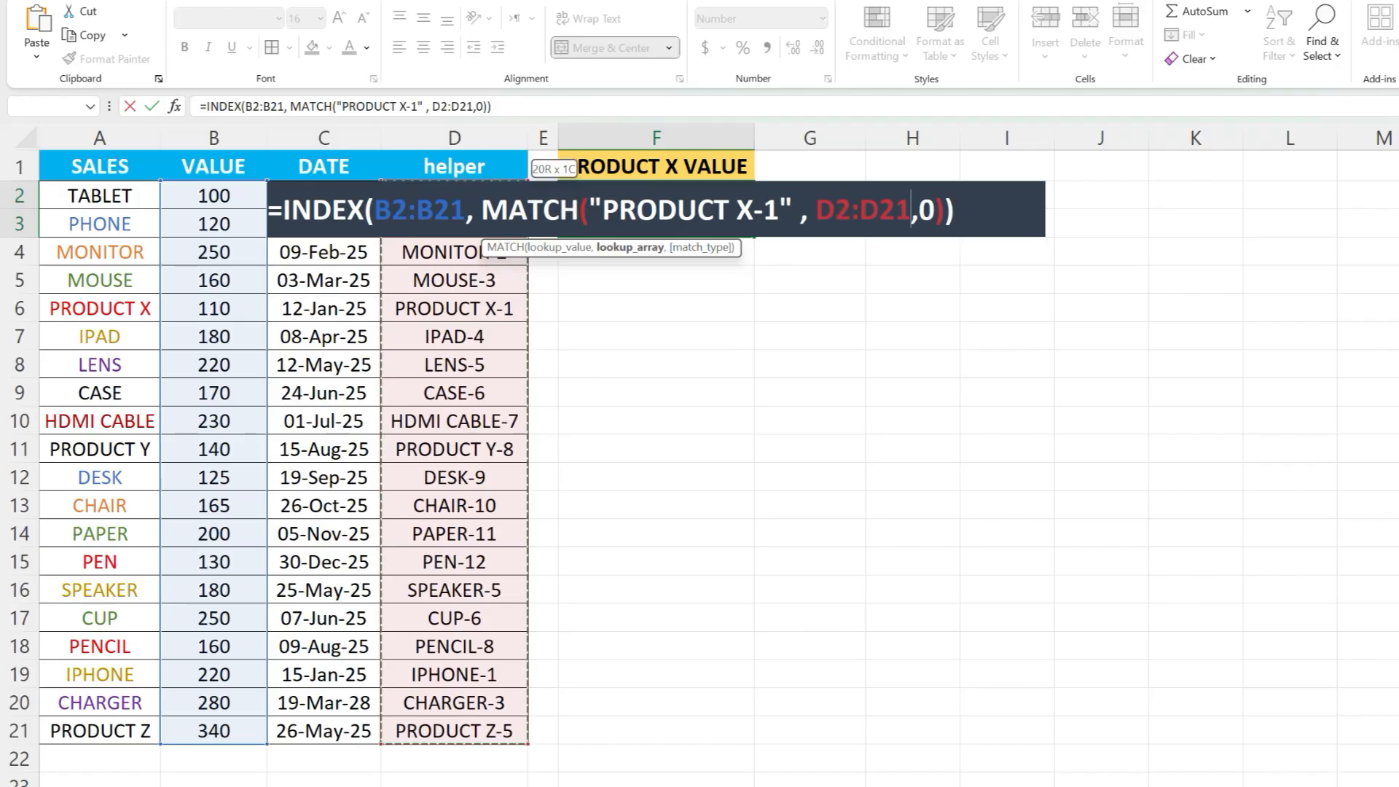
key("Return")
left_click(656, 210)
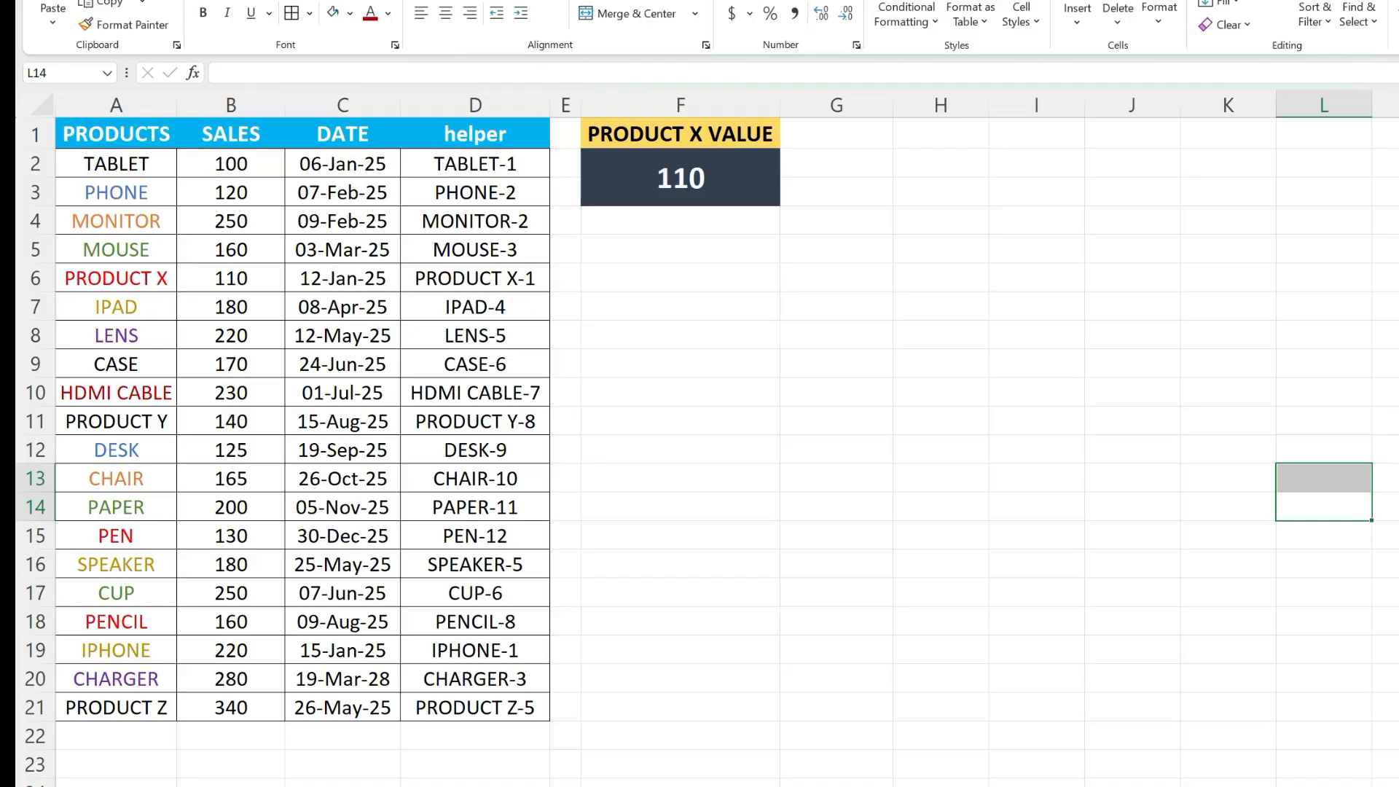
Replace the B2:B21 array in F2's INDEX formula with the named range SALES
left_click(714, 177)
double_click(714, 178)
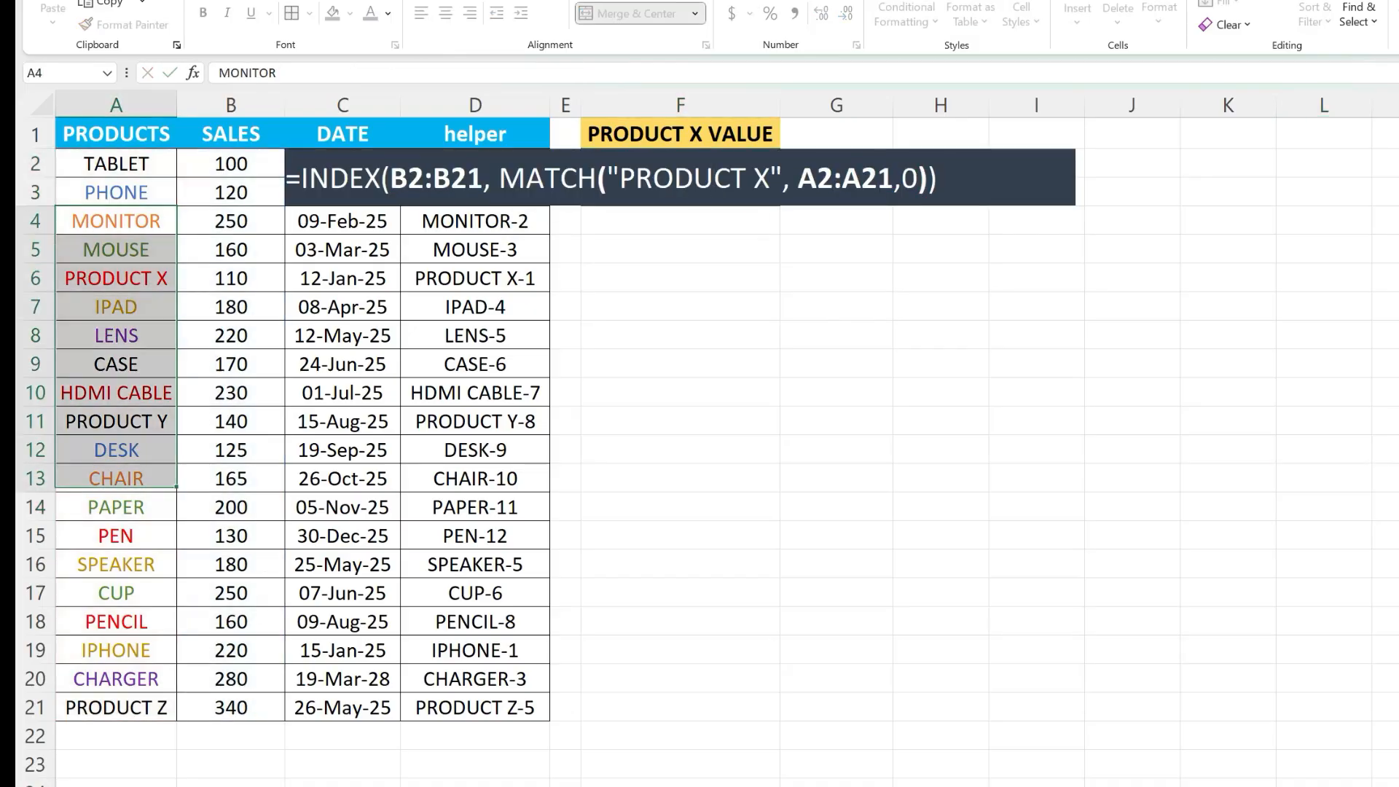
key("Return")
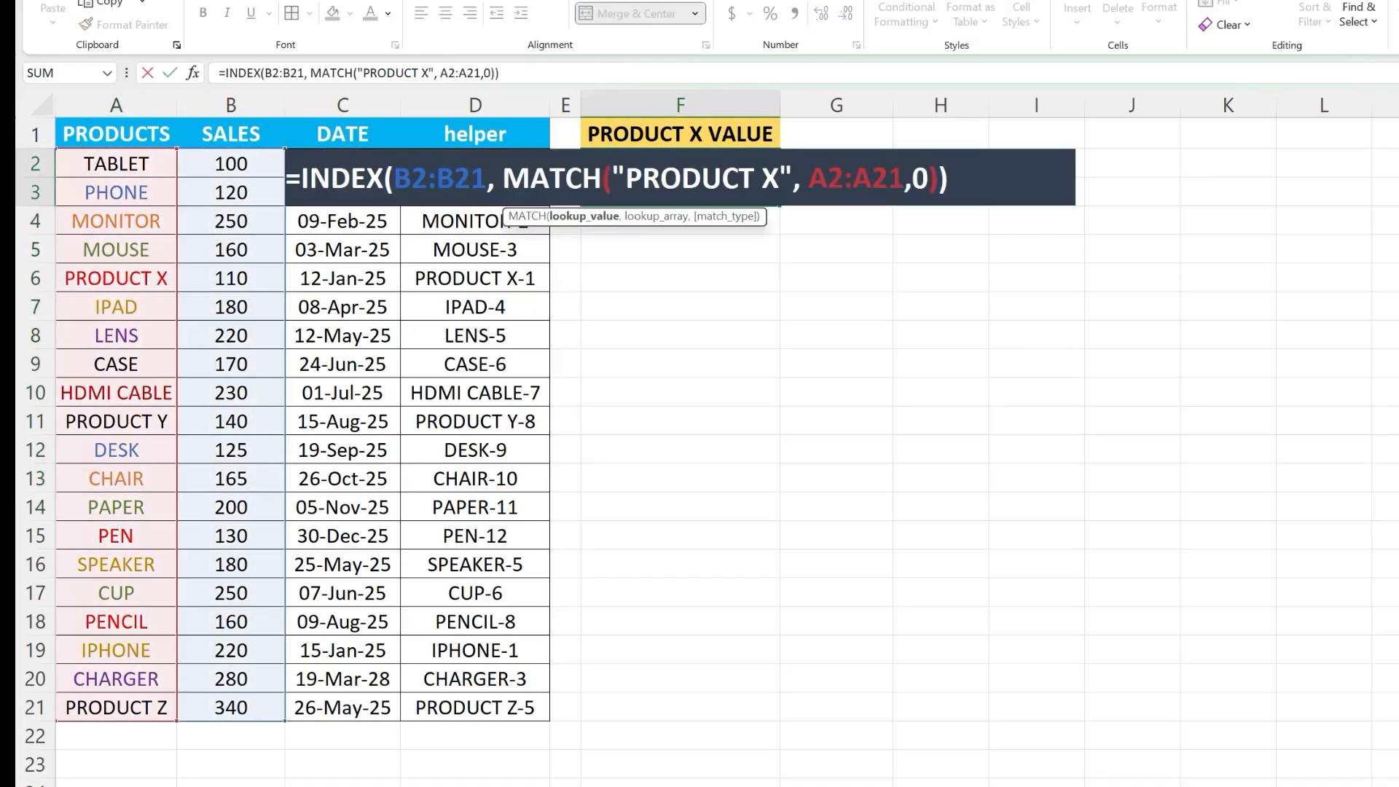
left_click_drag(808, 178, 904, 178)
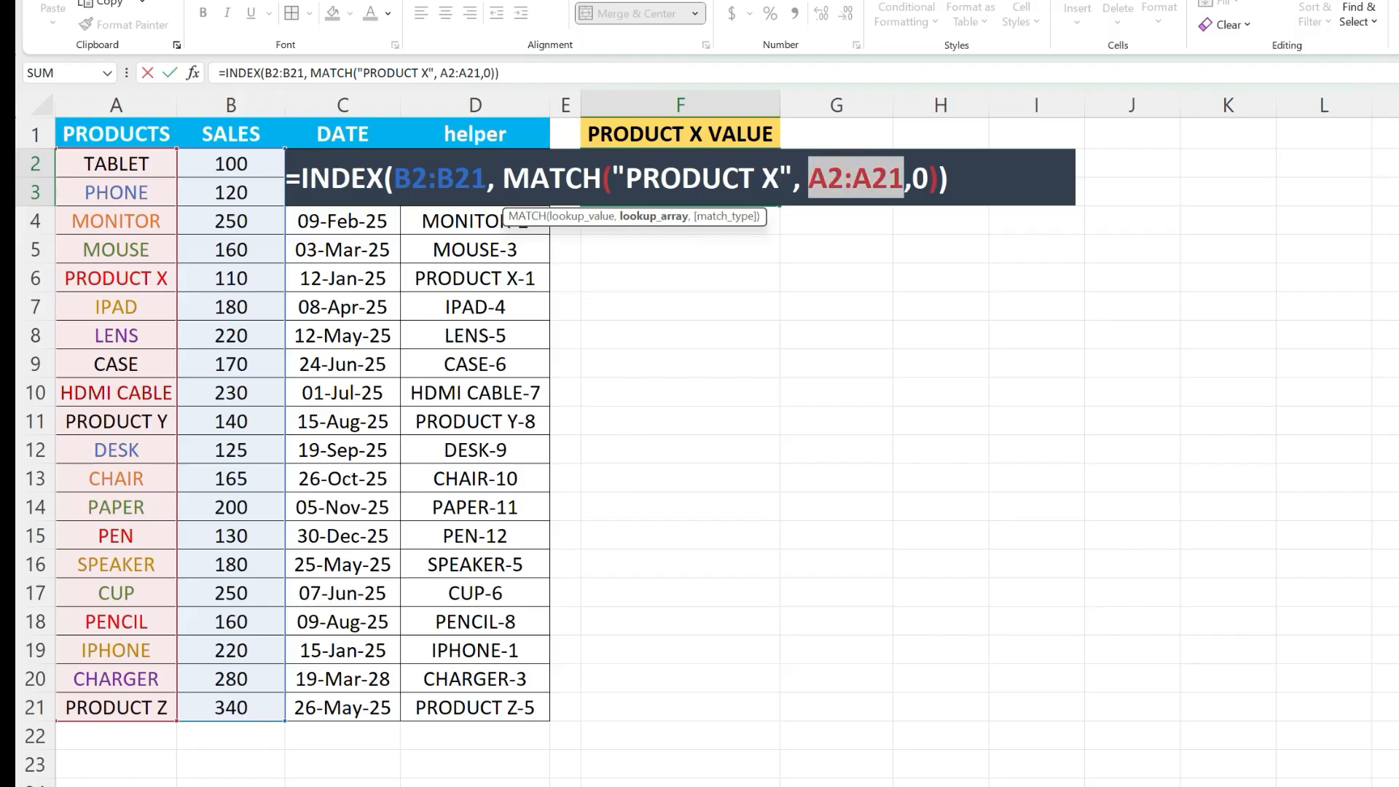
left_click(661, 178)
left_click_drag(487, 178, 428, 178)
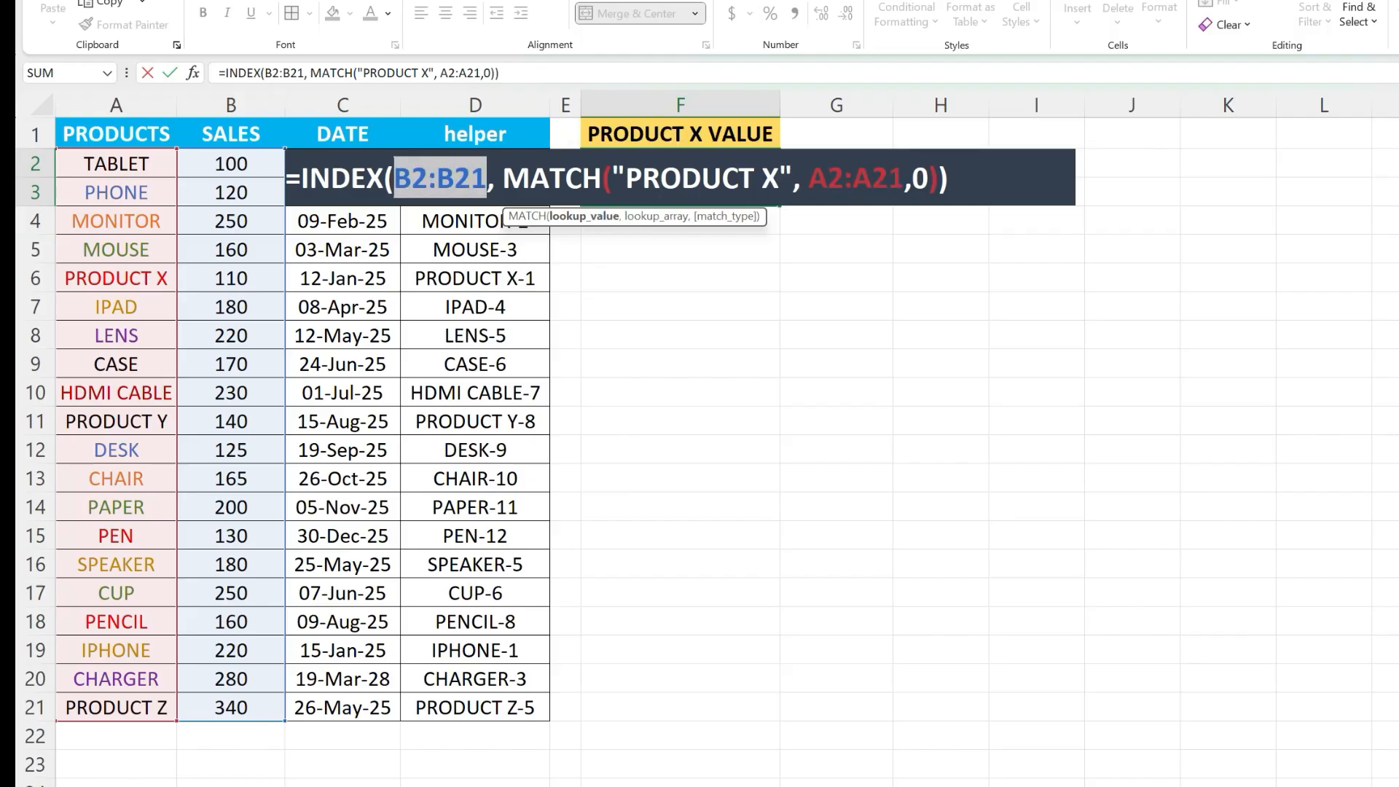
type("SALES")
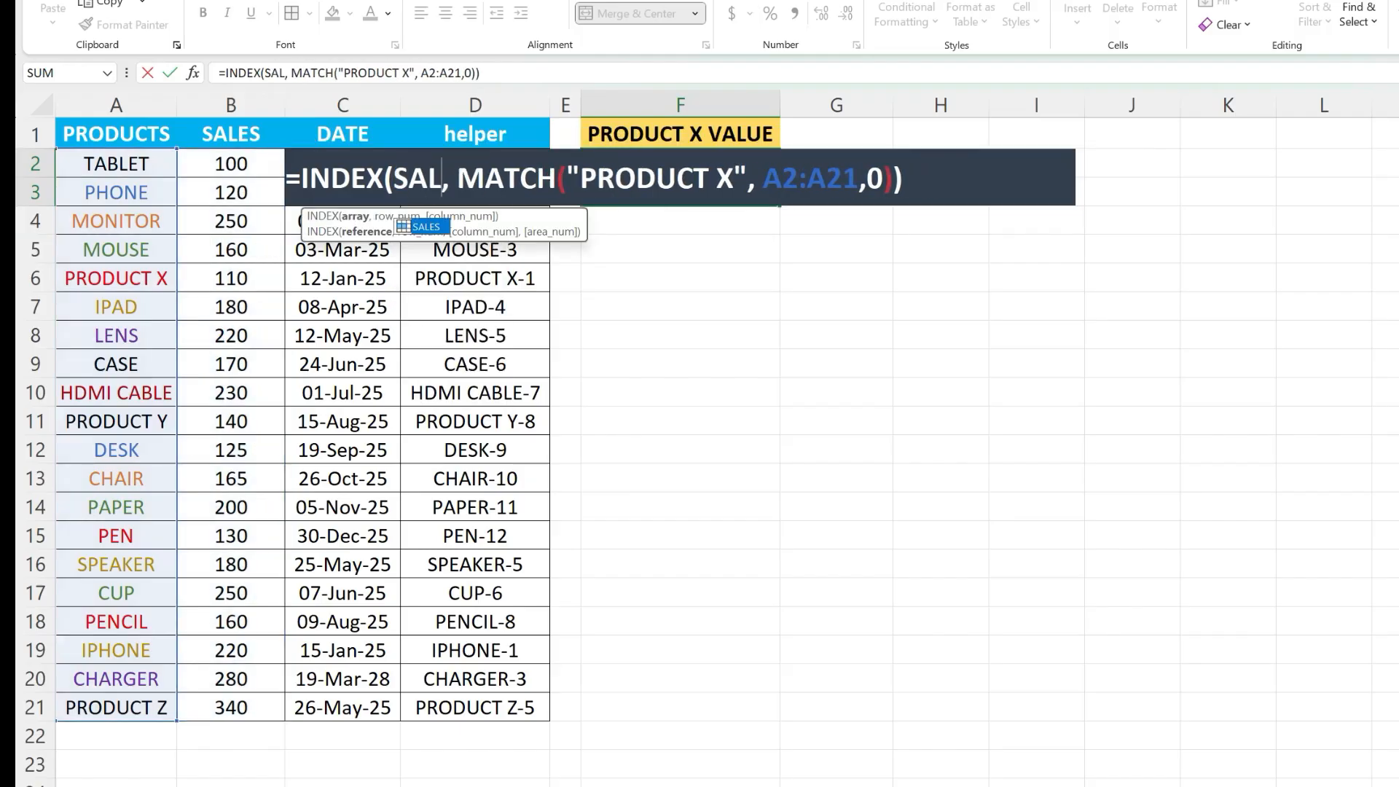
Replace the A2:A21 lookup array in F2's MATCH with the named range PRODUCTS and commit the formula
left_click_drag(887, 177, 793, 177)
type("PRODUCTS")
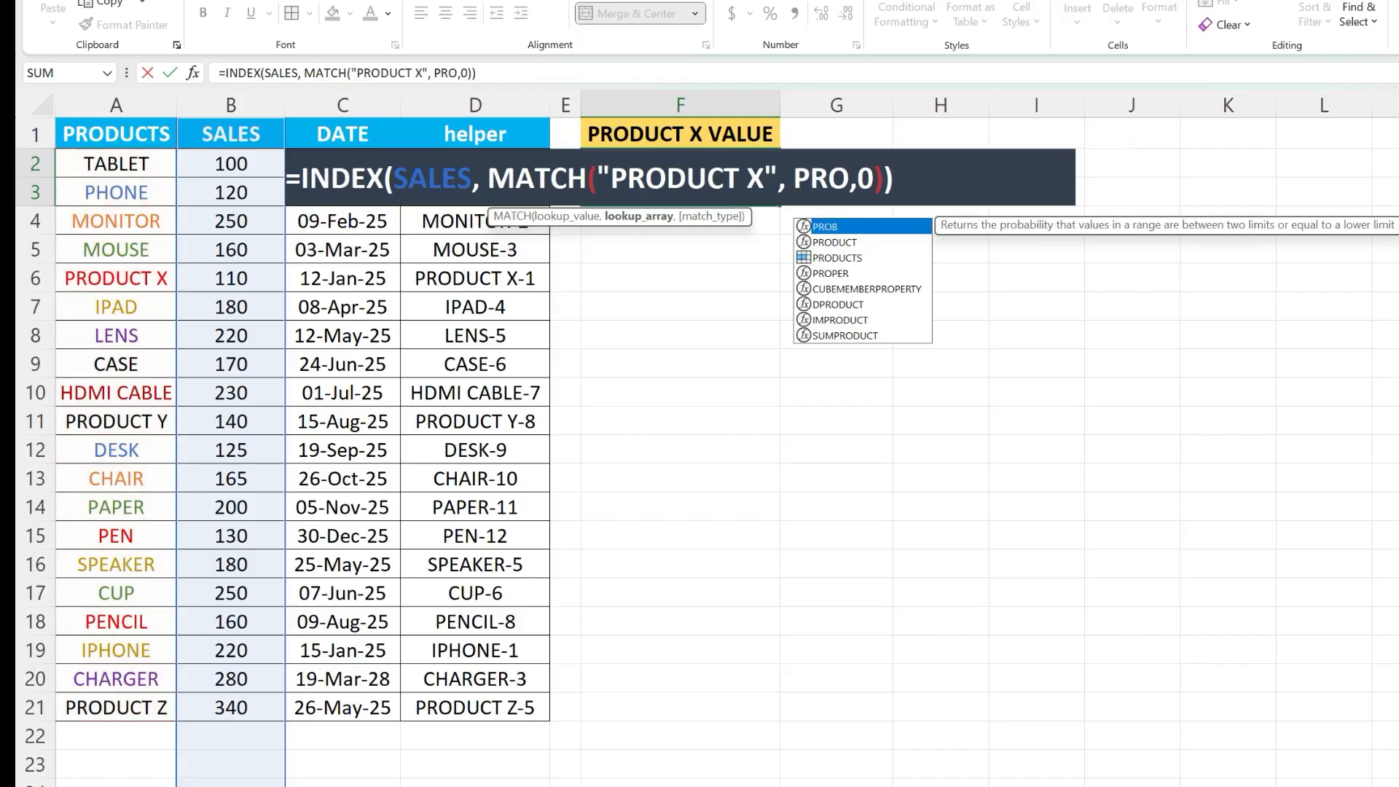
key("Return")
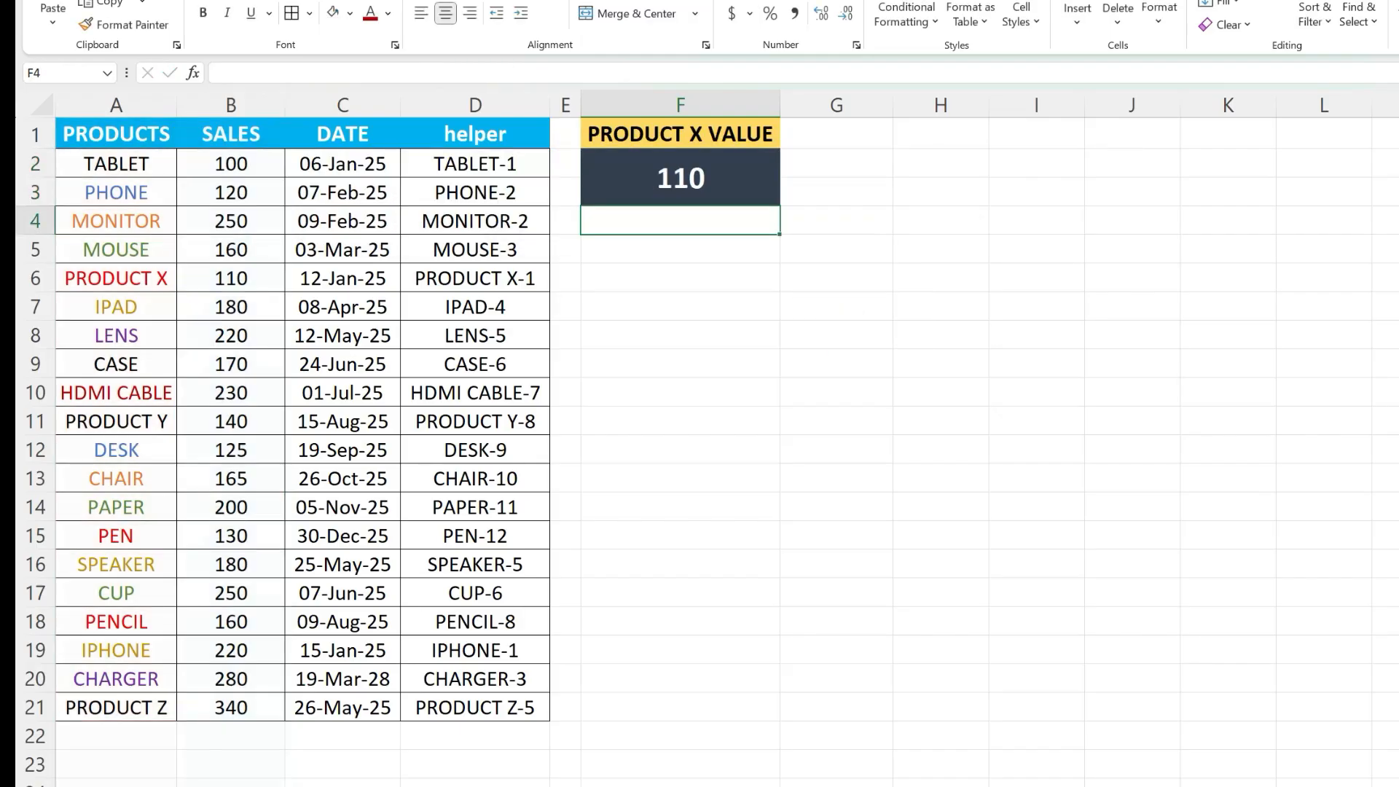
Change the lookup text in F2's MATCH function to "MOUSE"
left_click(681, 178)
double_click(686, 177)
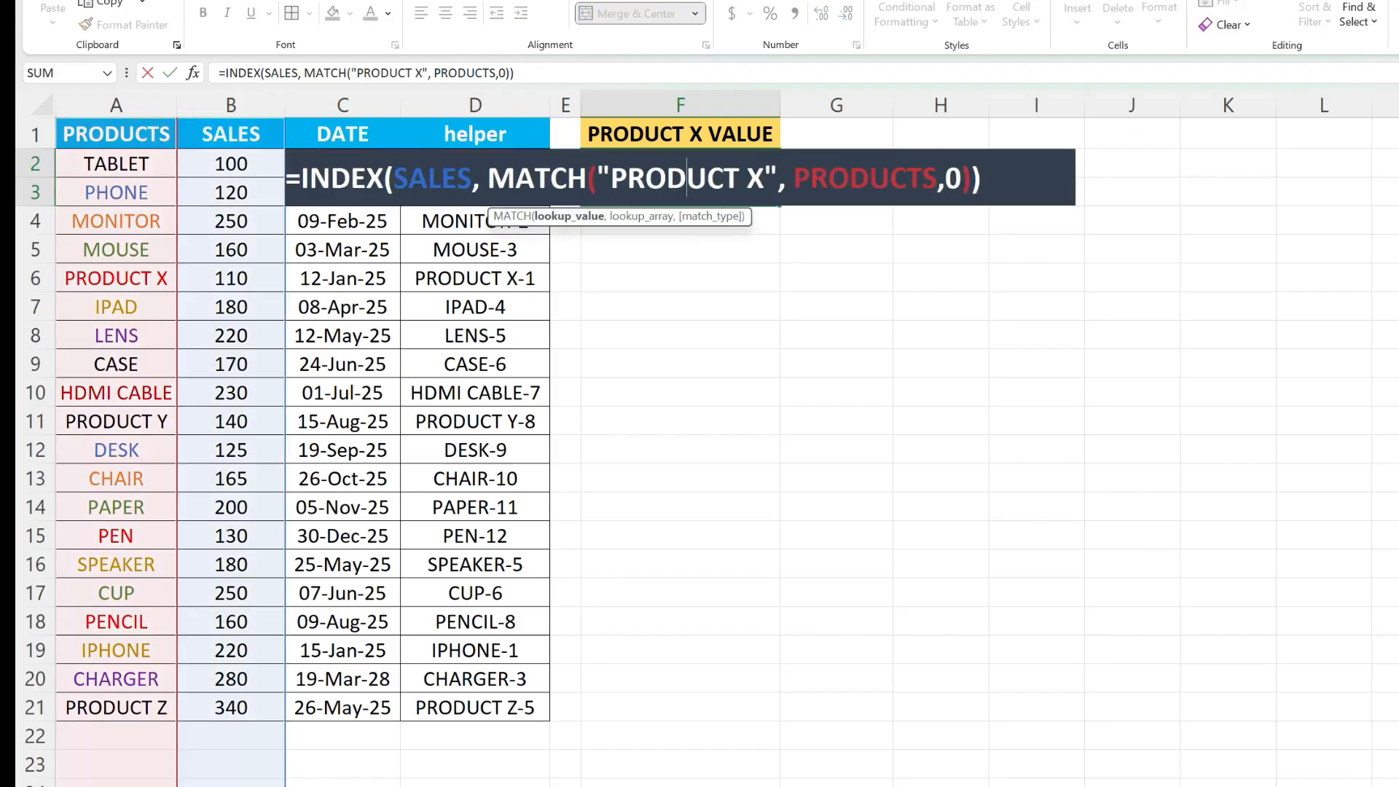
key("shift+Left")
key("shift+Left")
key("shift+Left")
key("shift+Left")
key("shift+Left")
key("shift+Left")
key("shift+Left")
key("shift+Left")
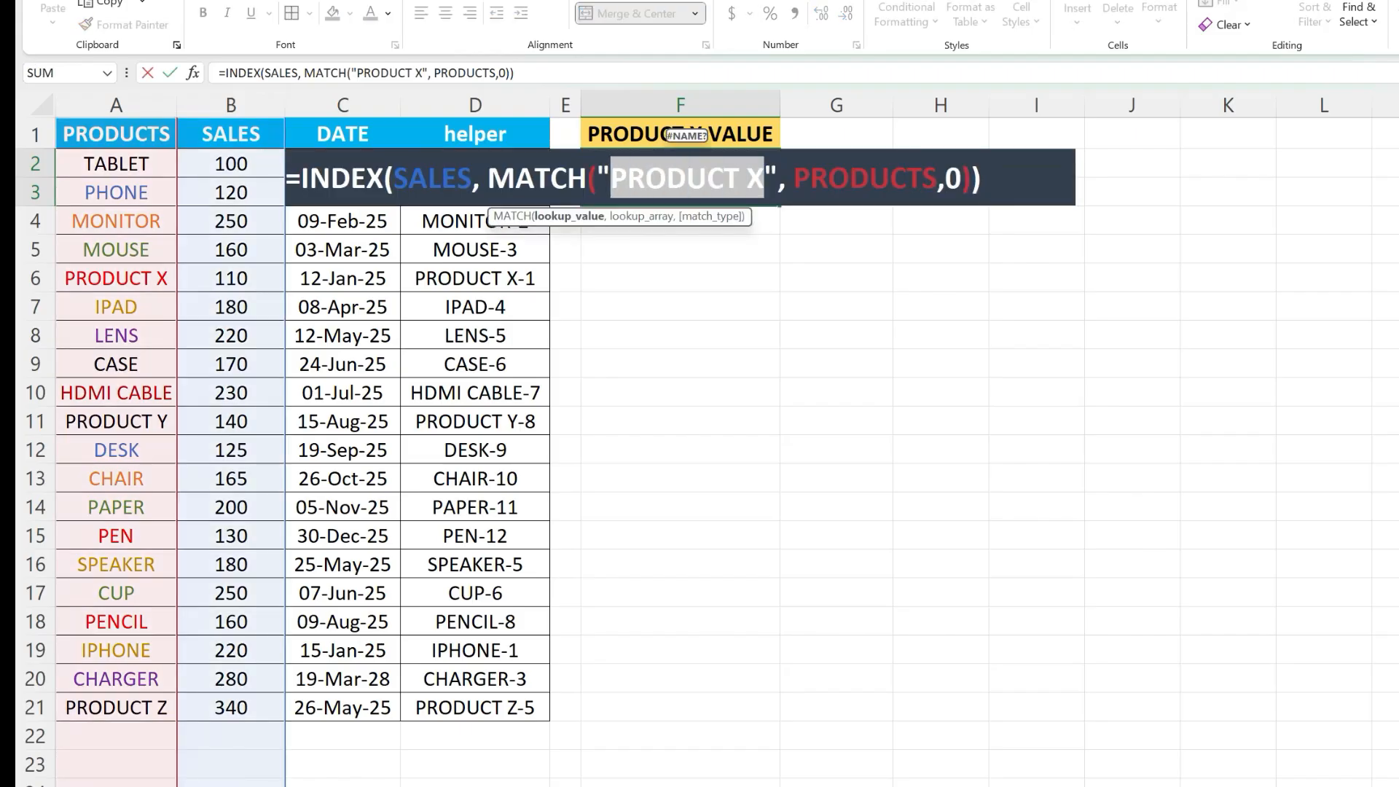
type("MOUSE")
key("Return")
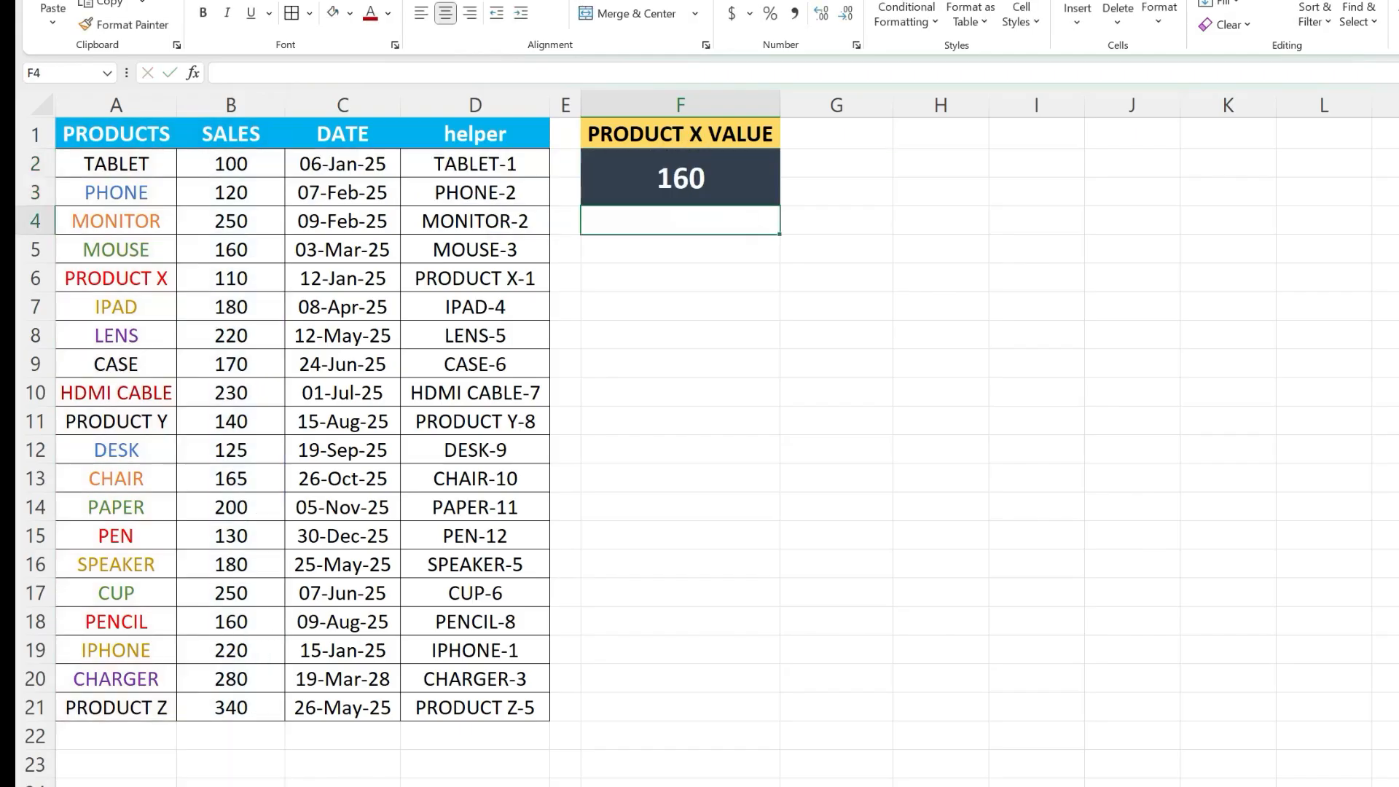
left_click(681, 177)
key("F2")
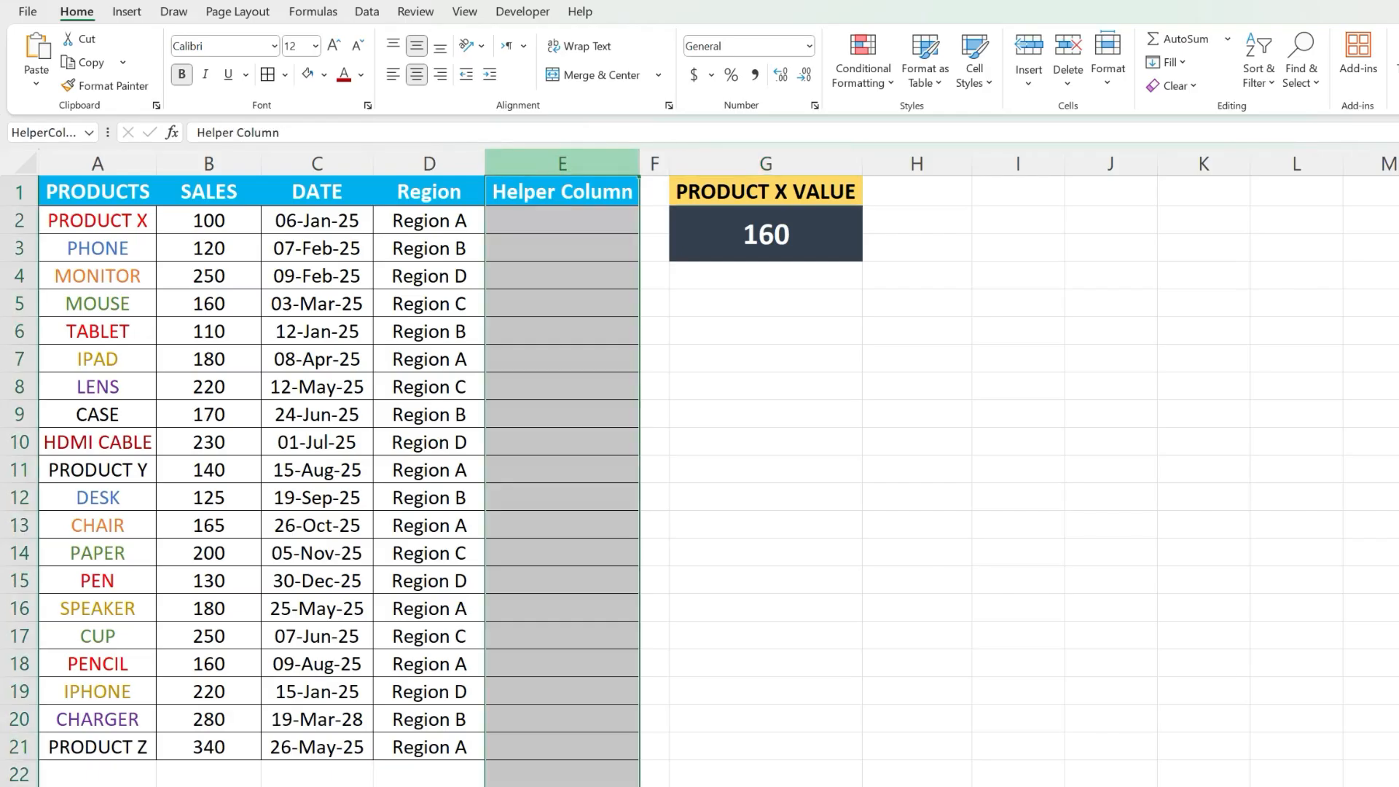
Enter =A2 & "-" & MONTH(C2) & "-" & D2 in E2 to combine product, month and region
left_click(562, 220)
type("=")
left_click(98, 220)
type("\"")
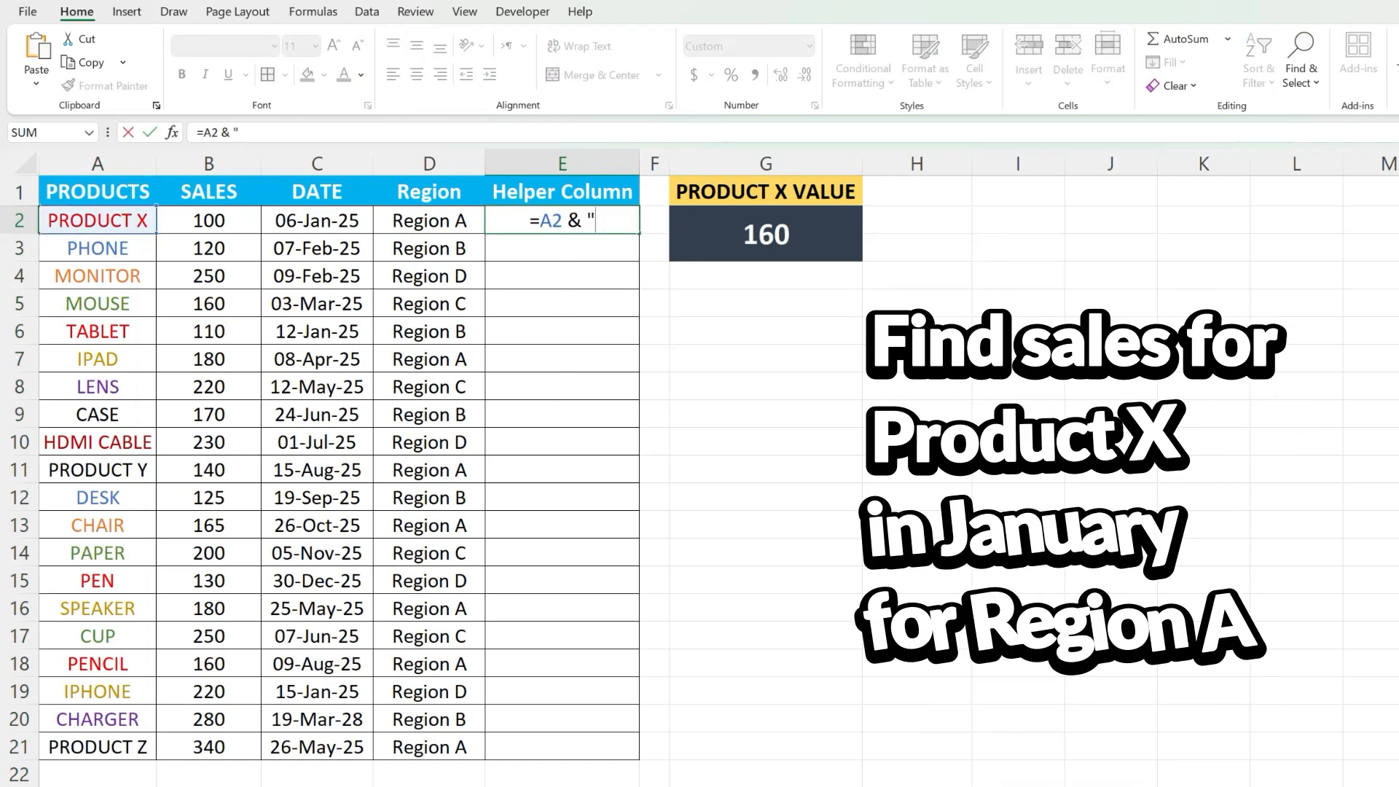
type("-\" &")
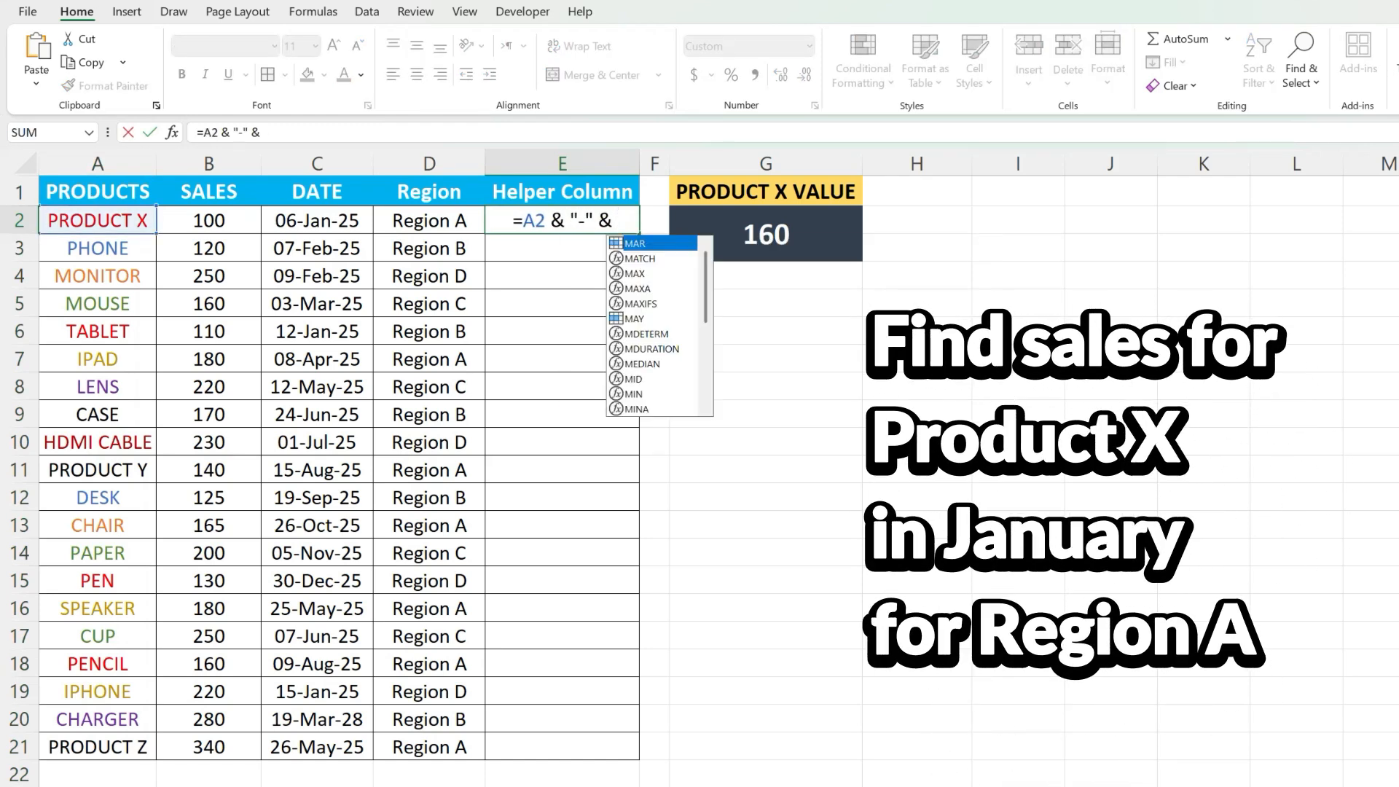
type(" MONTH(C2")
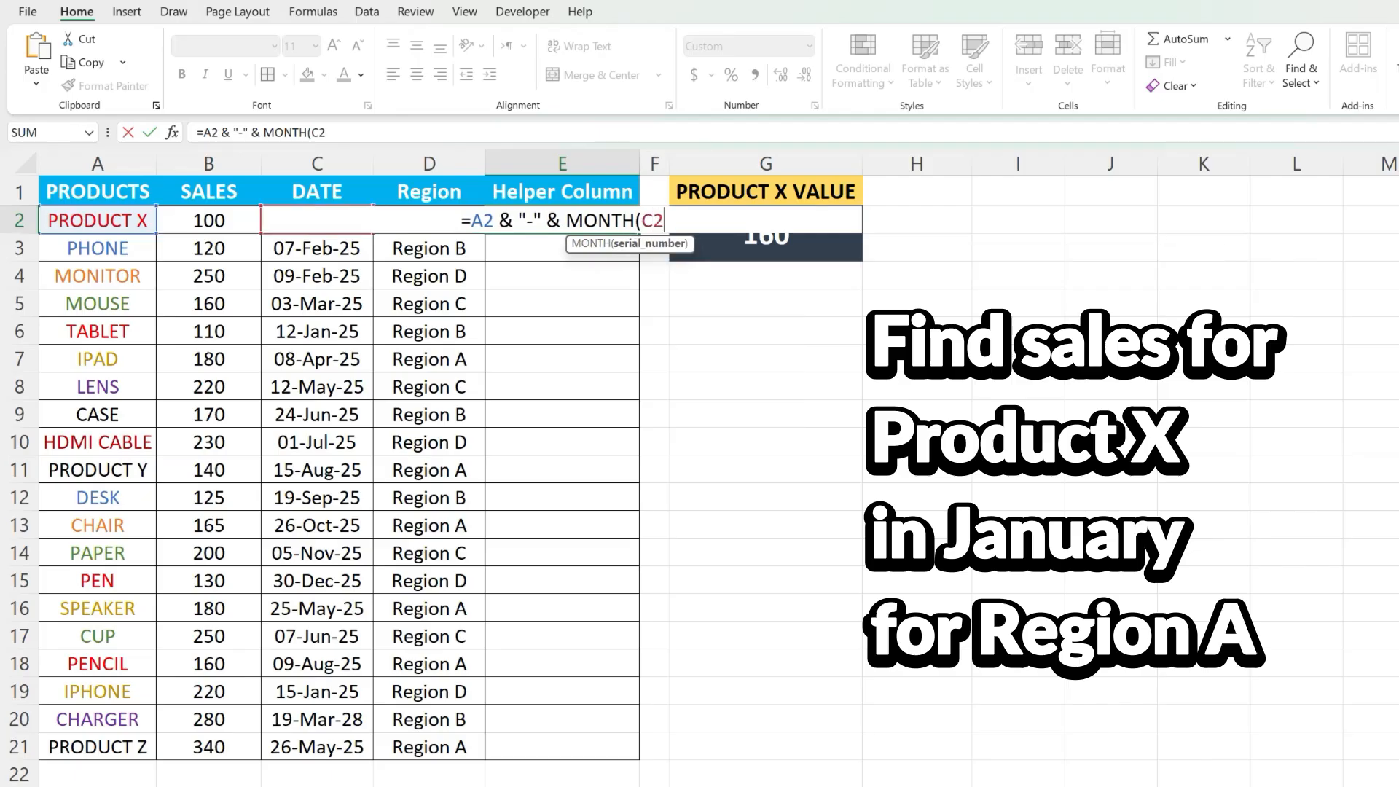
type(") &")
type(" \"-\"")
type(" & D2")
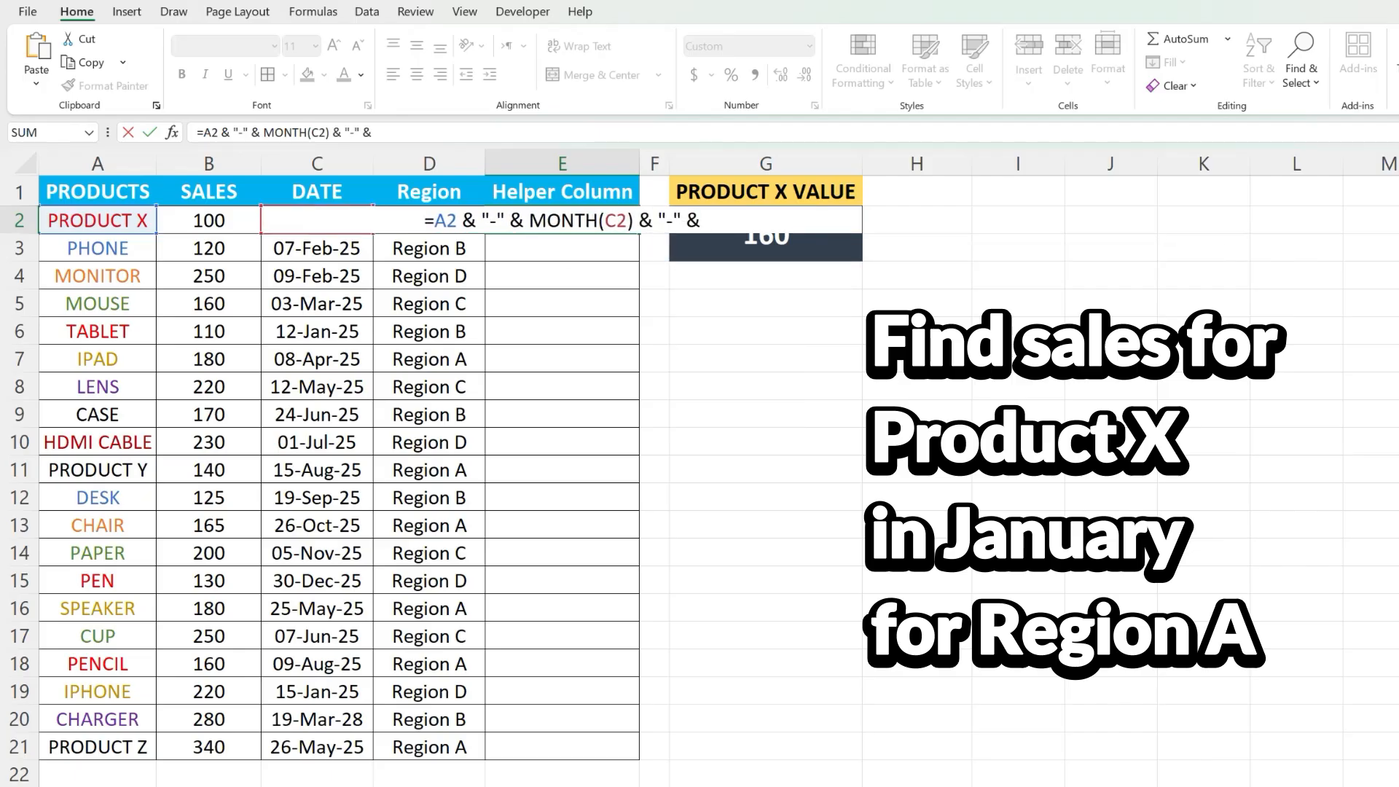
key("Return")
Widen column E to fit its contents and fill the helper formula down to row 21
left_click(568, 220)
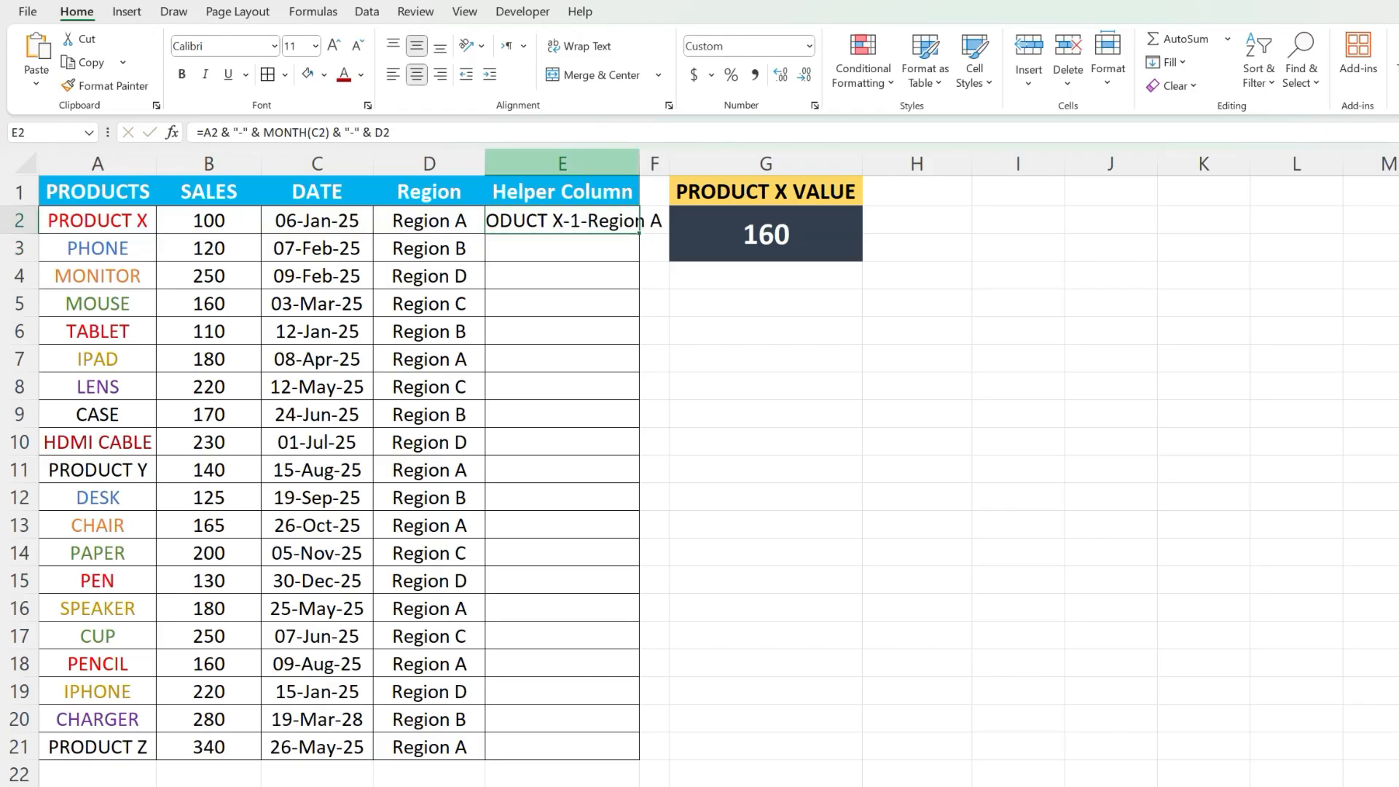
double_click(639, 164)
double_click(698, 233)
left_click(591, 470)
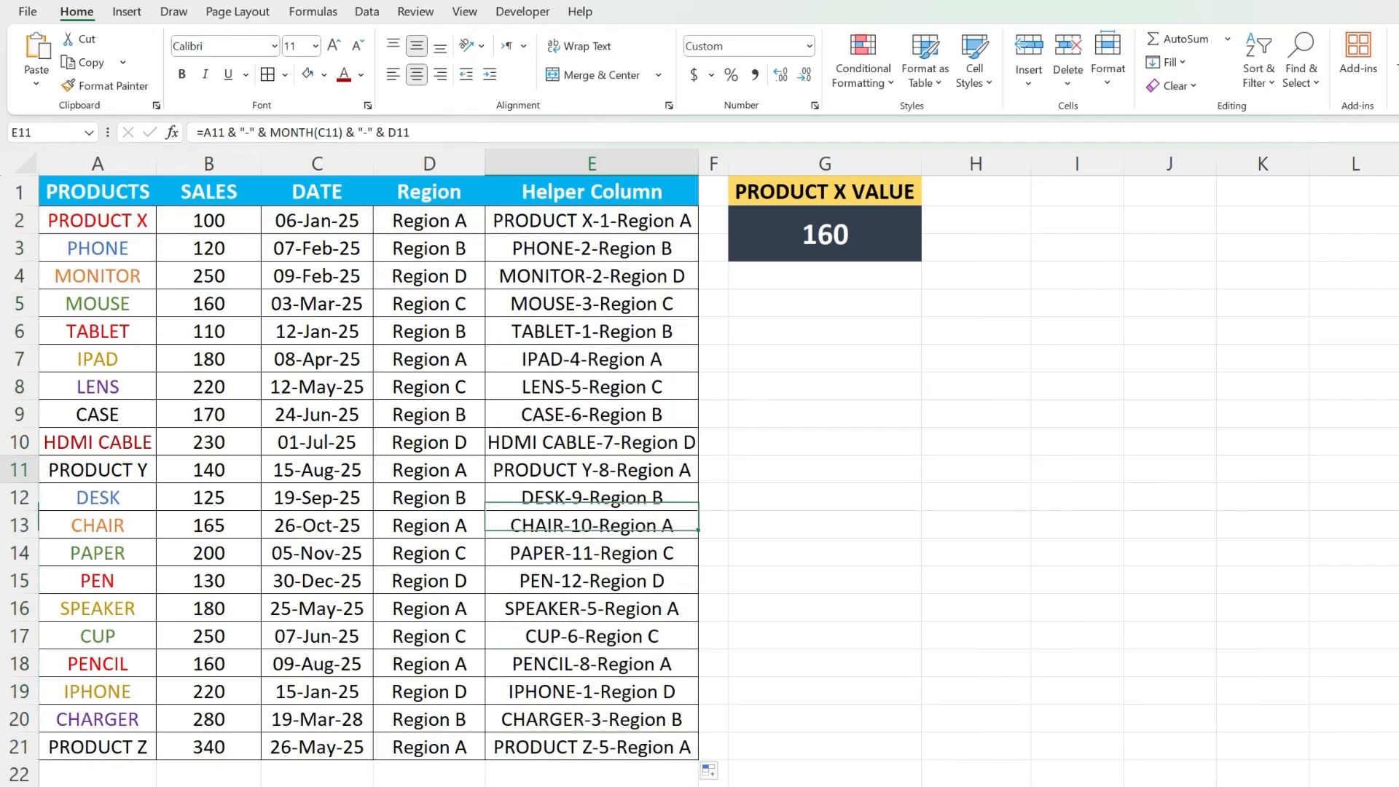
In G2's MATCH function, set the lookup text to "PRODUCT X-1-REGION A" and the lookup array to the named range HELPERCOLUMN
left_click(825, 359)
left_click(825, 233)
double_click(774, 234)
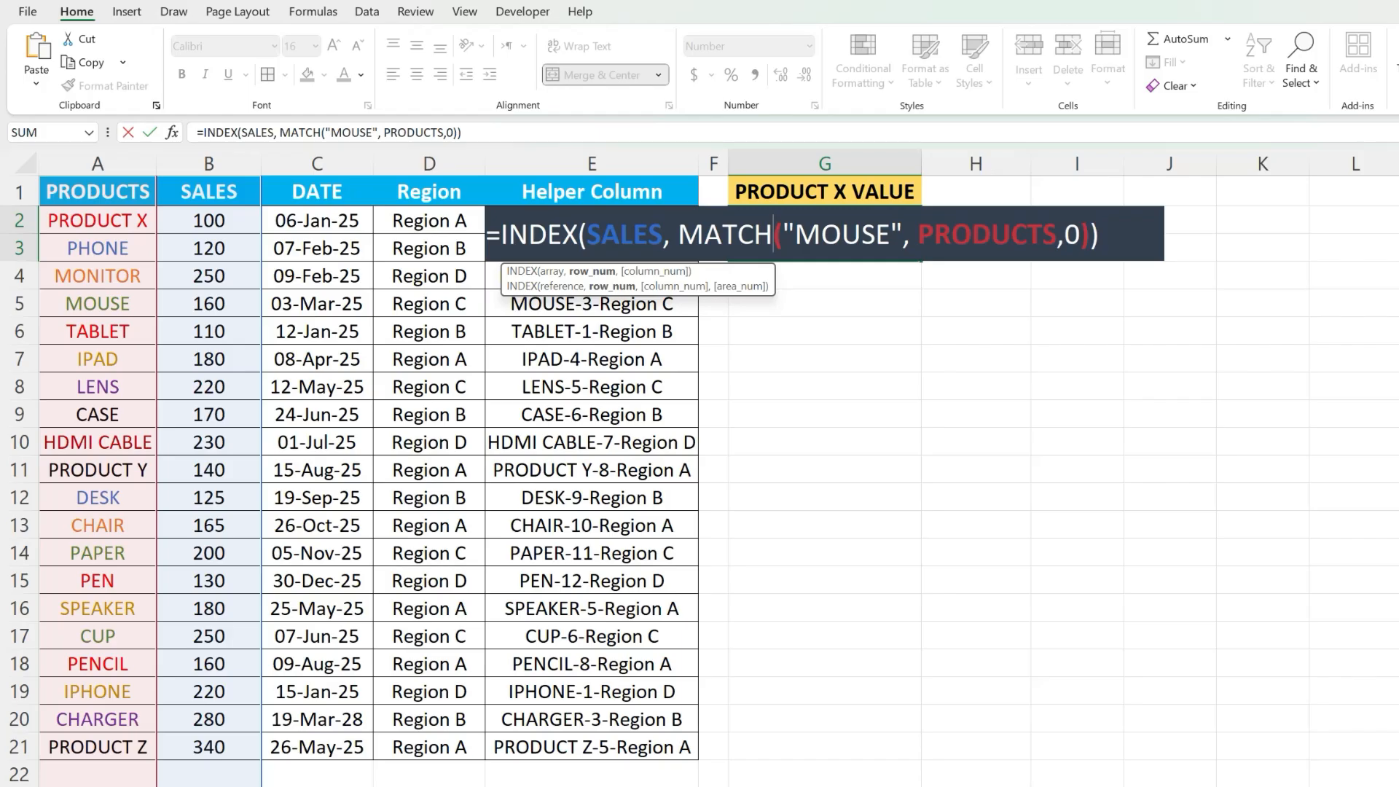
left_click_drag(821, 234, 890, 234)
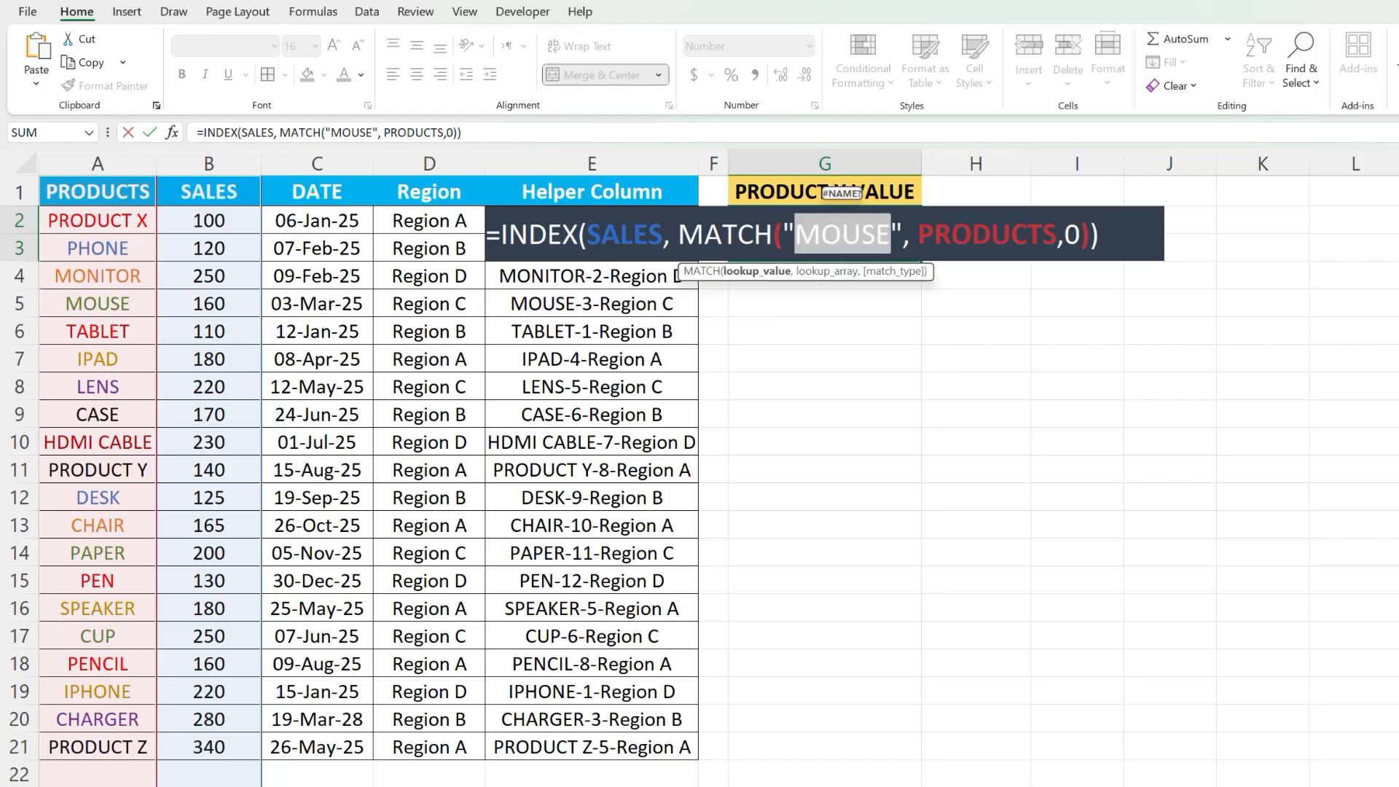
type("PRODUCT X-")
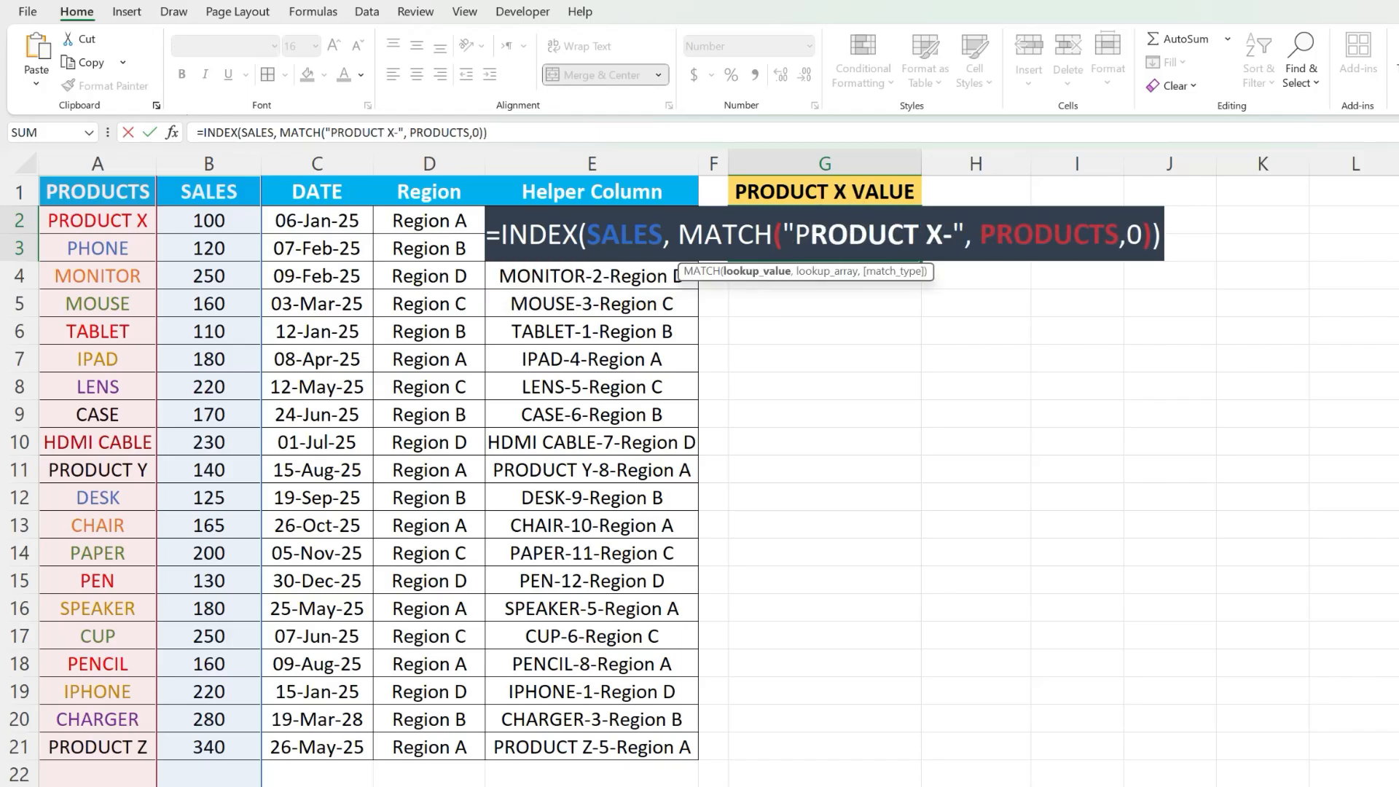
type("1-REGION A")
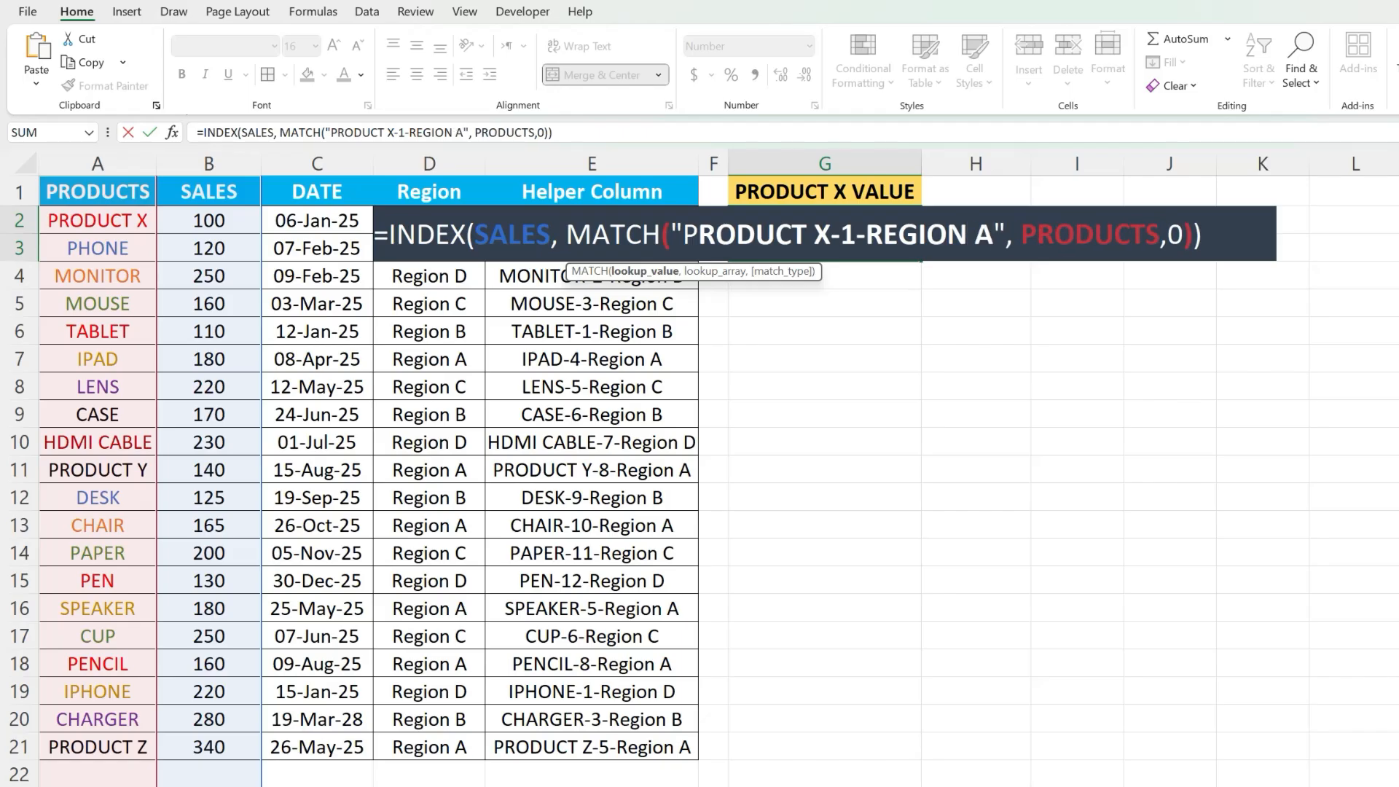
double_click(1038, 234)
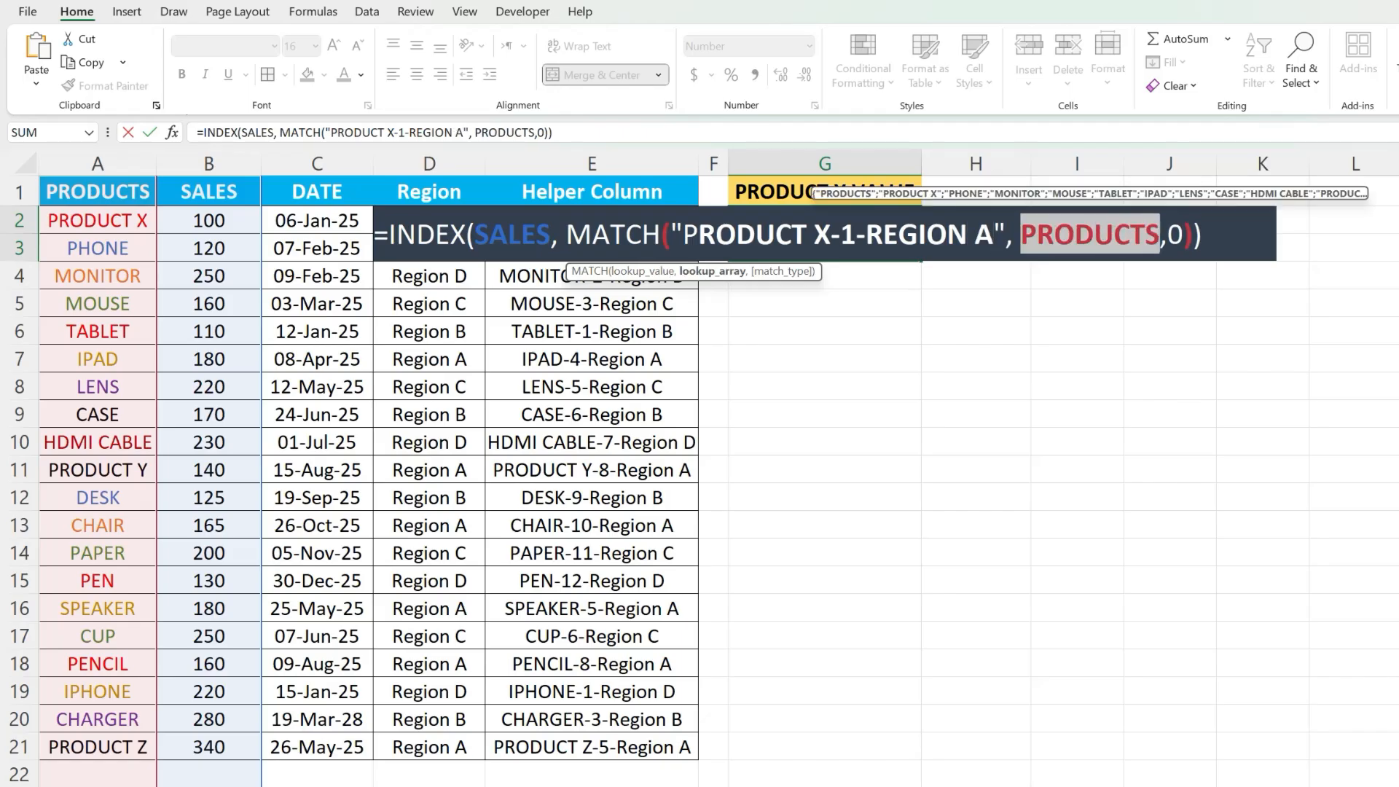
type("HELPERCOLUMN")
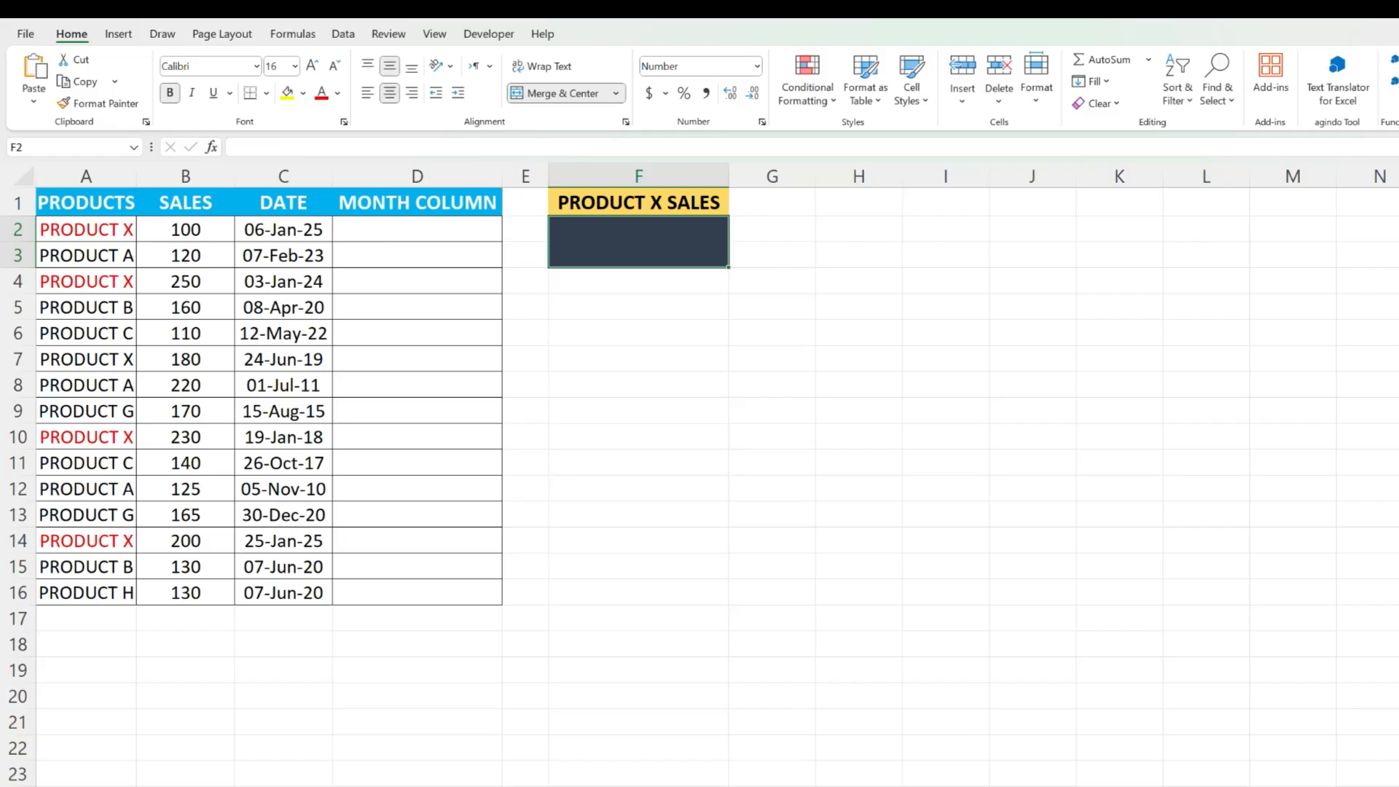
Enter =MONTH(C2) in D2 of the MONTH COLUMN and fill the formula down to row 16
left_click(284, 176)
left_click(417, 229)
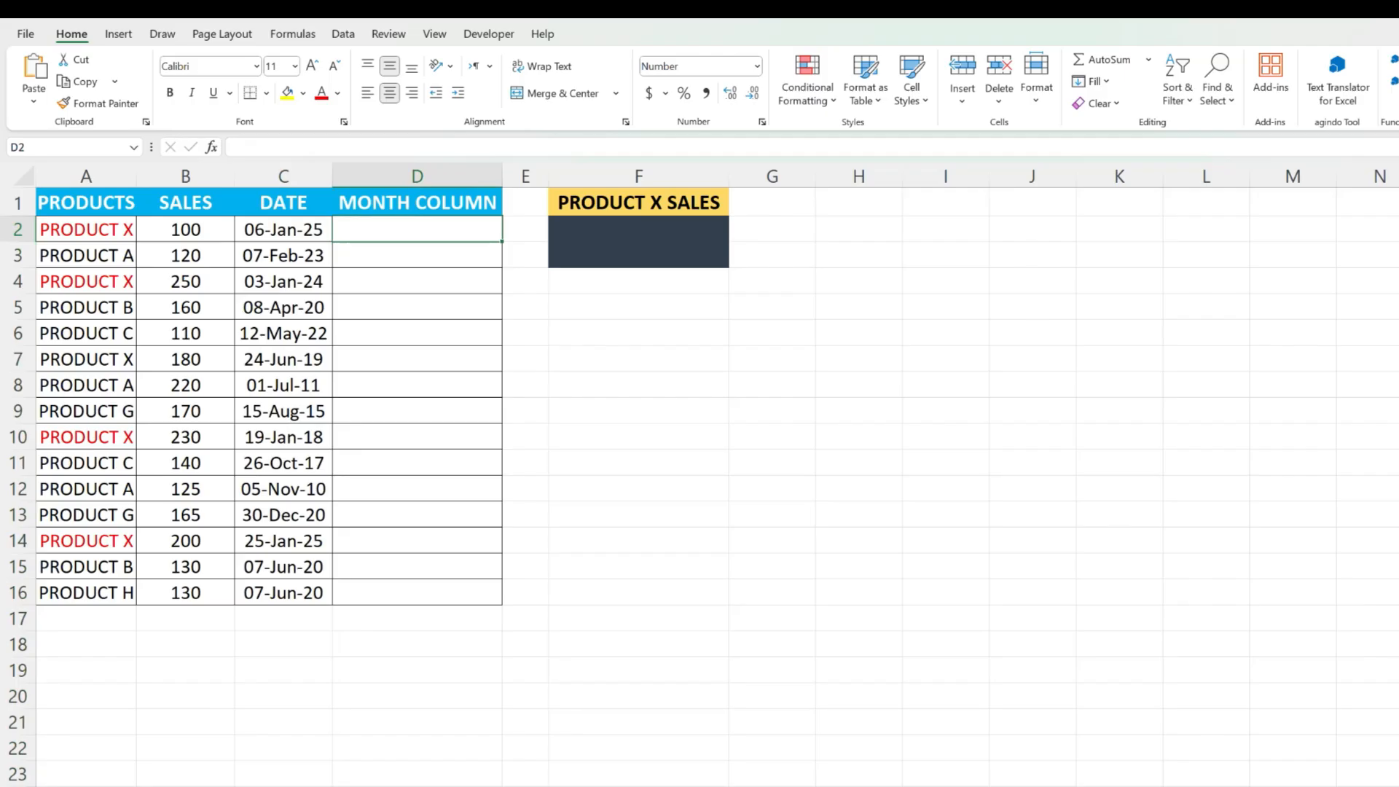
type("=MONTH(")
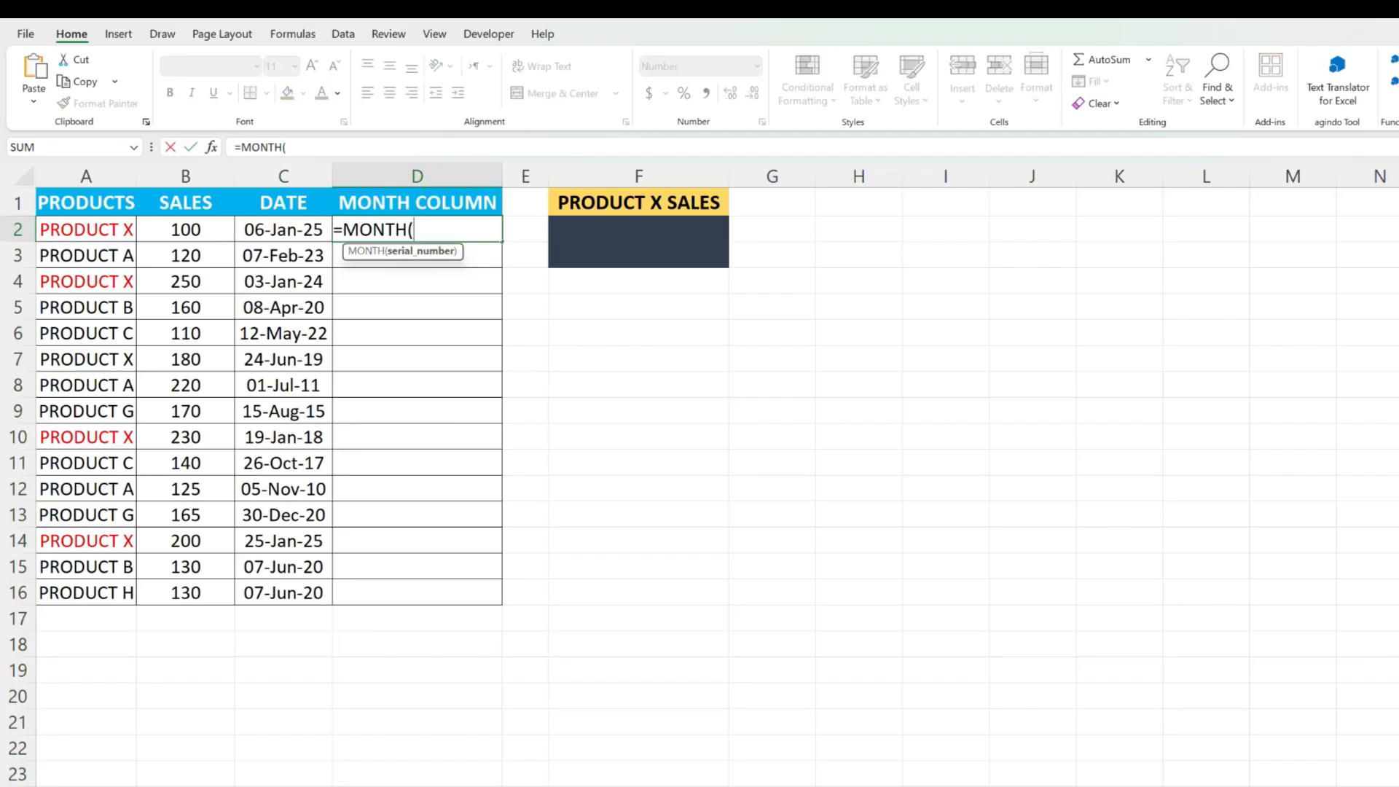
type("C2)")
key("Return")
left_click(284, 230)
left_click(417, 230)
double_click(501, 241)
left_click(416, 308)
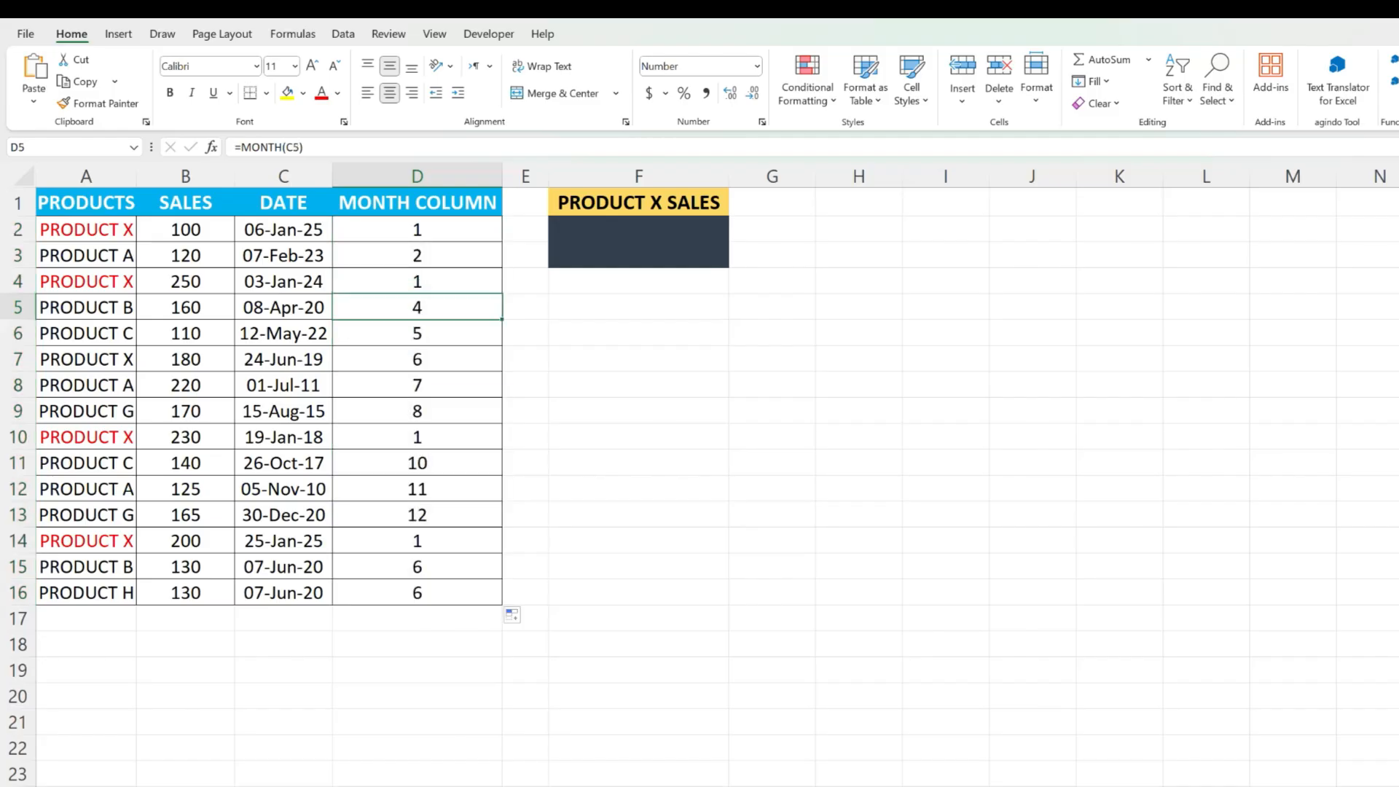
Enter =SUMIFS(SALES, PRODUCTS, "PRODUCT X", MONTHCOLUMN, 1) in F2 to total the January sales of PRODUCT X
left_click(638, 333)
left_click(638, 241)
type("=")
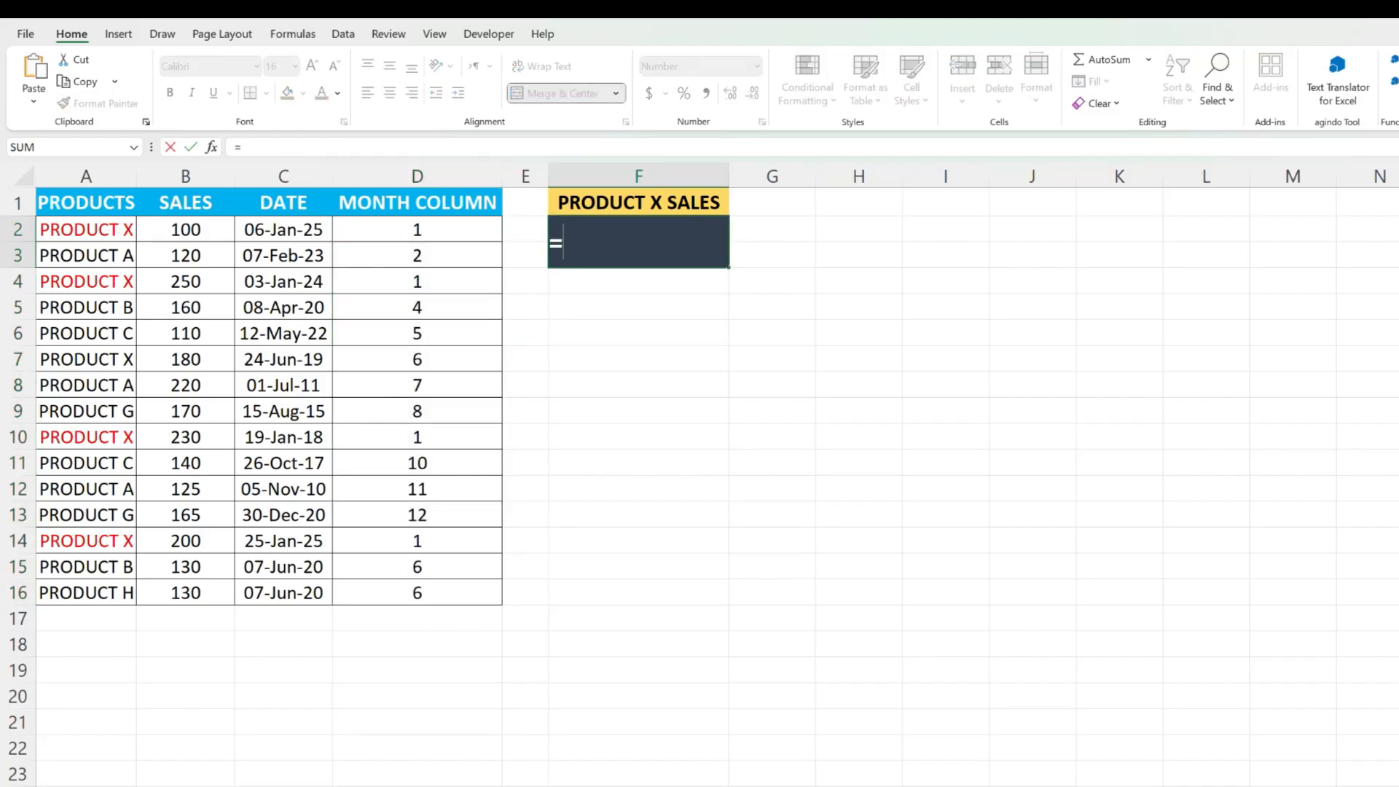
type("SUMIFS(SALE")
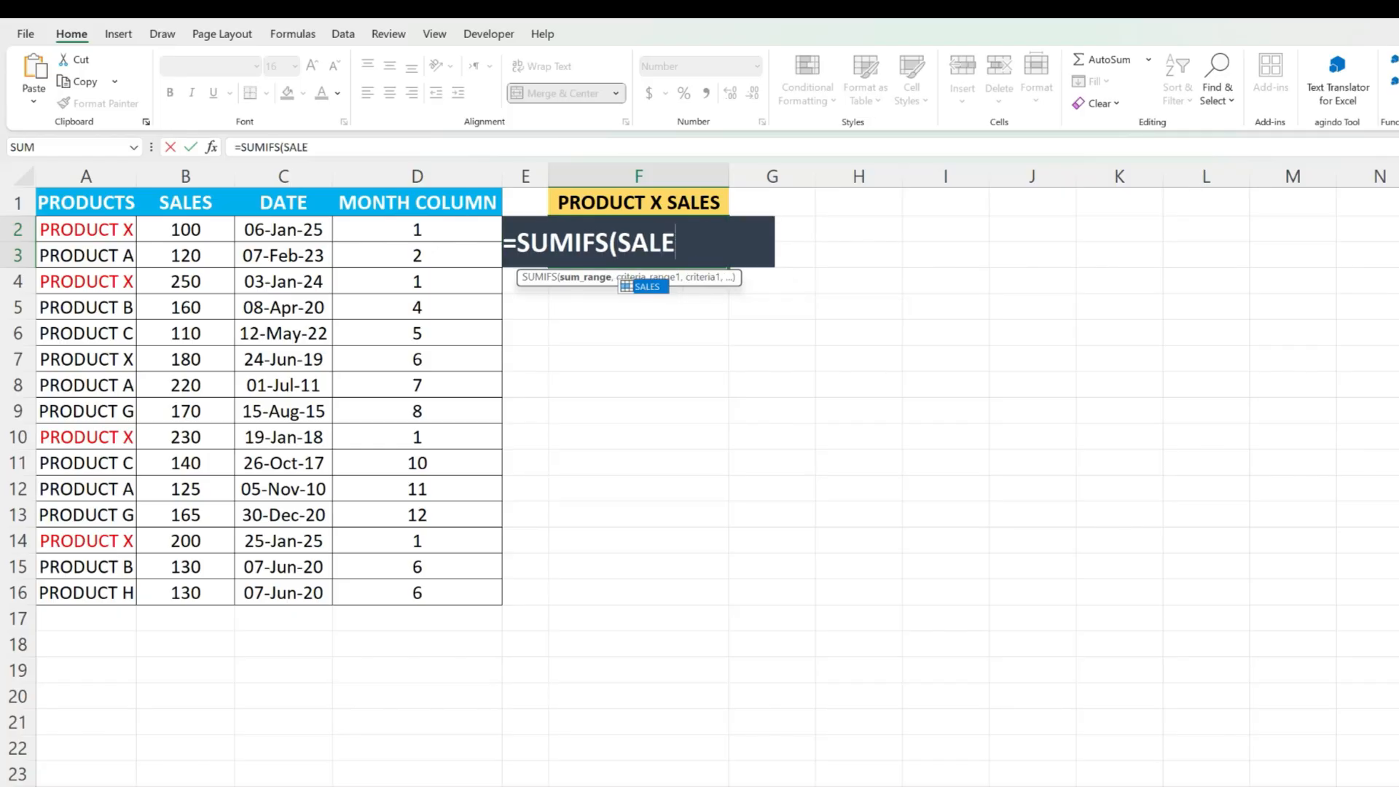
type("S, PRODUCTS, \"PRODUCT X")
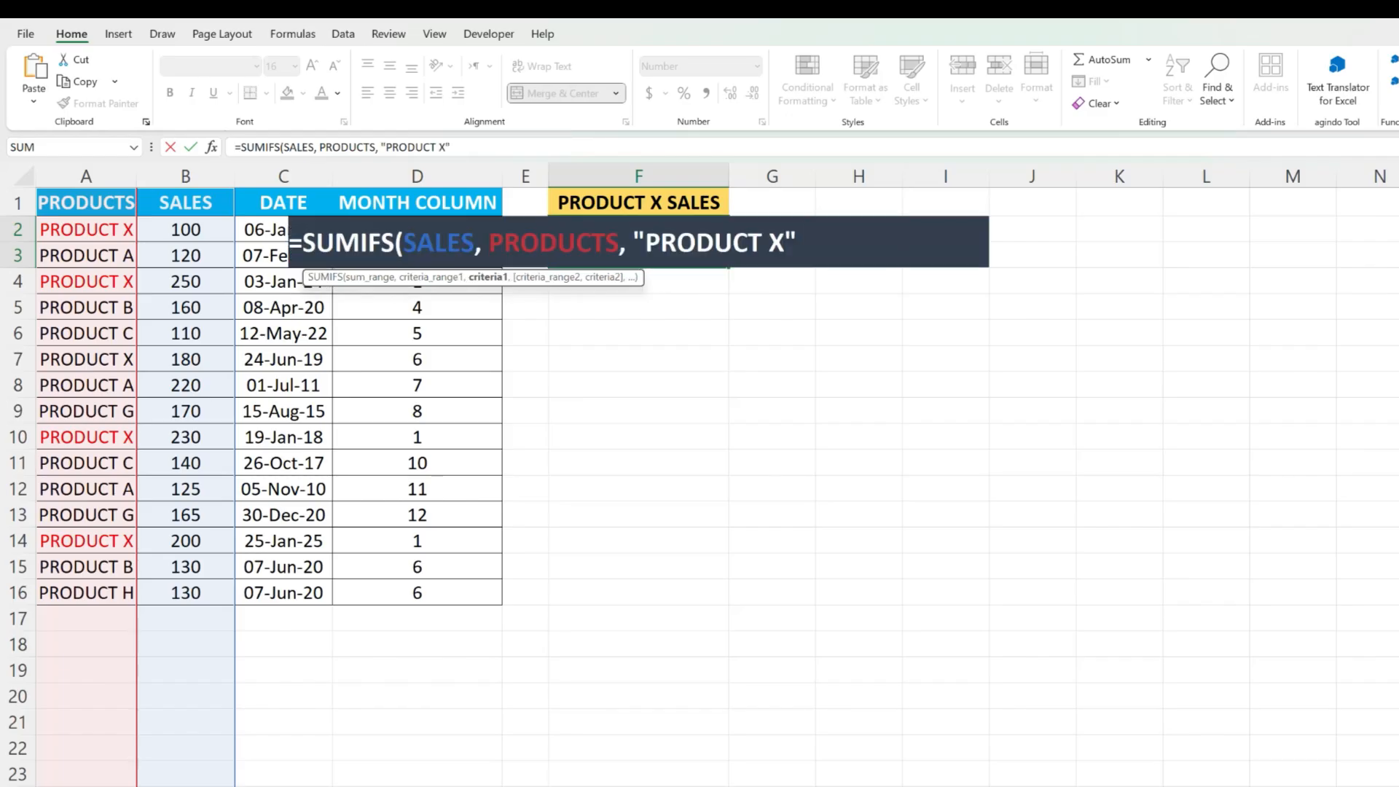
type("MONTHCO")
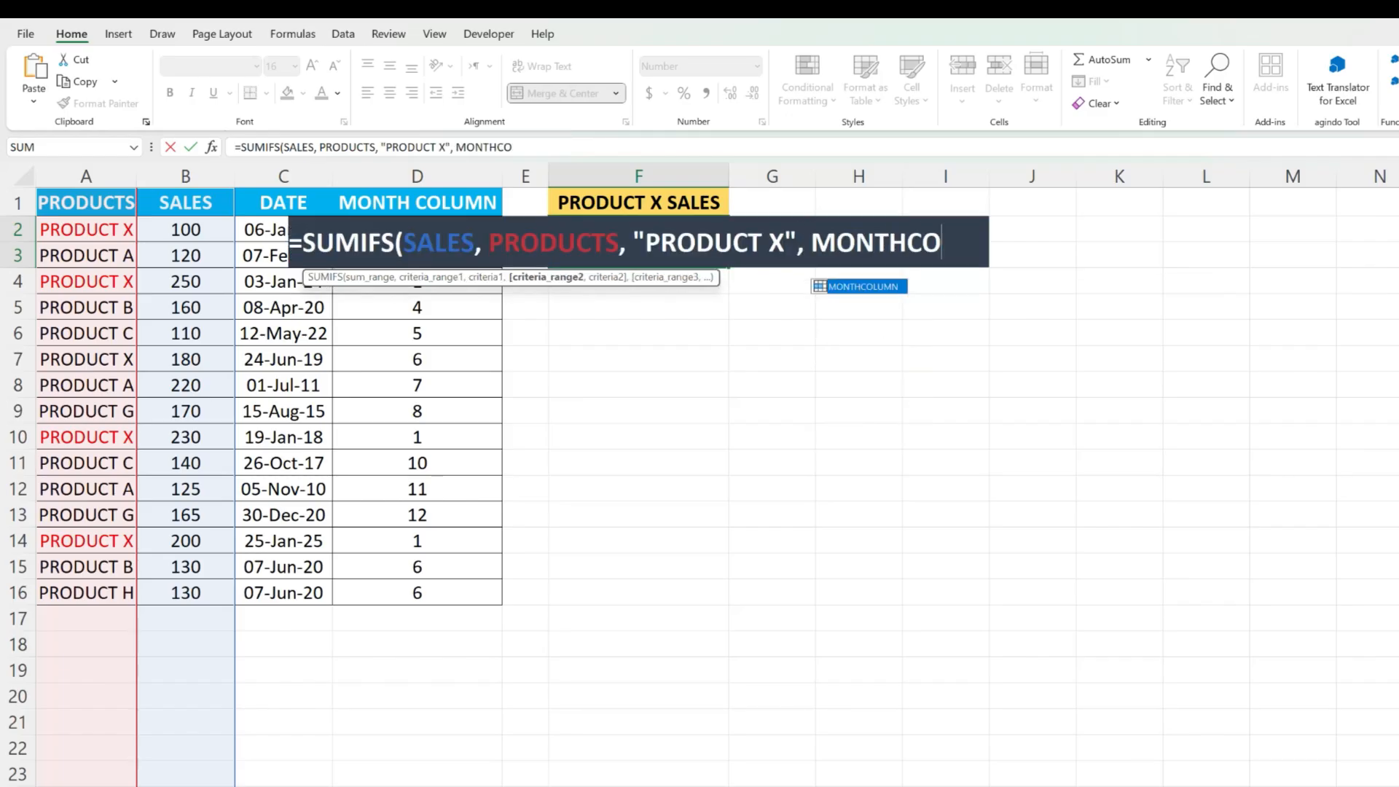
type("LUMN, 1")
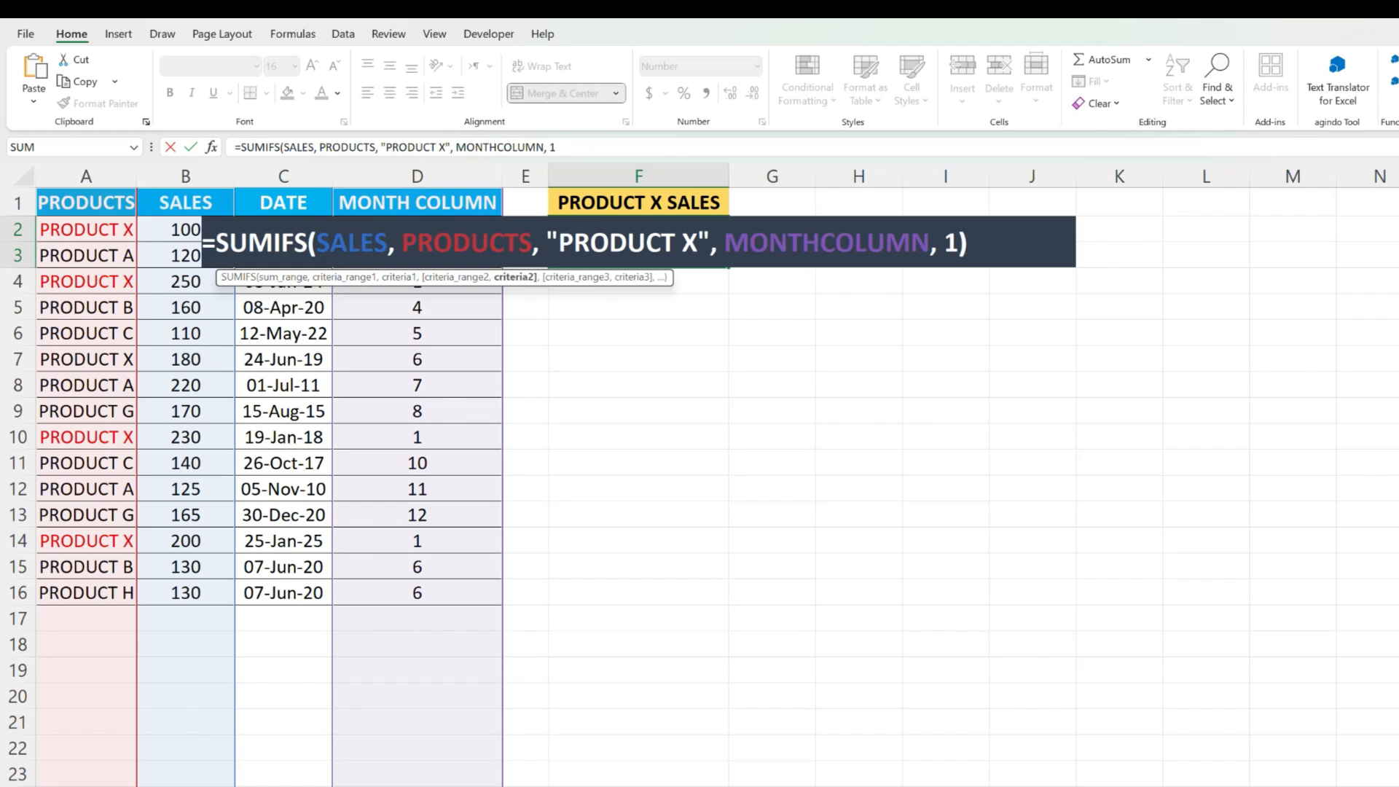
key("Return")
left_click(638, 332)
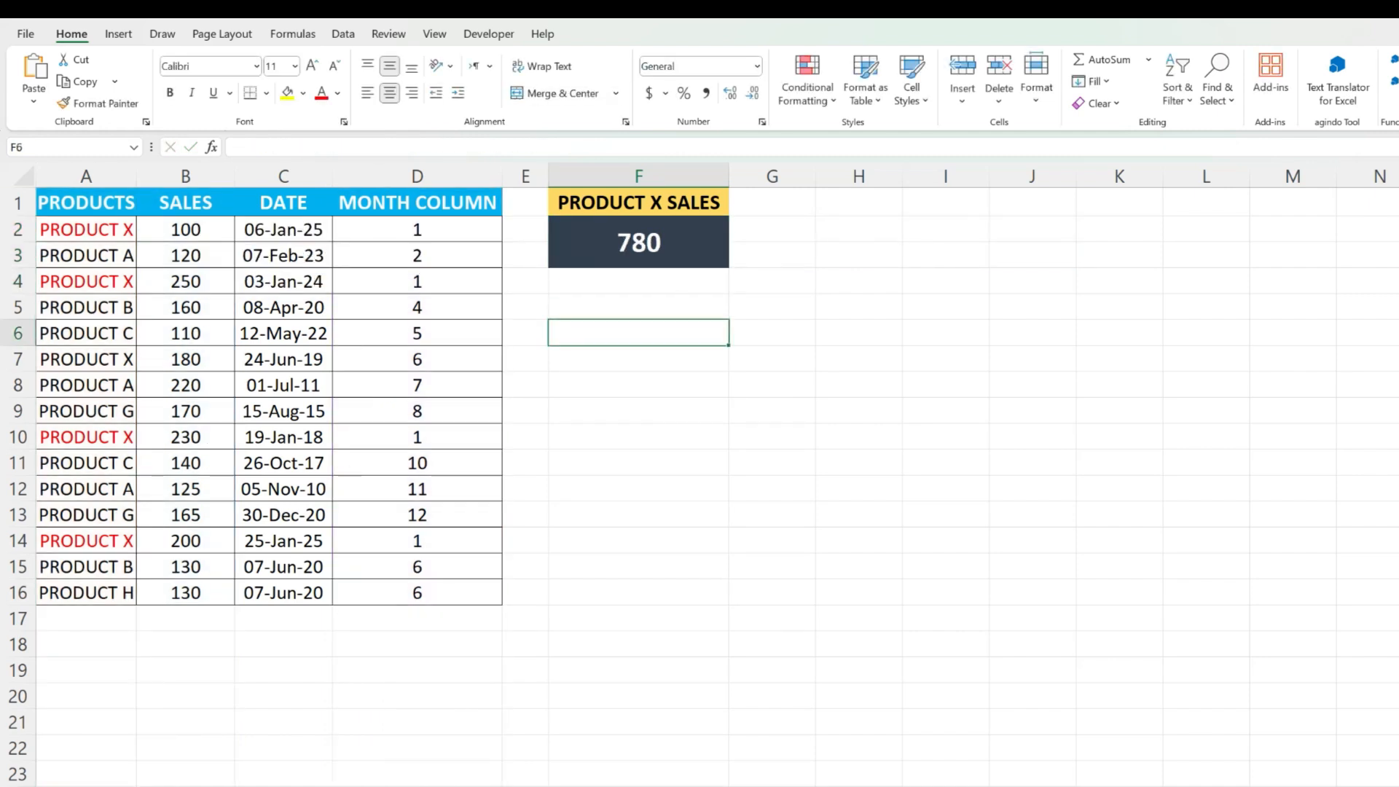
Check the January PRODUCT X sales in B2, B4, B10 and B14 against the SUMIFS result in F2
left_click(185, 230)
left_click(186, 281, "ctrl")
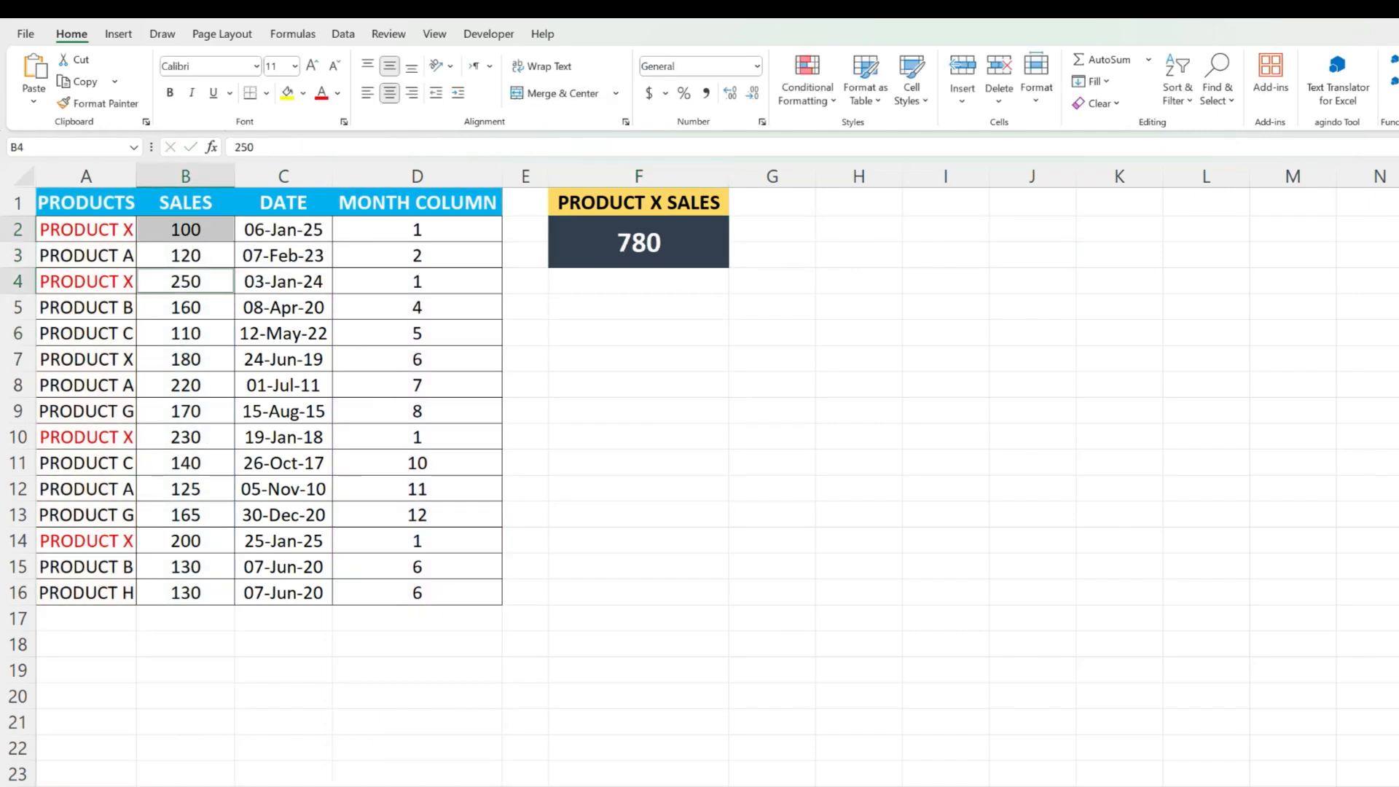
left_click(186, 436, "ctrl")
left_click(185, 540, "ctrl")
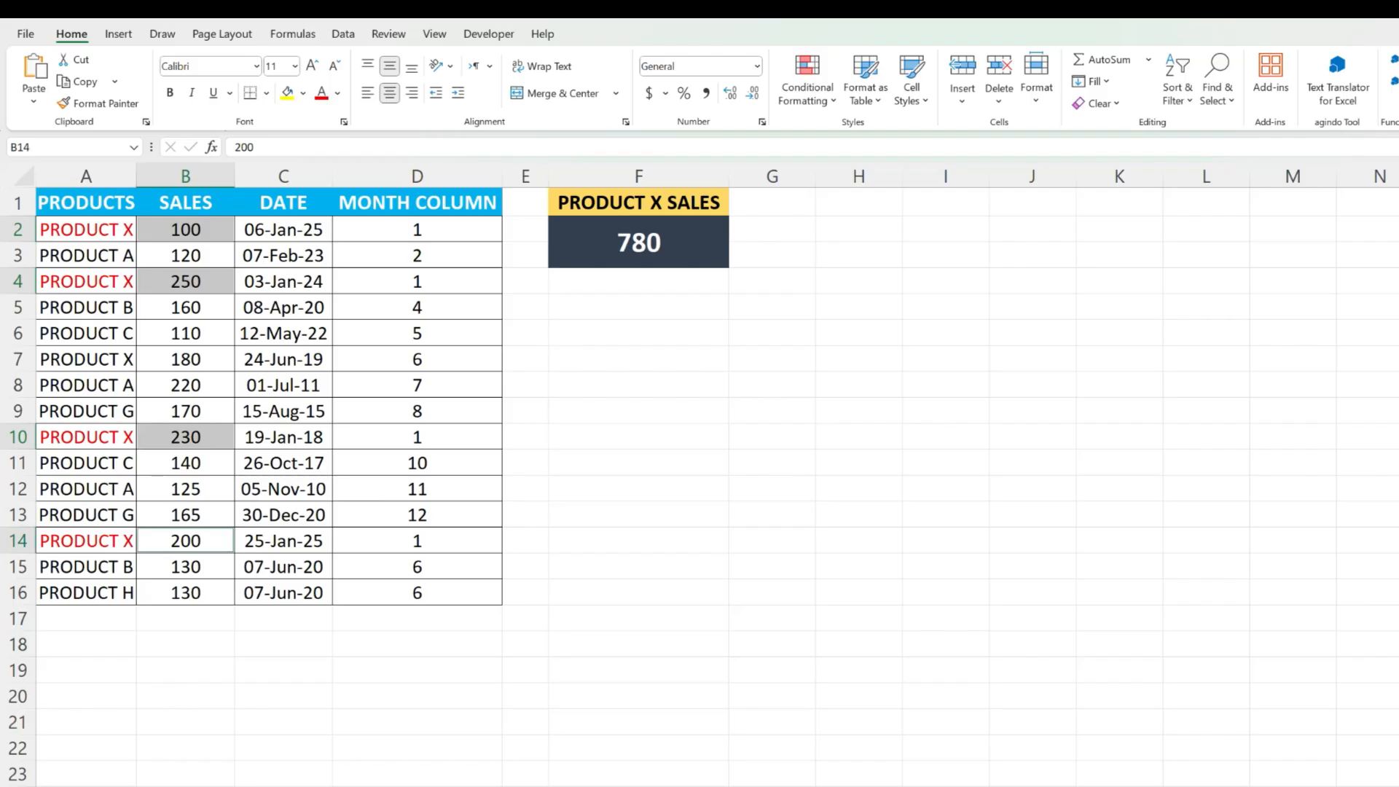
left_click(638, 242)
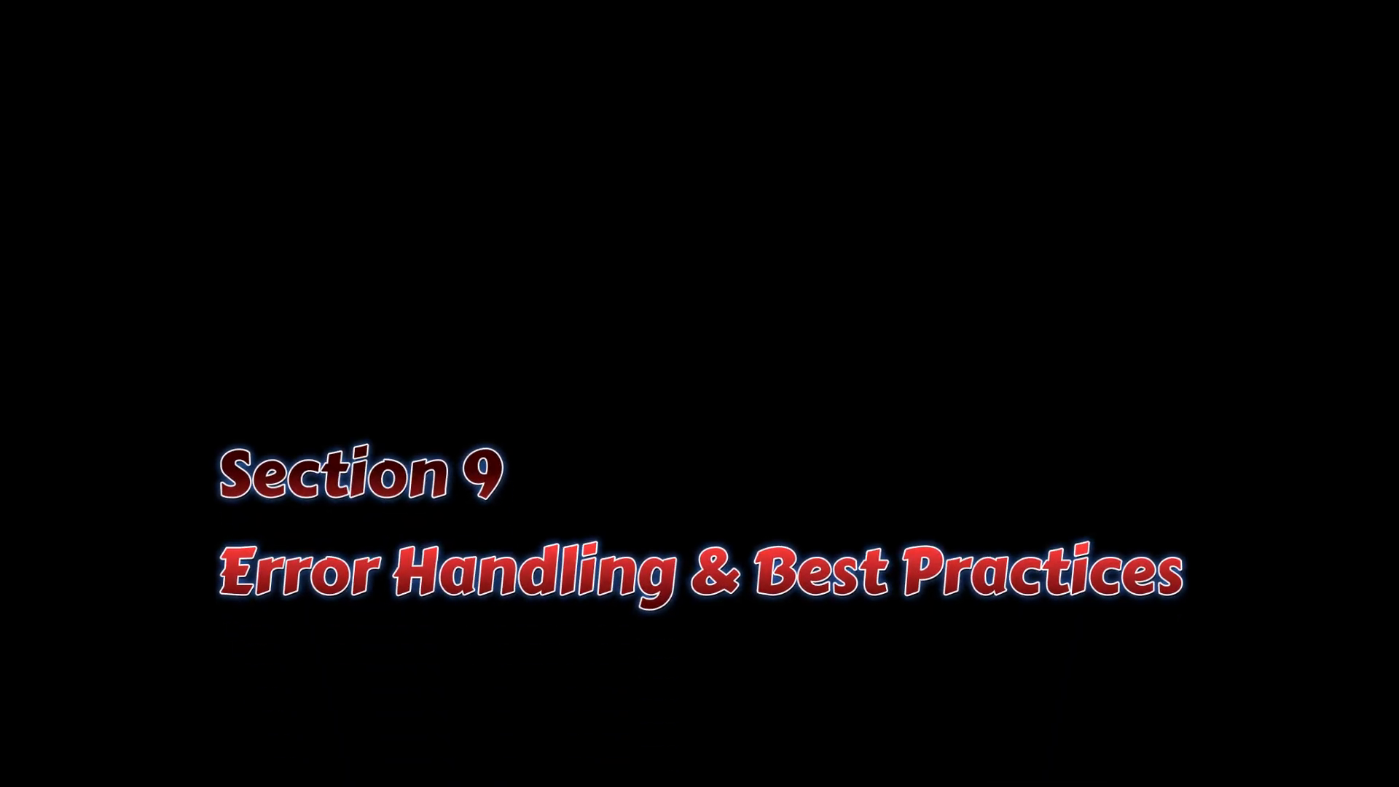